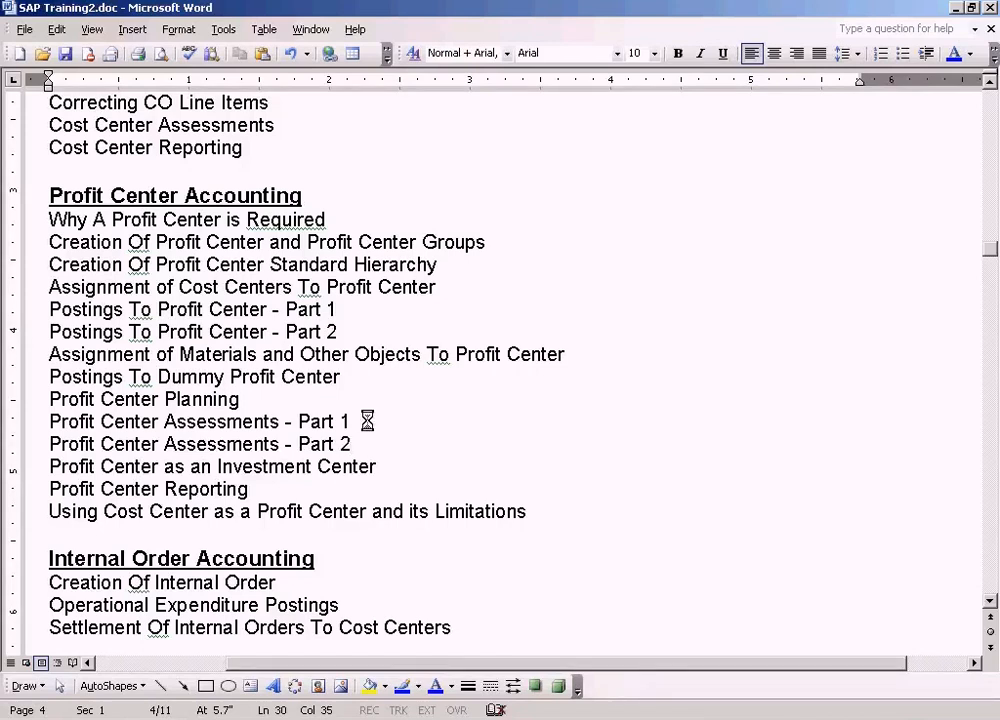
Switch to the SAP Display IMG session and open the receiver tracing factor of the RENTAL actual assessment cycle's first segment for changing.
key(shift+Home)
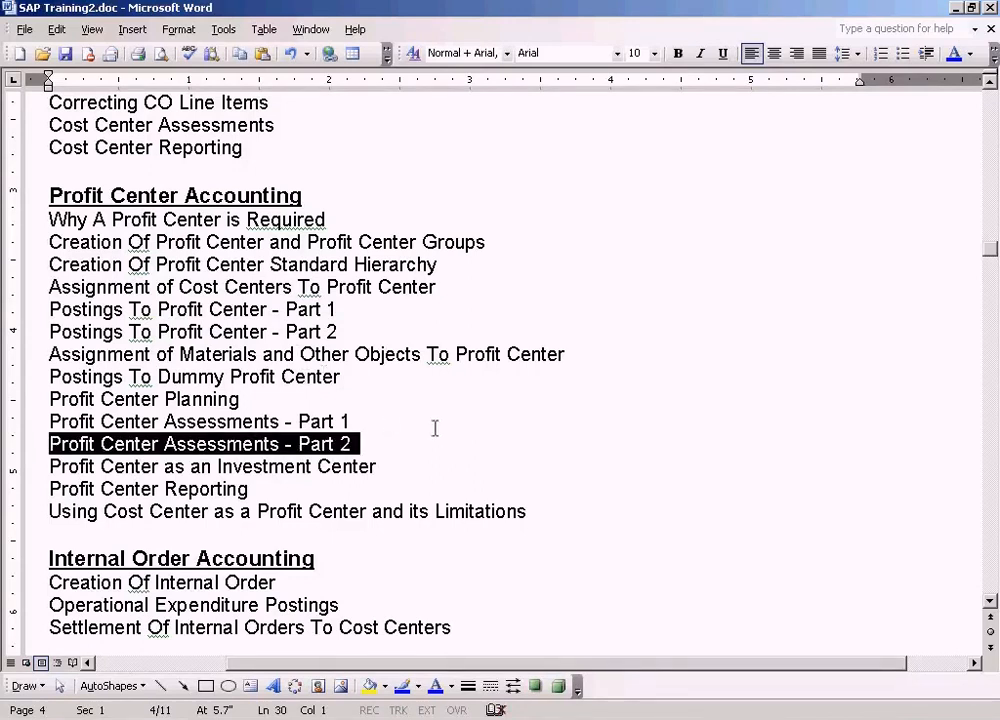
click(338, 719)
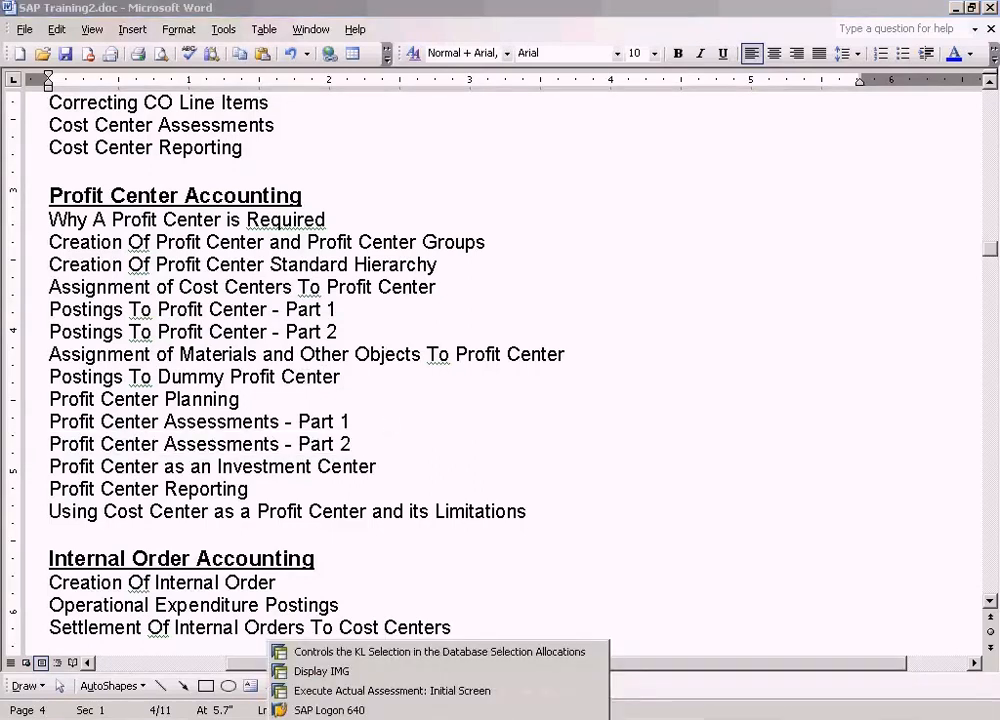
click(318, 671)
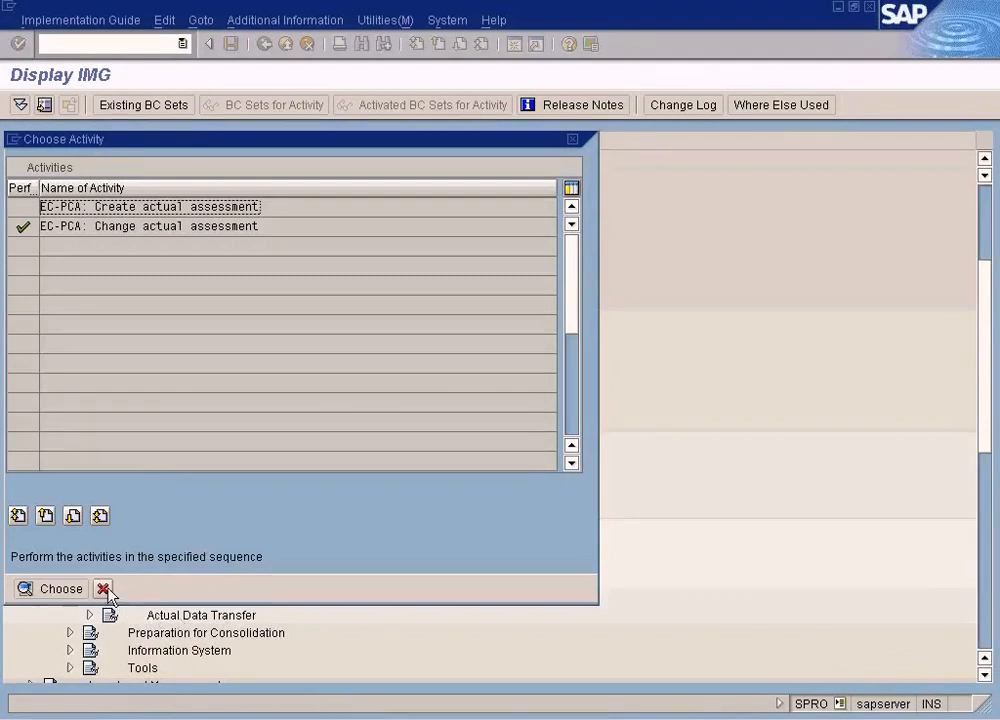
double_click(181, 228)
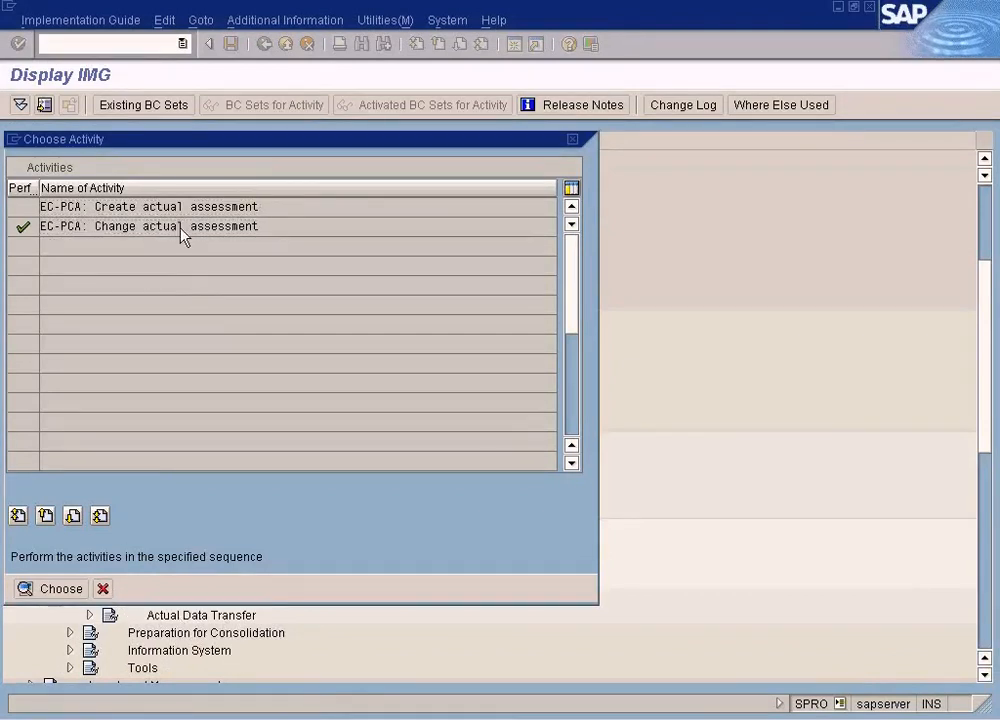
key(Return)
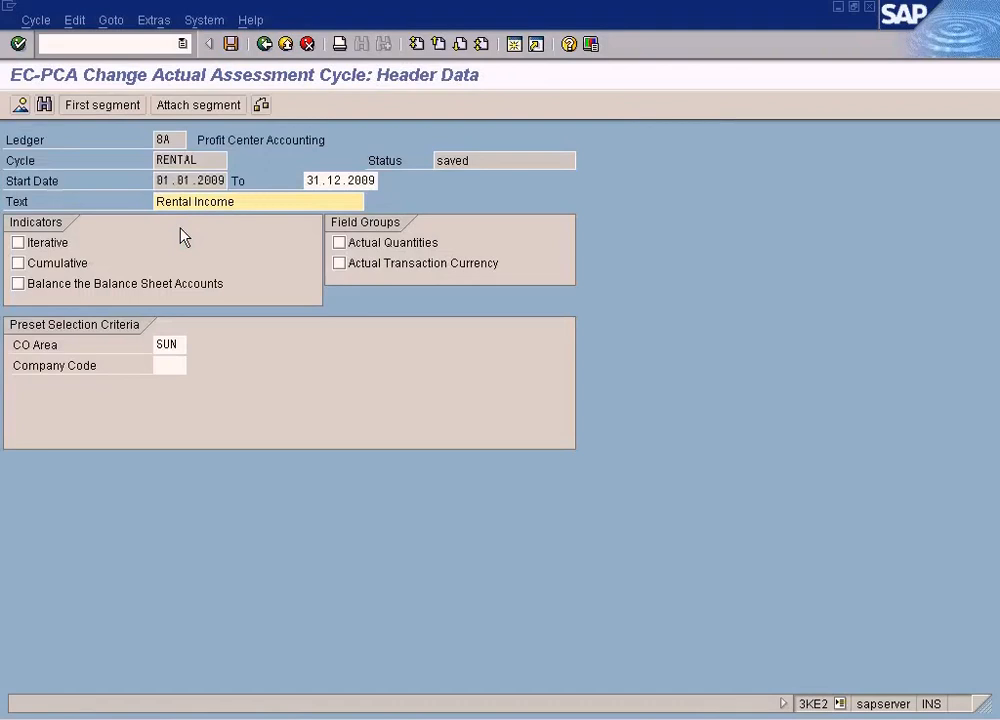
click(105, 105)
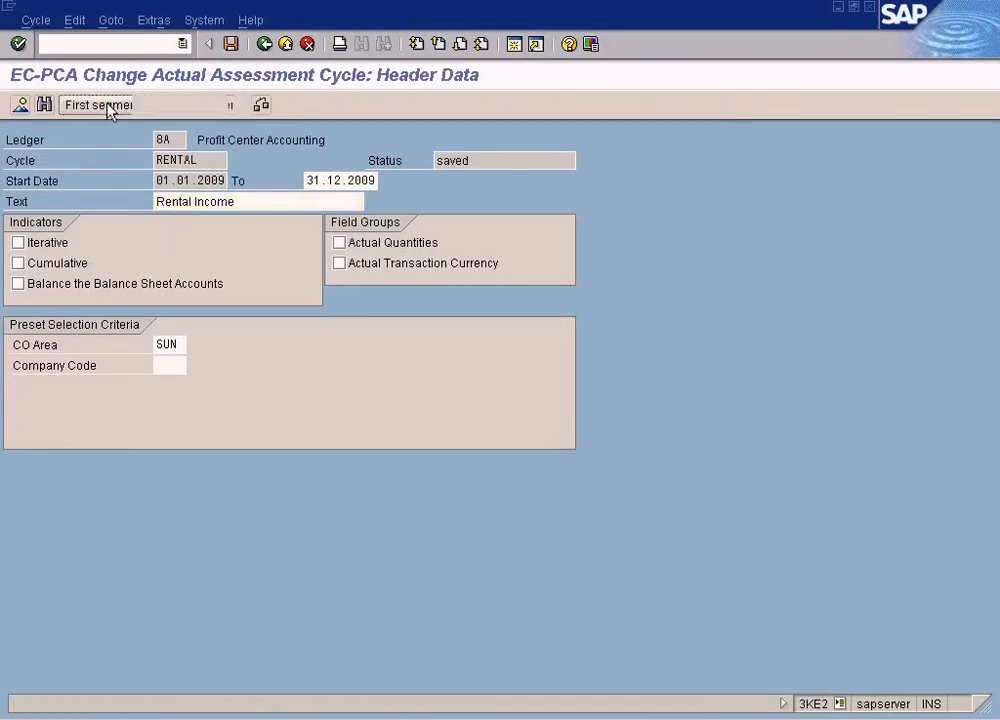
click(347, 233)
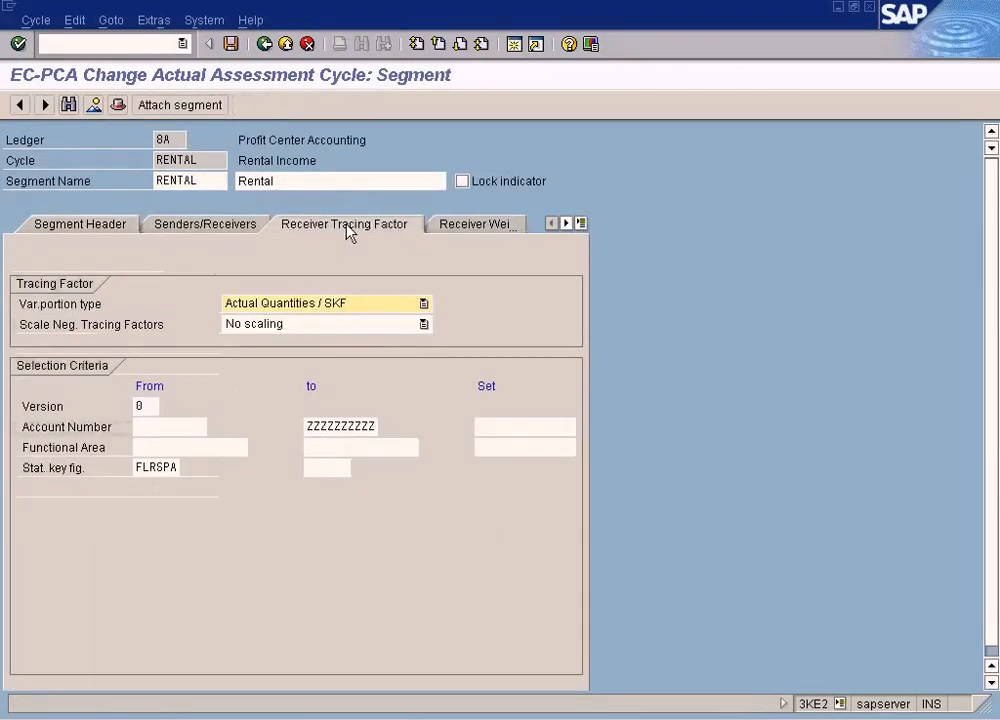
Clear the upper account number limit in the receiver tracing factor's selection criteria and re-enter it as ZZZZZZZZZZ.
click(176, 428)
click(306, 428)
drag(306, 428, 417, 437)
key(Delete)
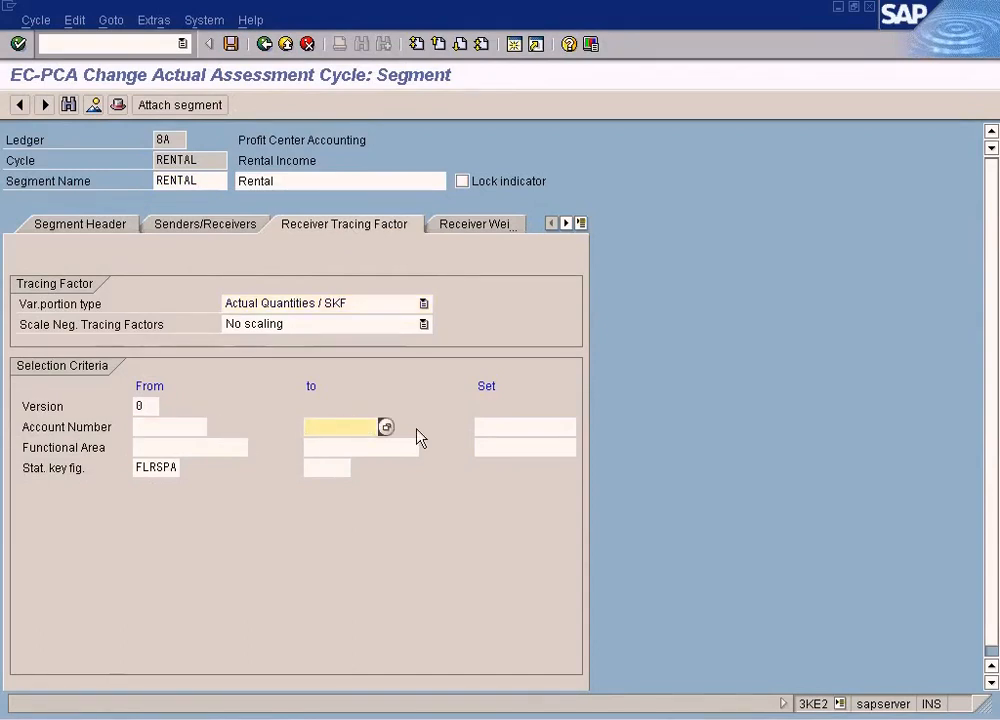
click(183, 427)
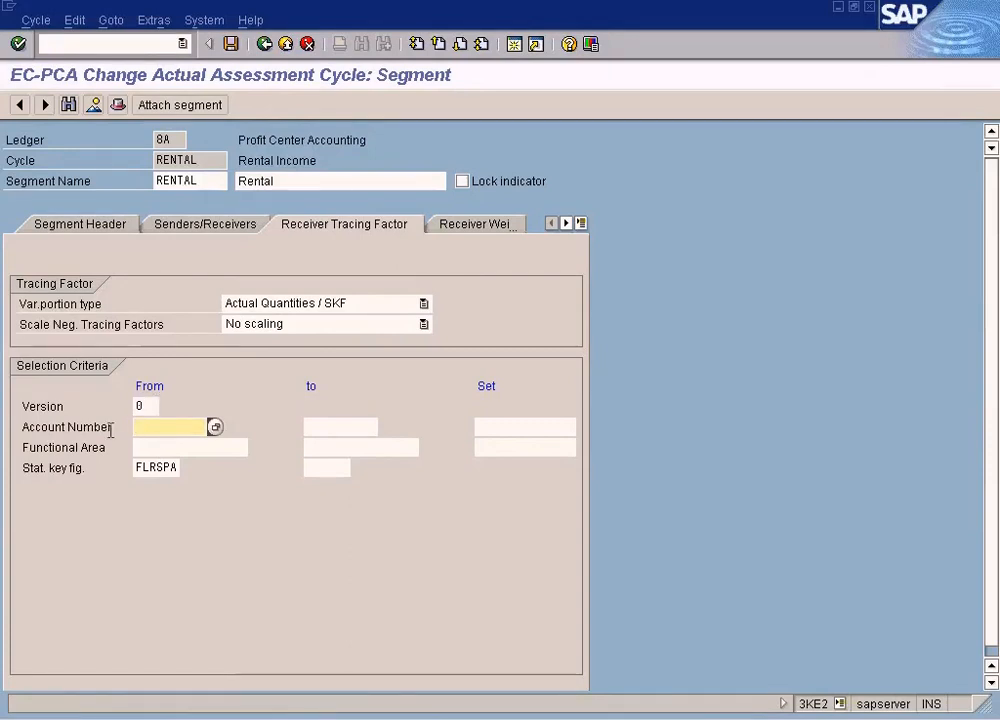
click(324, 425)
text(zZZZZZZZZZ)
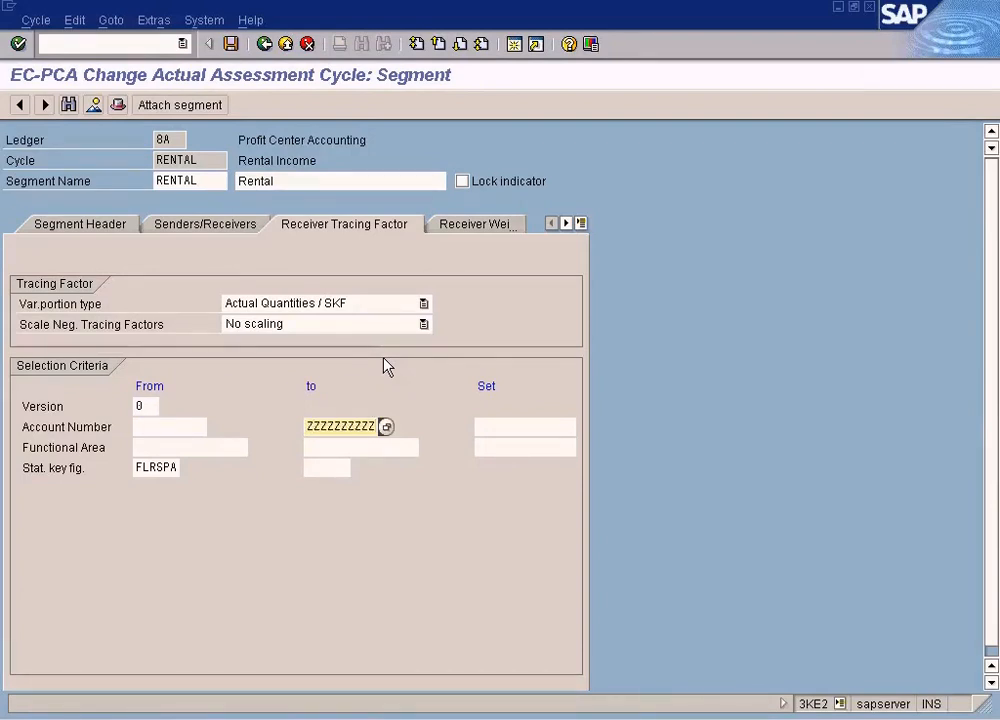
Examine the account number range, its from, to and set values, in the tracing factor's selection criteria.
click(180, 425)
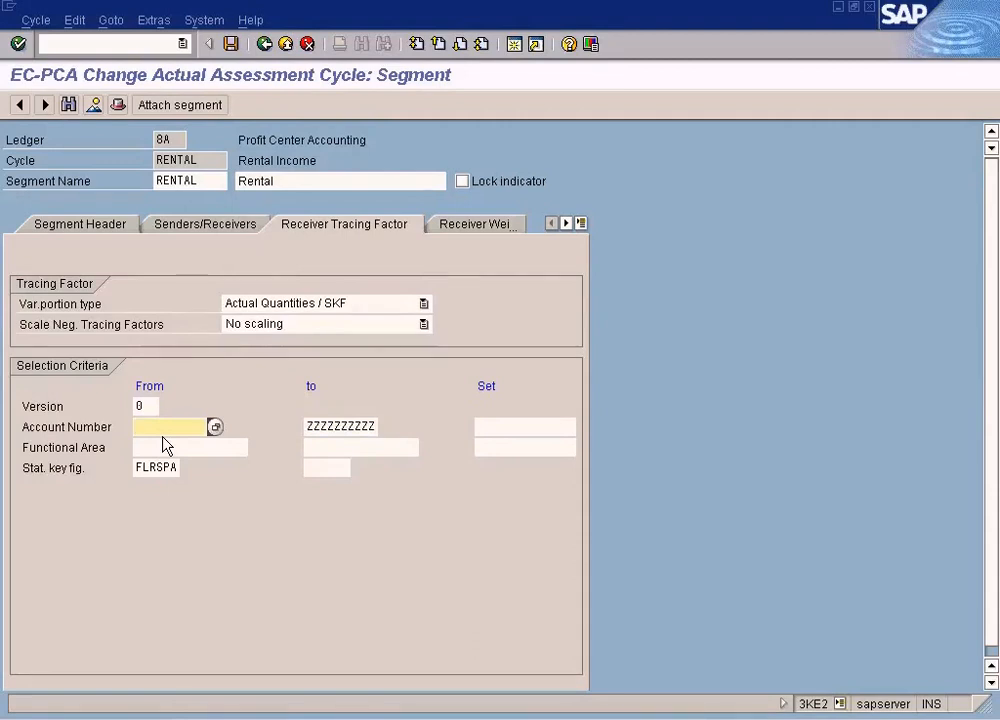
click(331, 426)
click(192, 428)
click(338, 424)
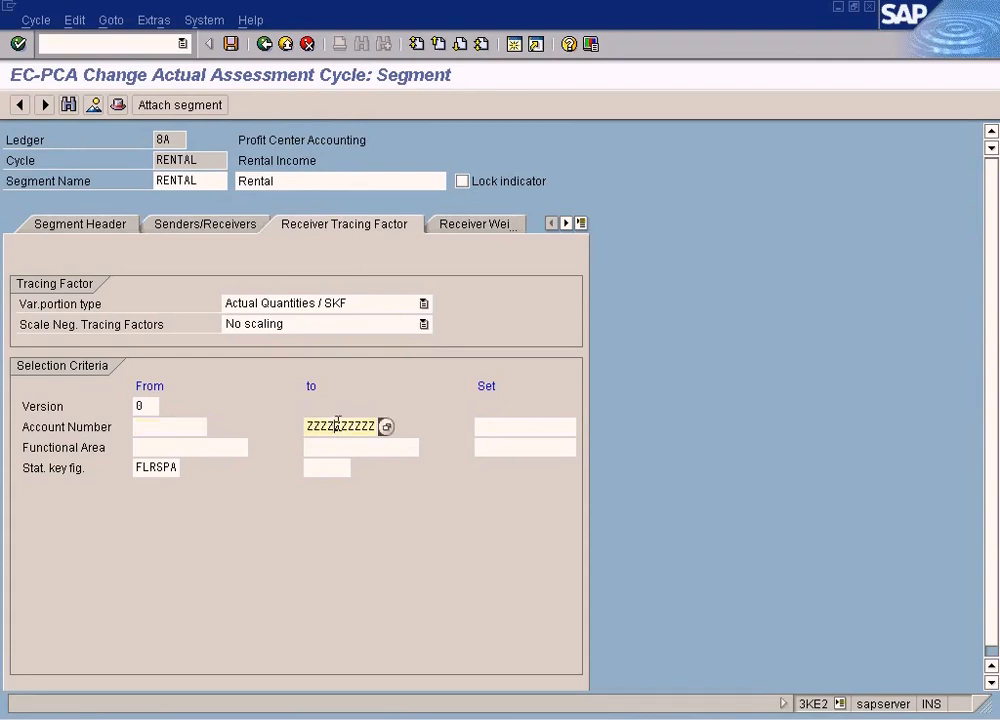
click(178, 426)
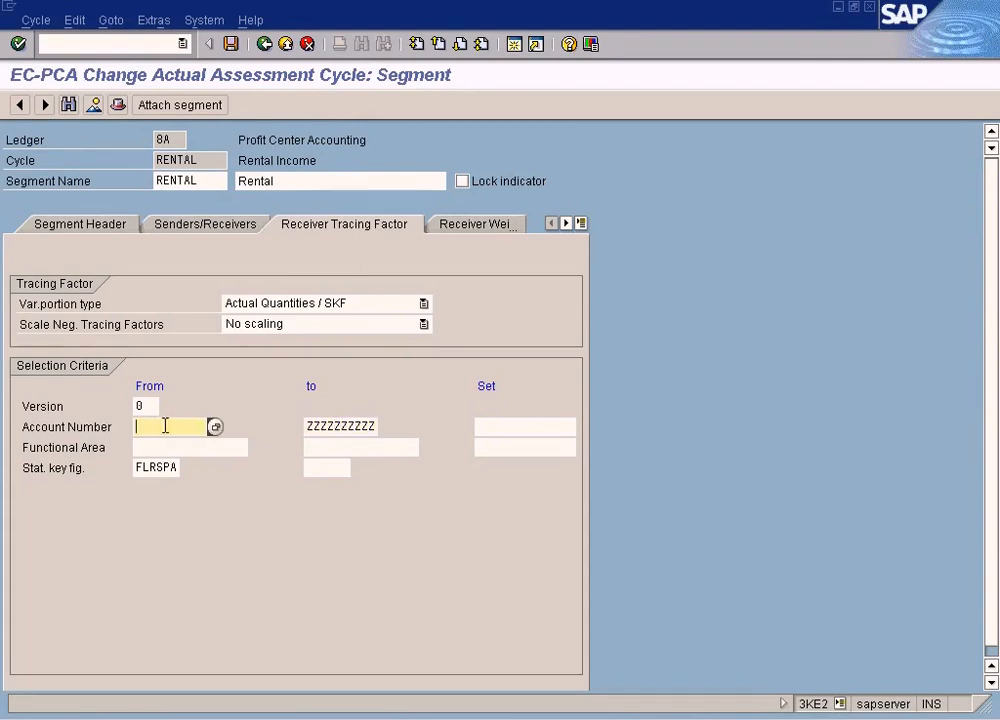
click(315, 427)
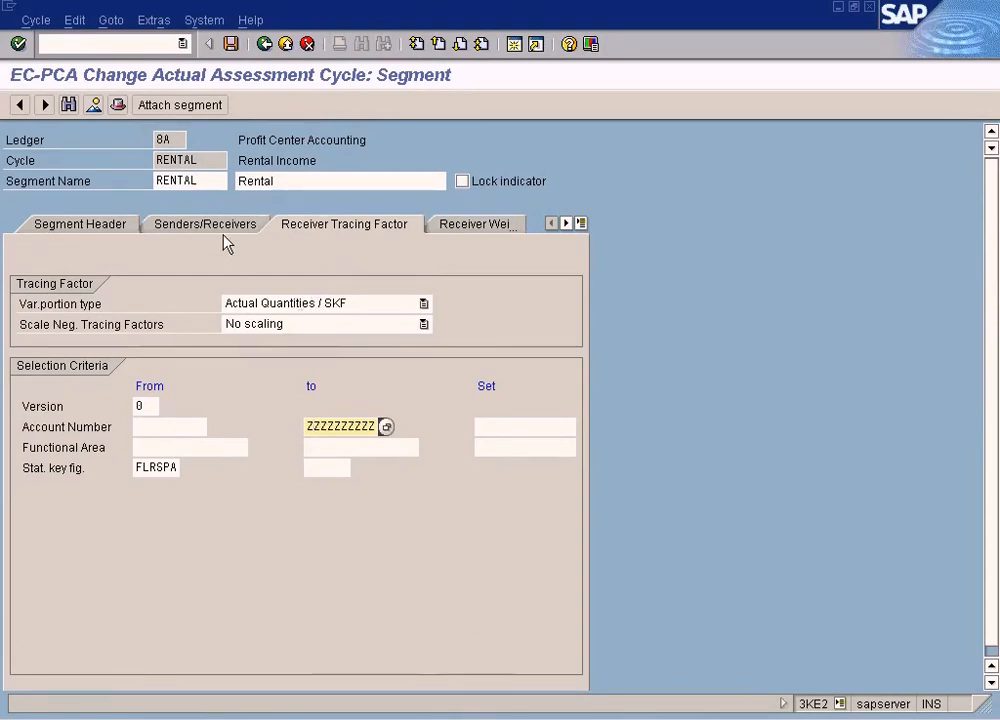
click(478, 428)
click(335, 425)
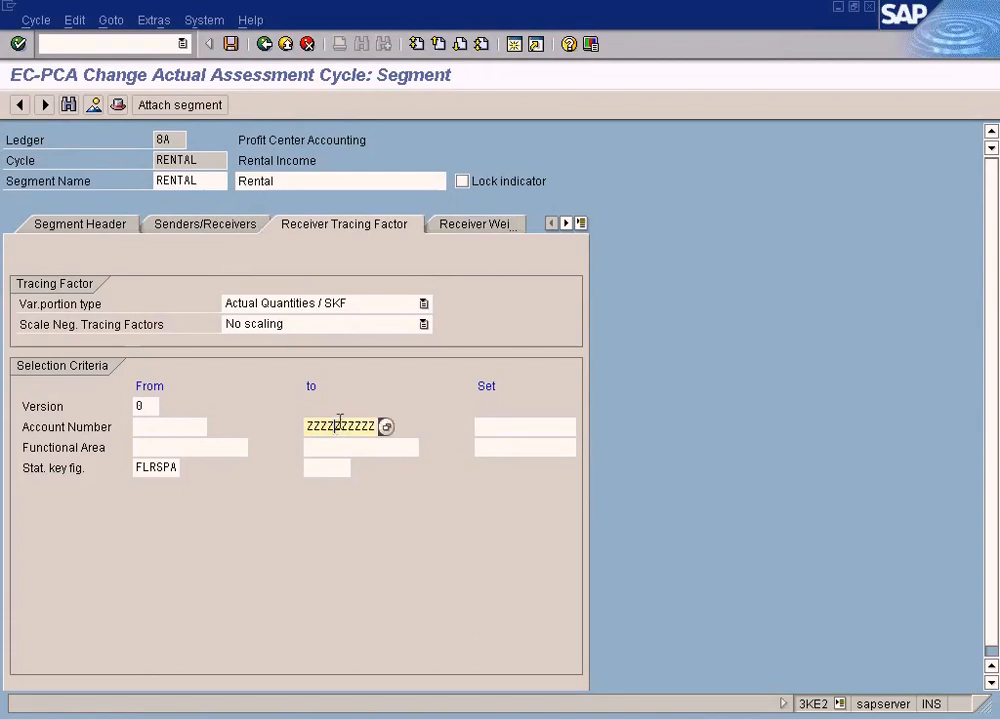
Save the RENTAL assessment cycle and exit to the activity selection.
click(231, 44)
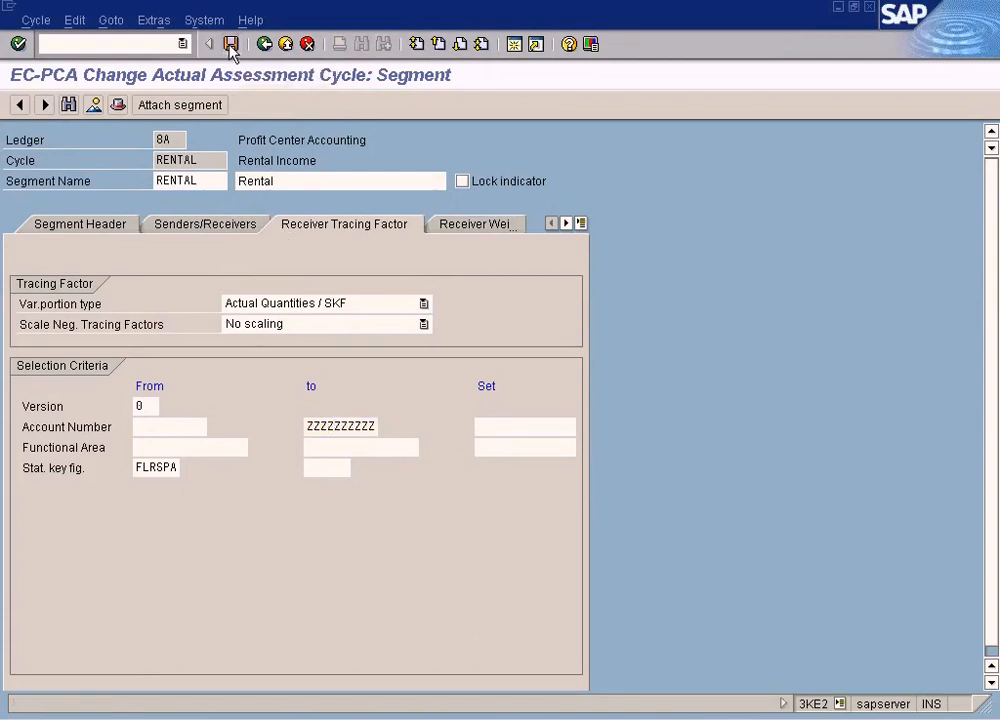
click(285, 44)
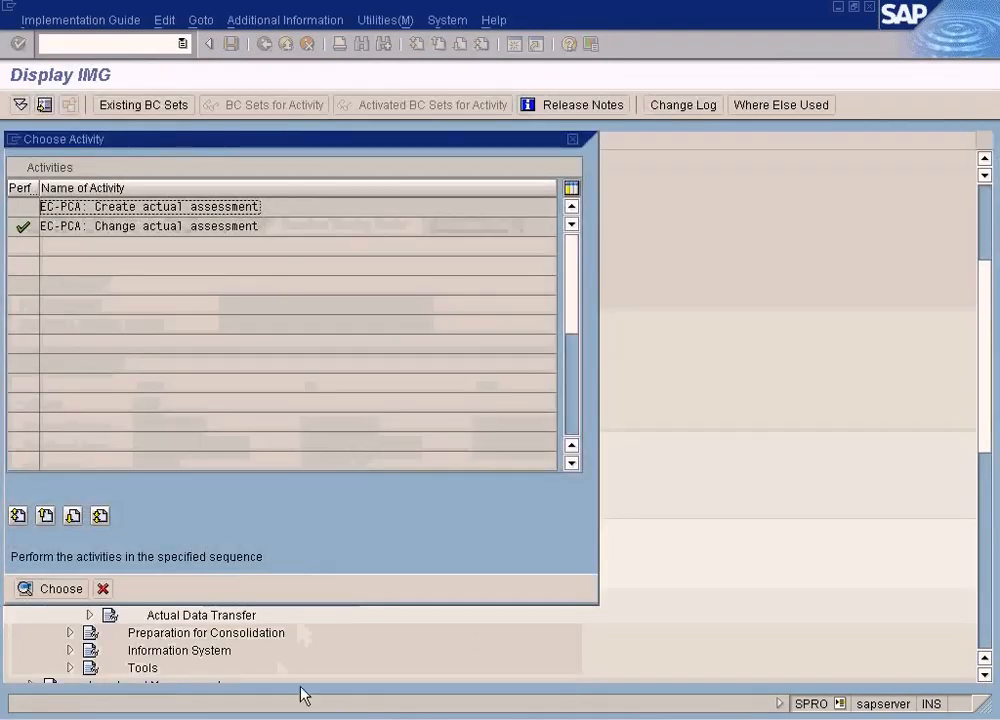
Switch to the Execute Actual Assessment session and execute the RENTAL cycle as a test run for period 1 of 2009.
click(306, 718)
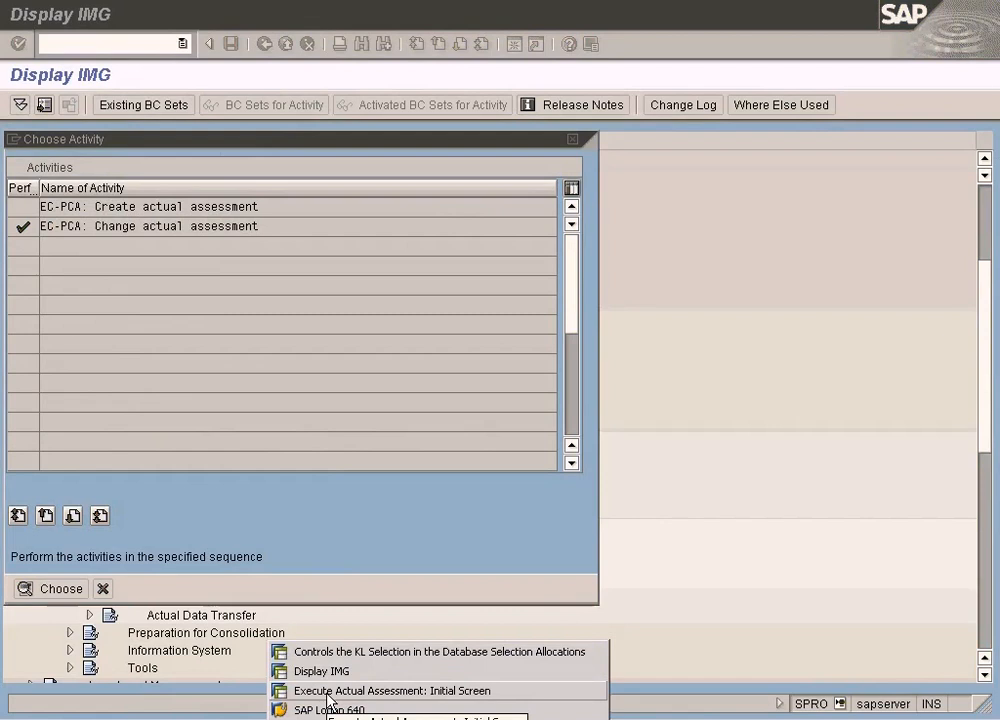
click(325, 697)
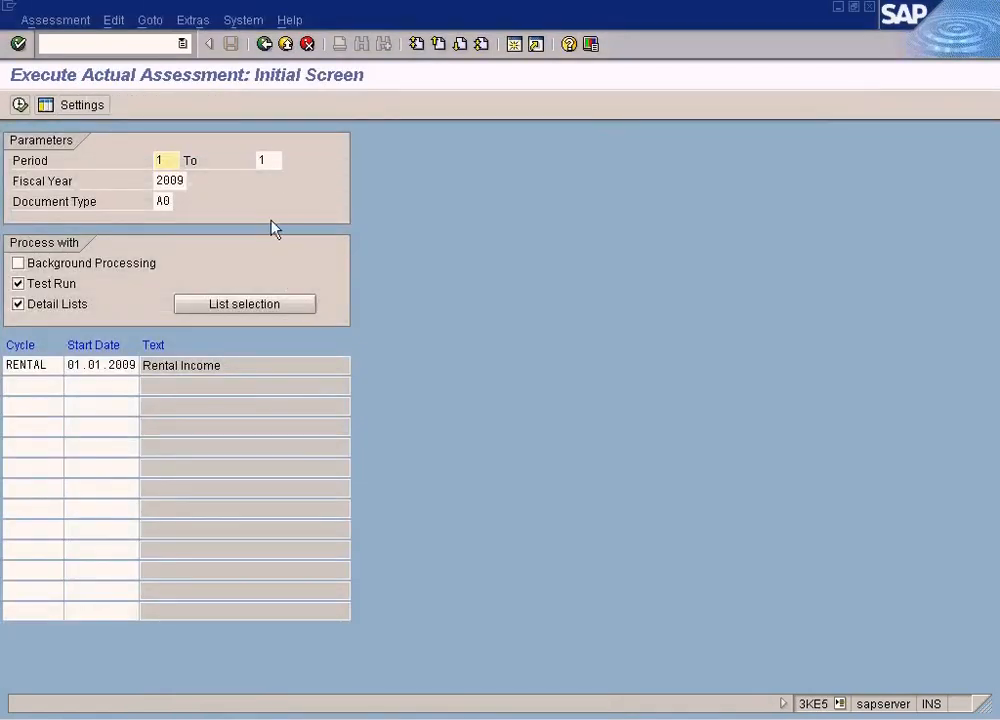
click(20, 105)
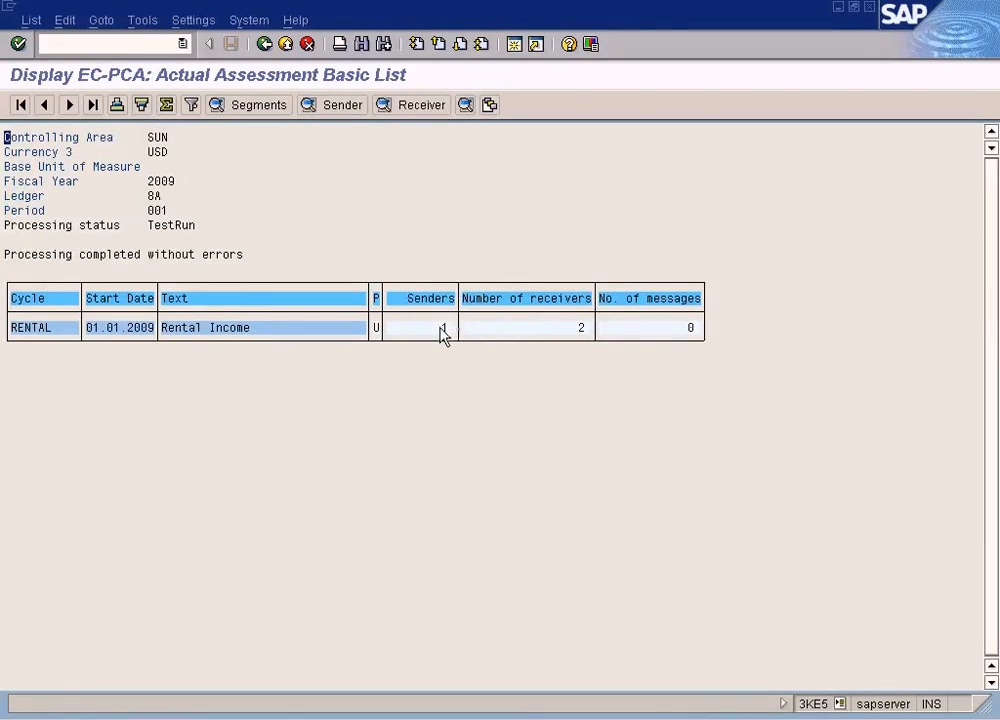
Switch to the Paint diagram, mark the Common Profit center note for the rental income, and return to the SAP assessment basic list.
key(alt+Tab)
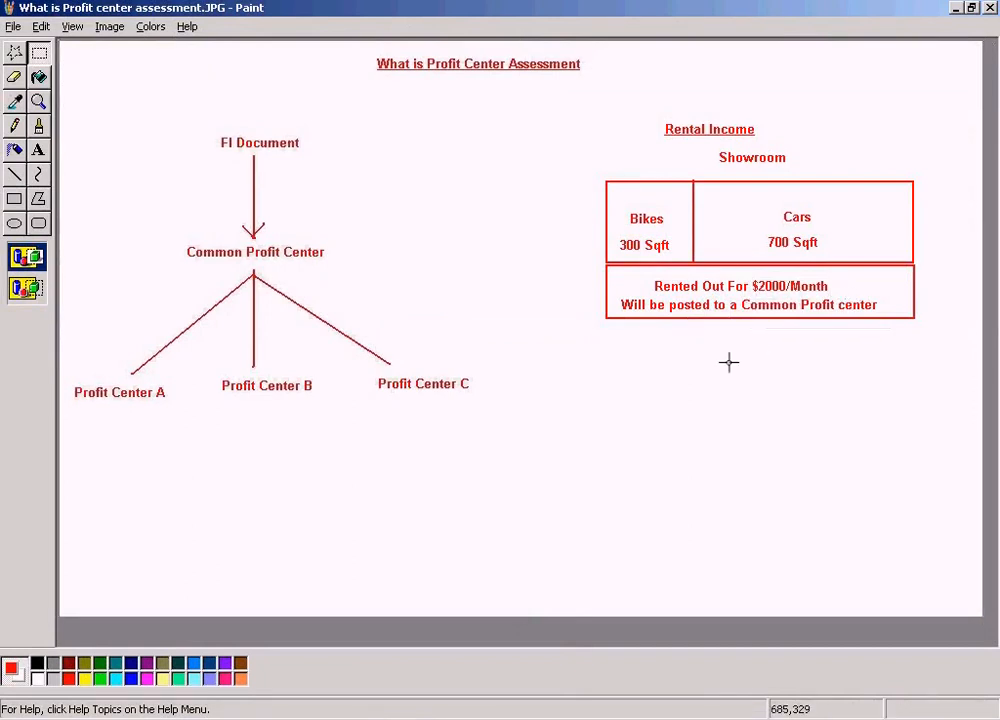
click(39, 52)
drag(743, 300, 847, 352)
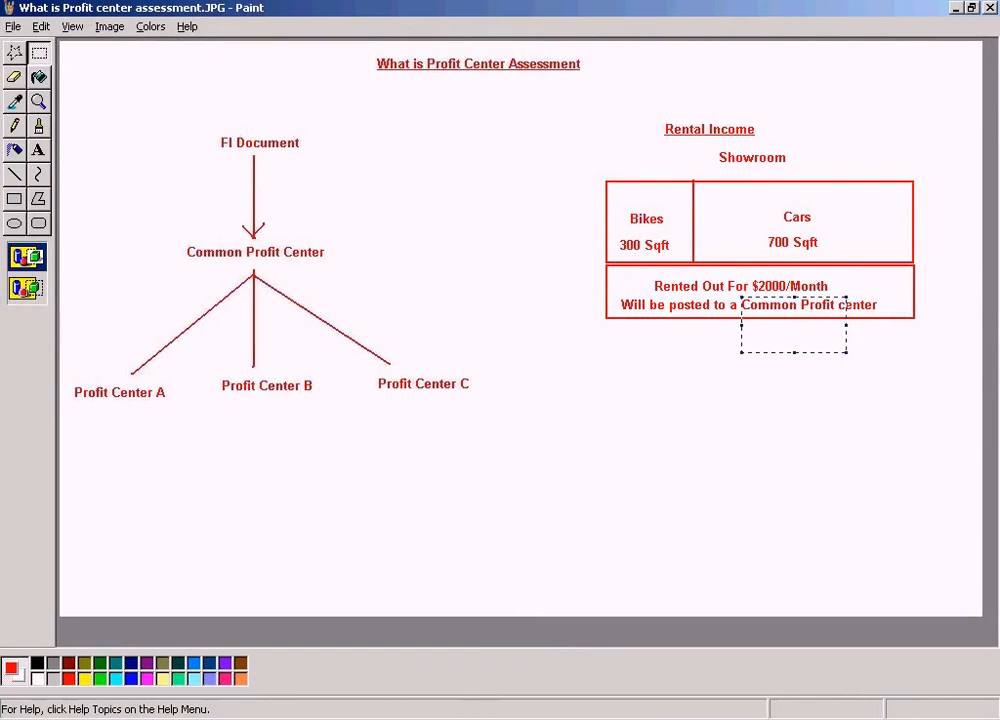
click(370, 719)
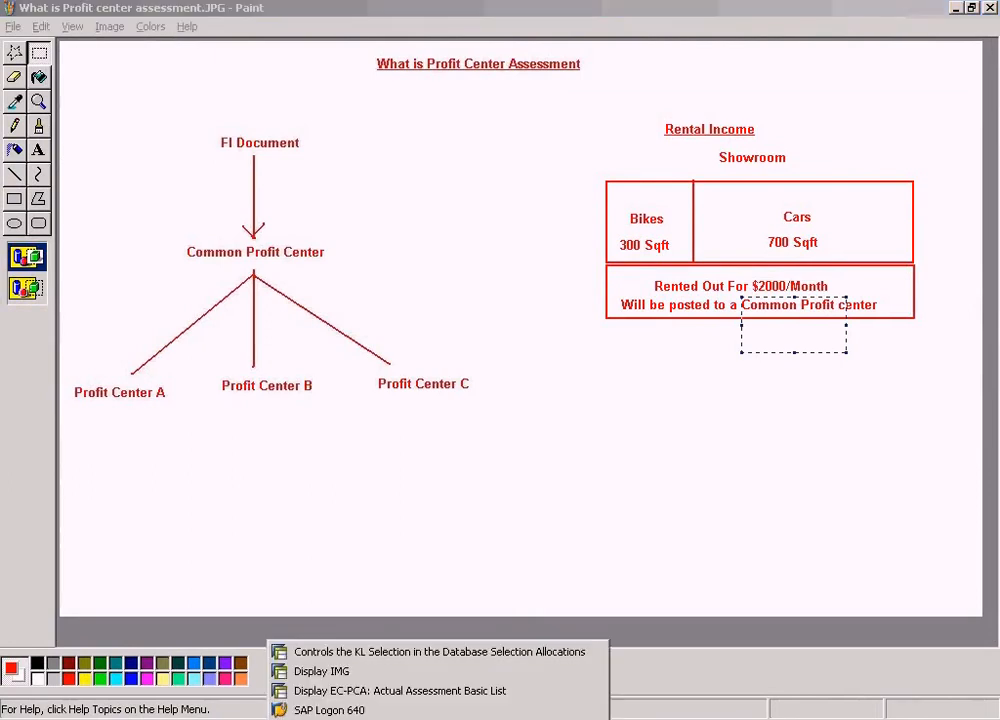
click(377, 690)
Check the receiver list of the RENTAL test run, then leave the results for the assessment's initial screen.
click(582, 330)
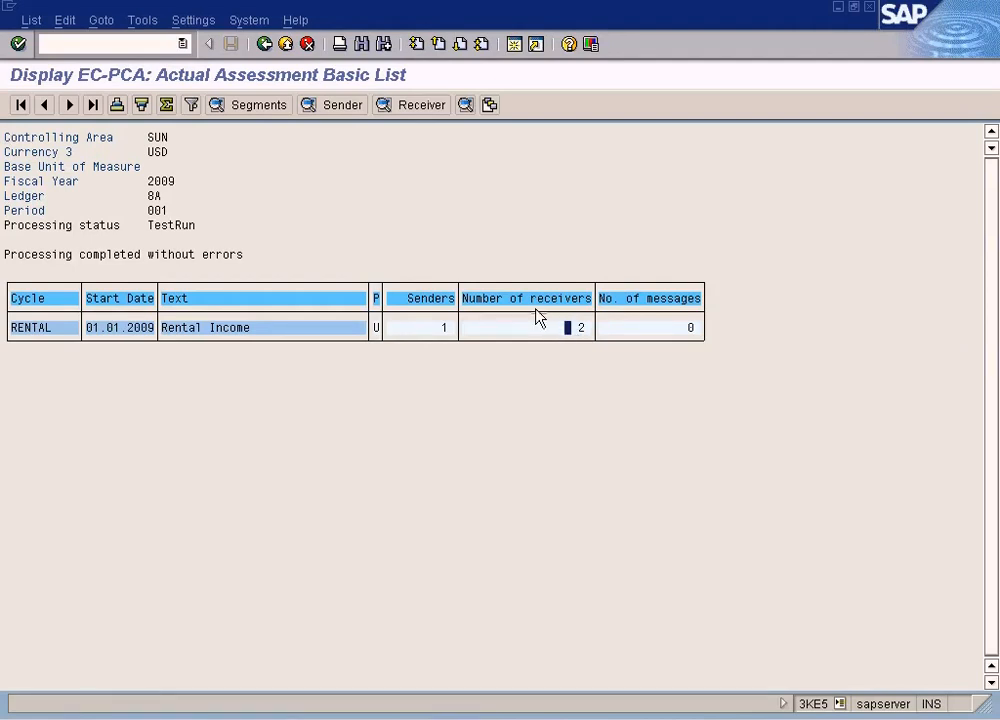
click(410, 105)
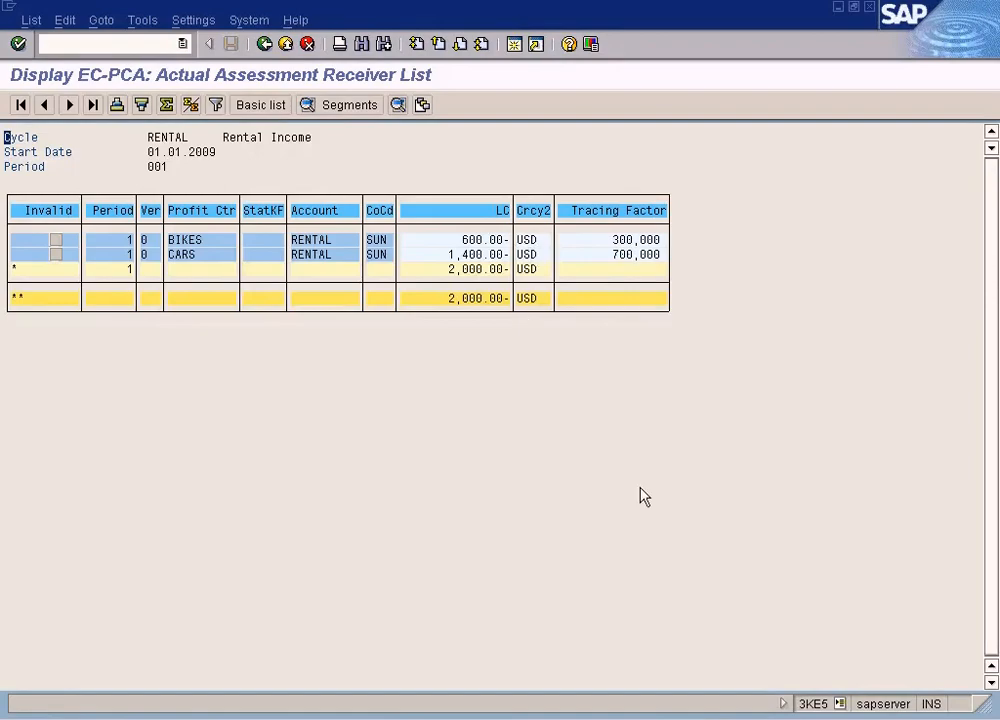
click(616, 713)
click(265, 50)
click(265, 50)
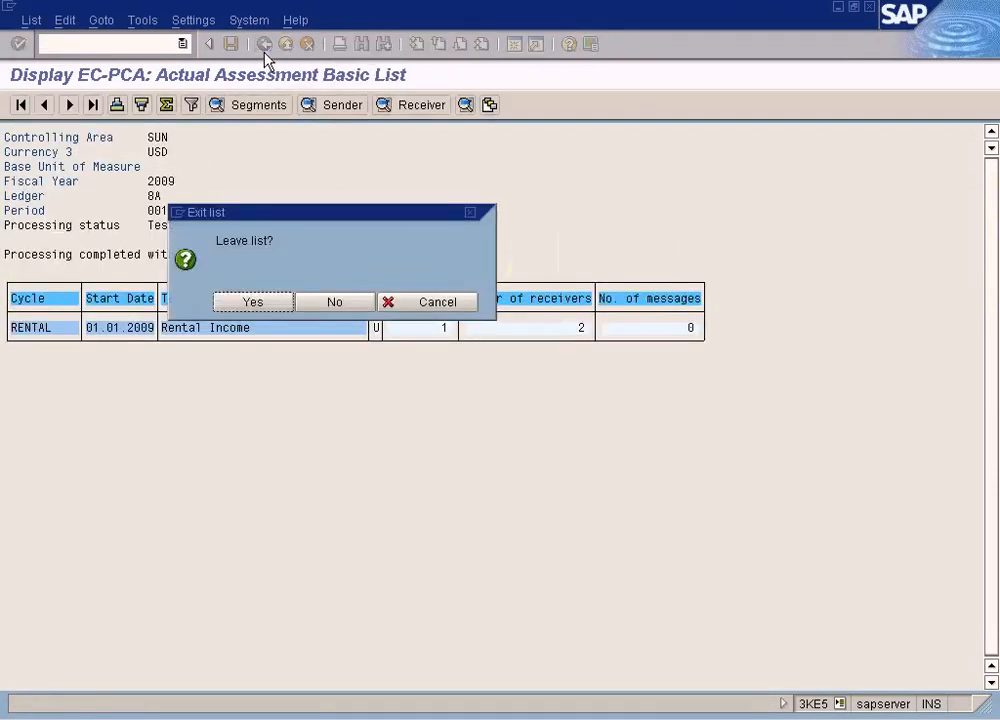
click(260, 305)
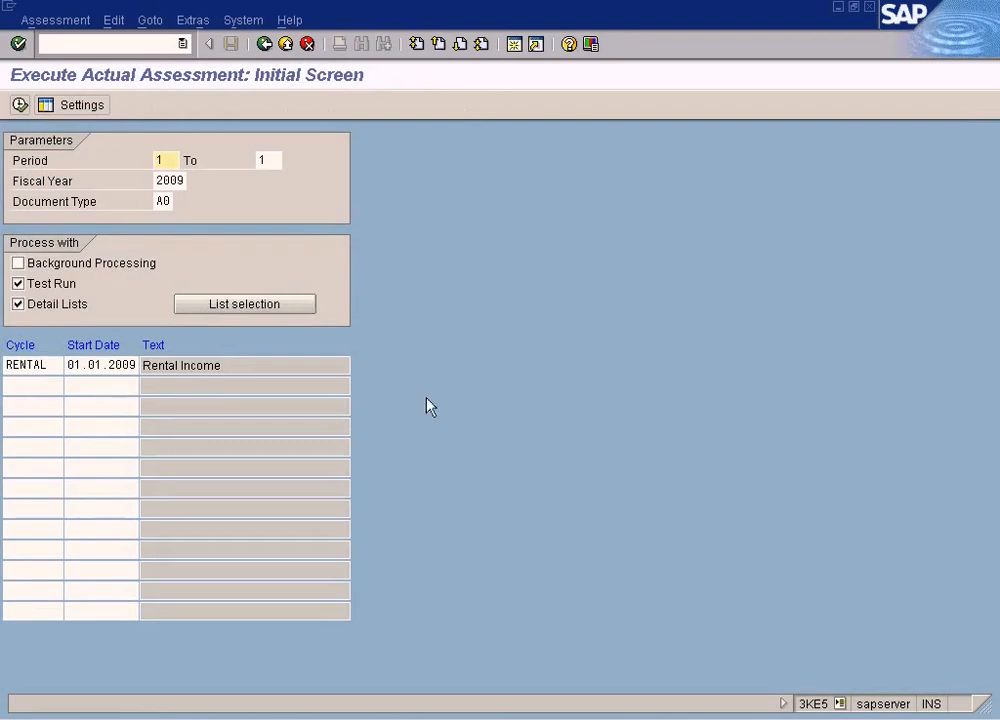
Switch to the SAP Easy Access session and expand Accounting, Financial Accounting, General Ledger down to Statistical Key Figures.
click(380, 718)
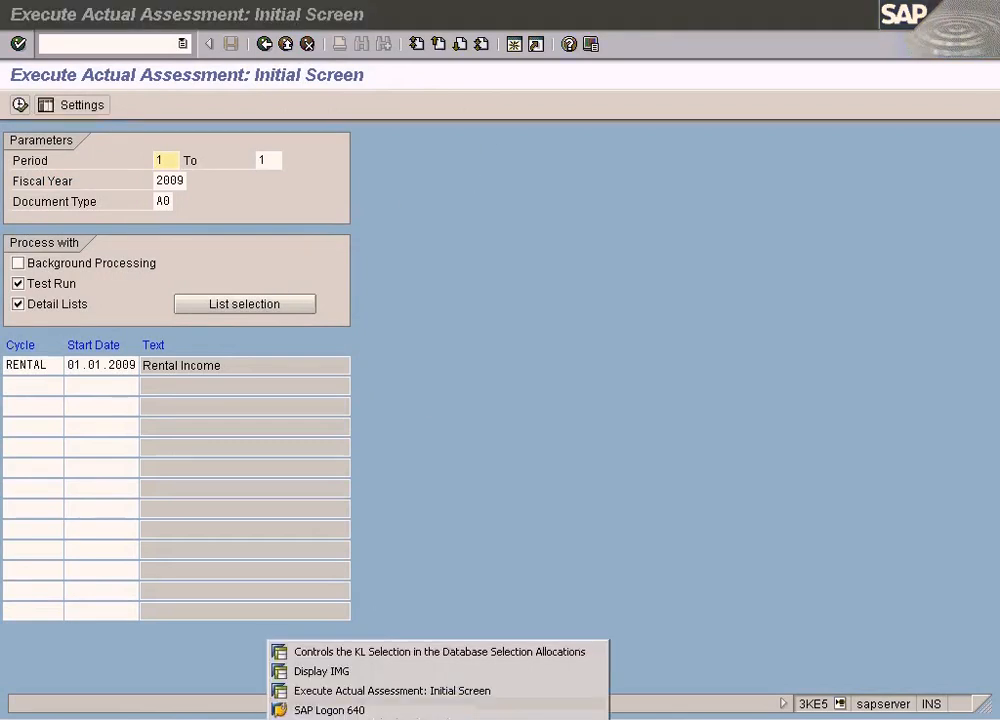
click(379, 678)
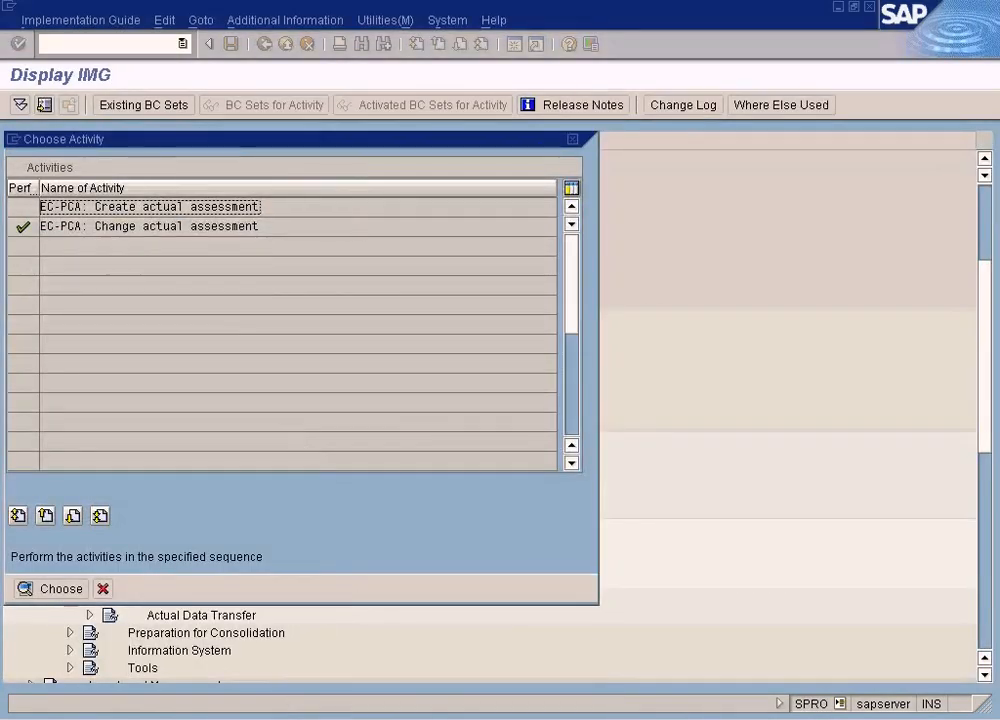
click(345, 718)
click(500, 529)
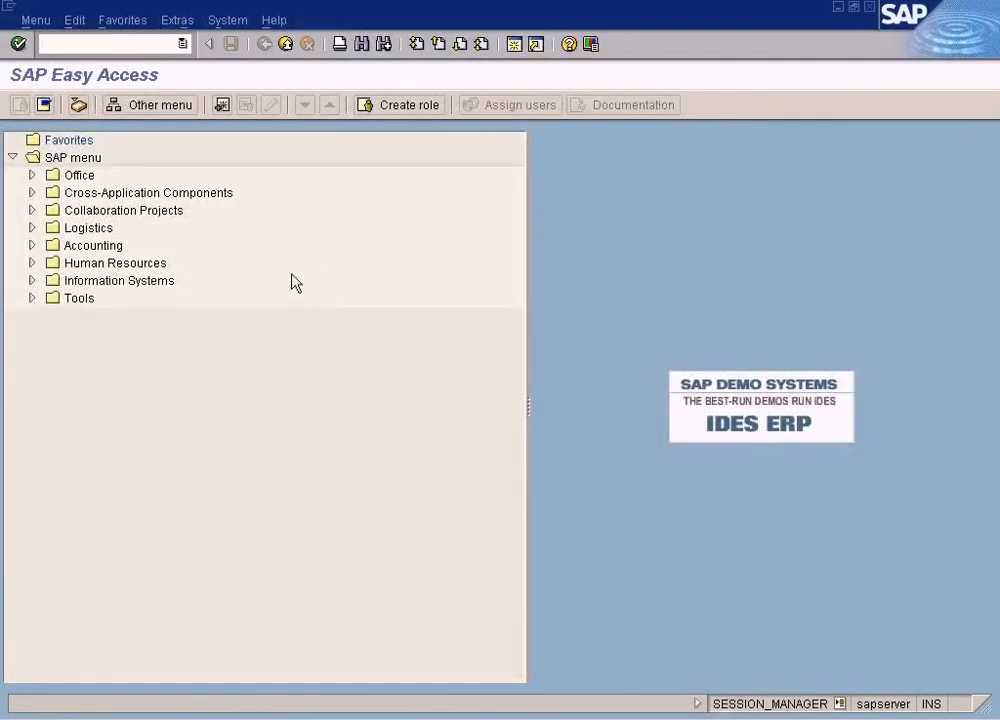
click(31, 245)
click(51, 263)
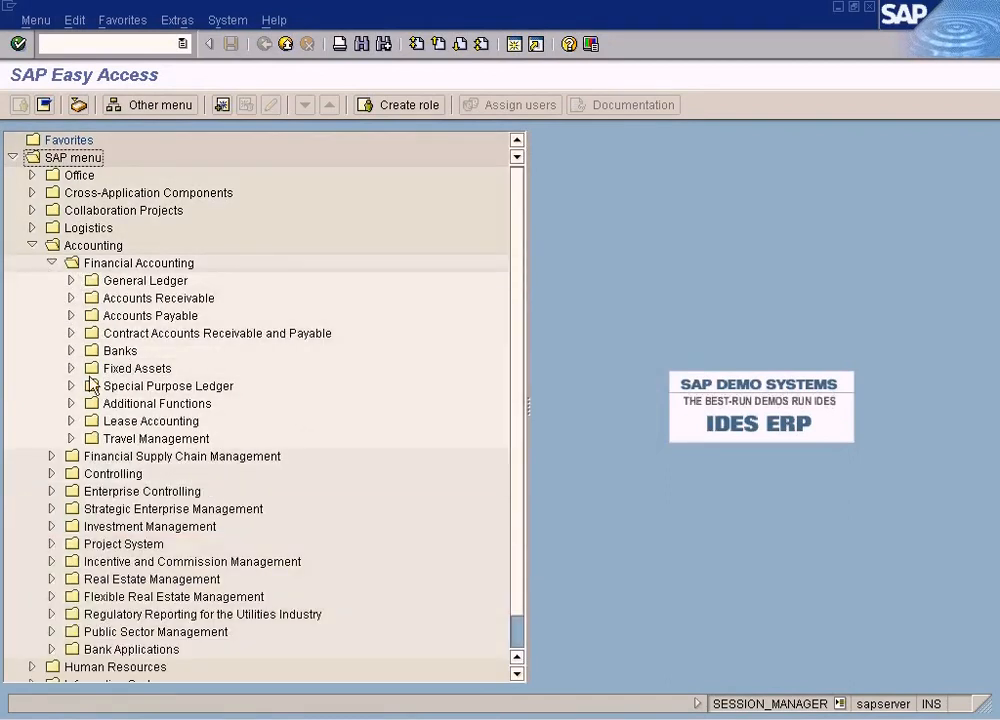
click(71, 281)
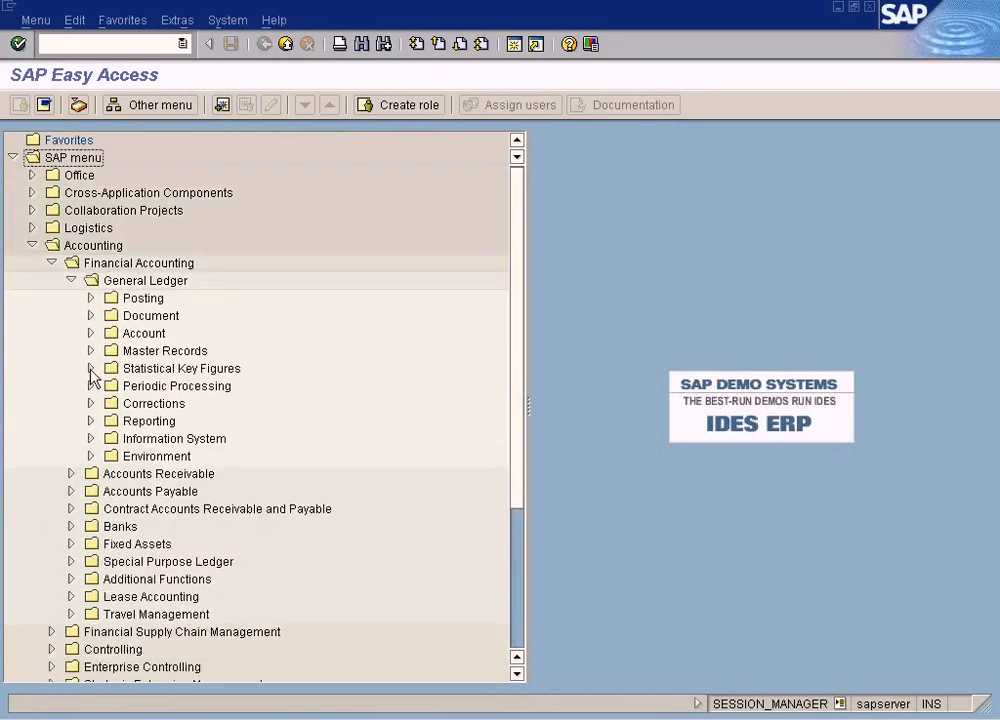
click(91, 368)
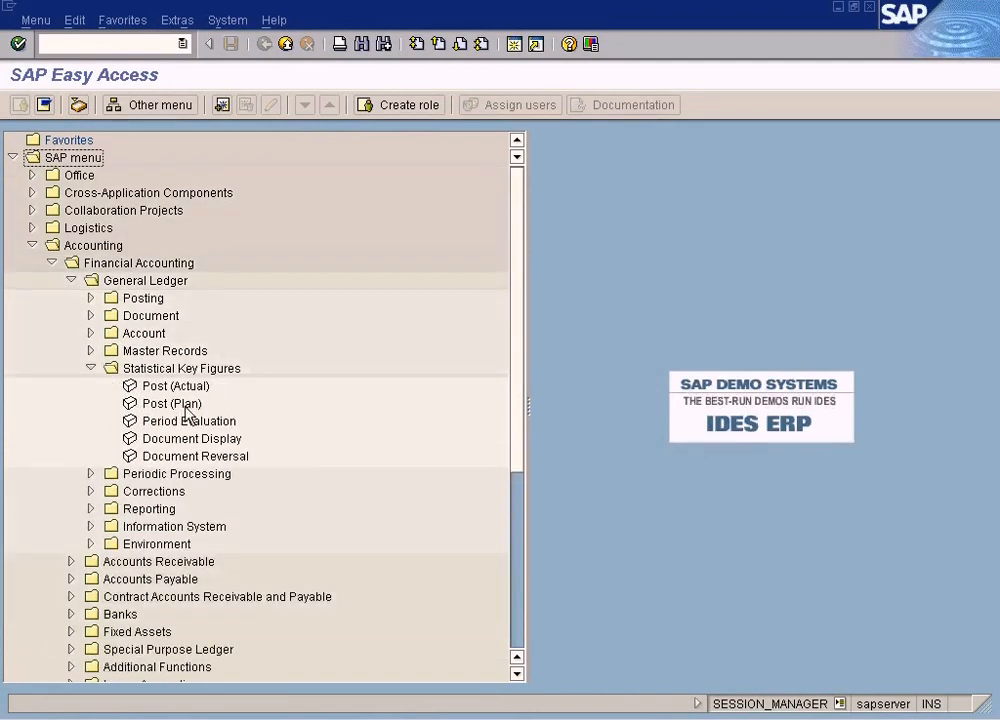
Open the Document Reversal transaction for statistical key figures and go back to the SAP menu.
double_click(210, 458)
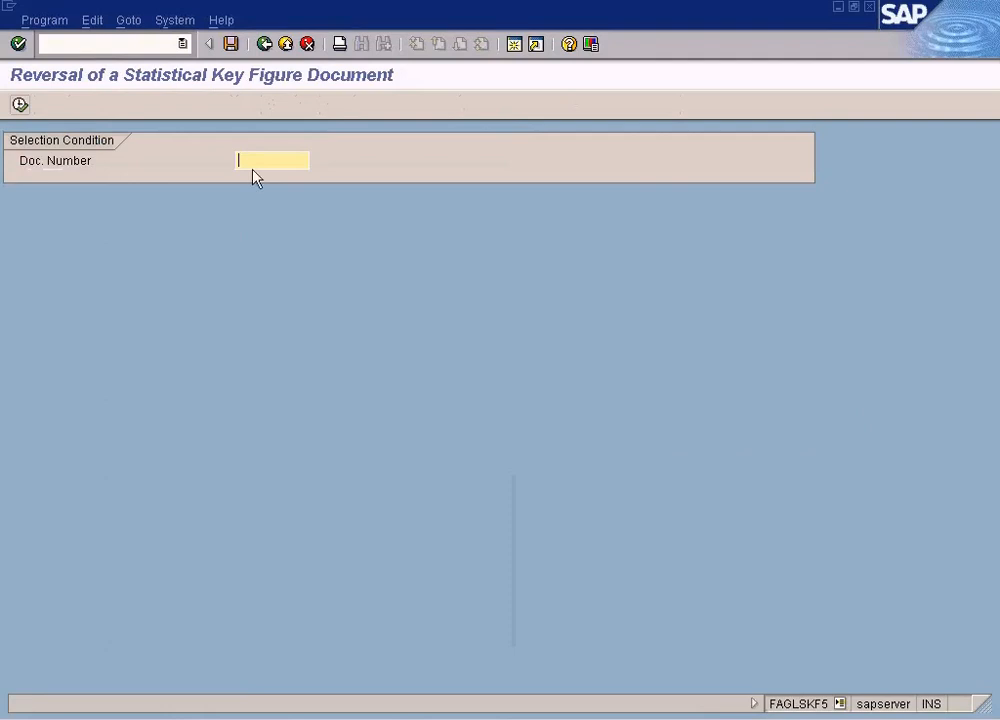
click(264, 43)
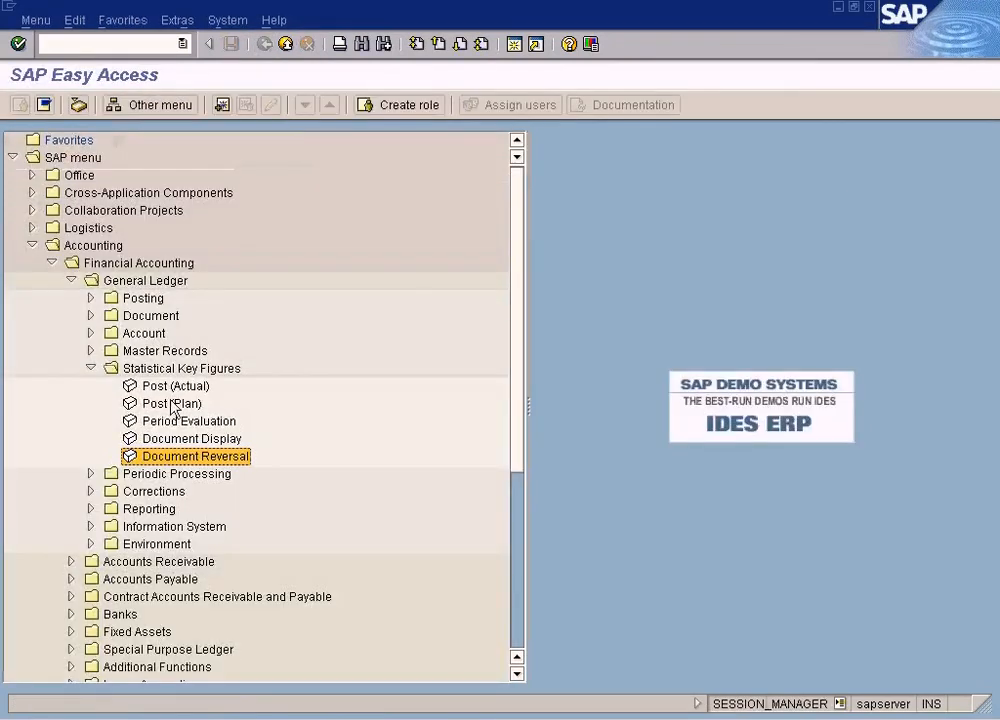
Display statistical key figure document 11 with its BIKES and CARS line items, and return to the SAP menu.
double_click(174, 439)
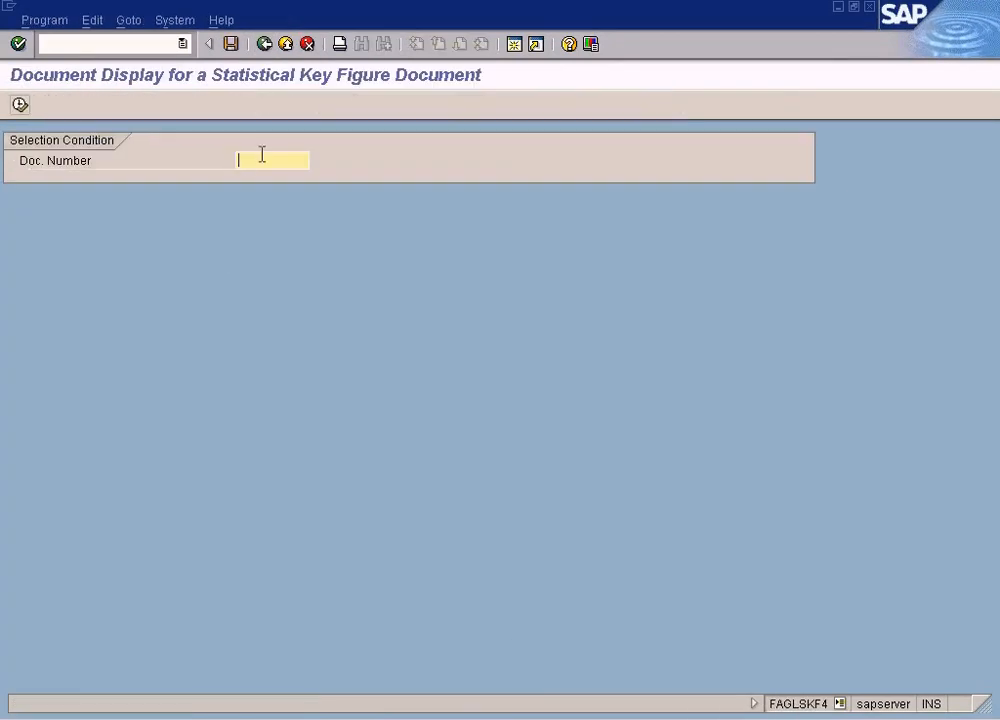
click(19, 104)
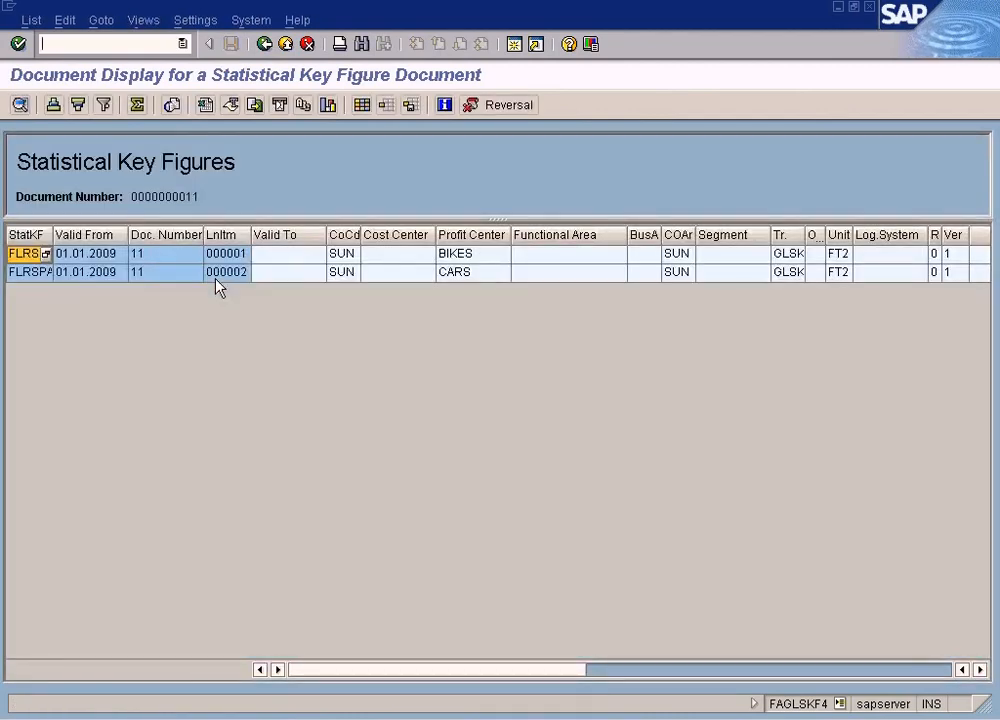
click(265, 45)
click(265, 45)
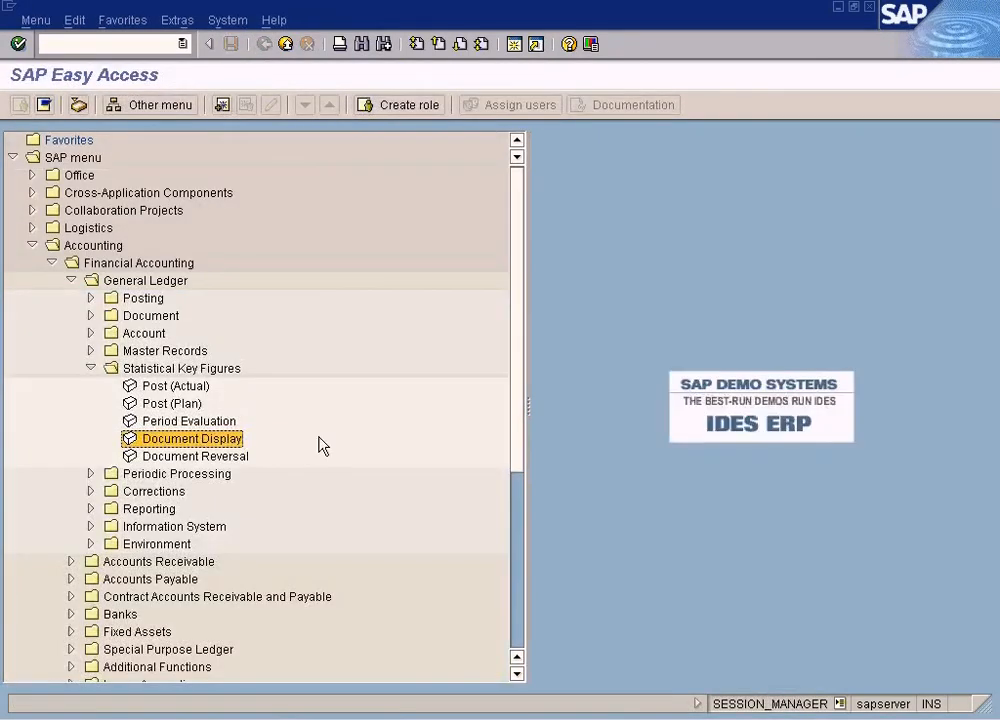
Under Controlling, expand Profit Center Accounting, Actual Postings and Statistical Key Figures, and open the Change transaction.
scroll(319, 446, down, 6)
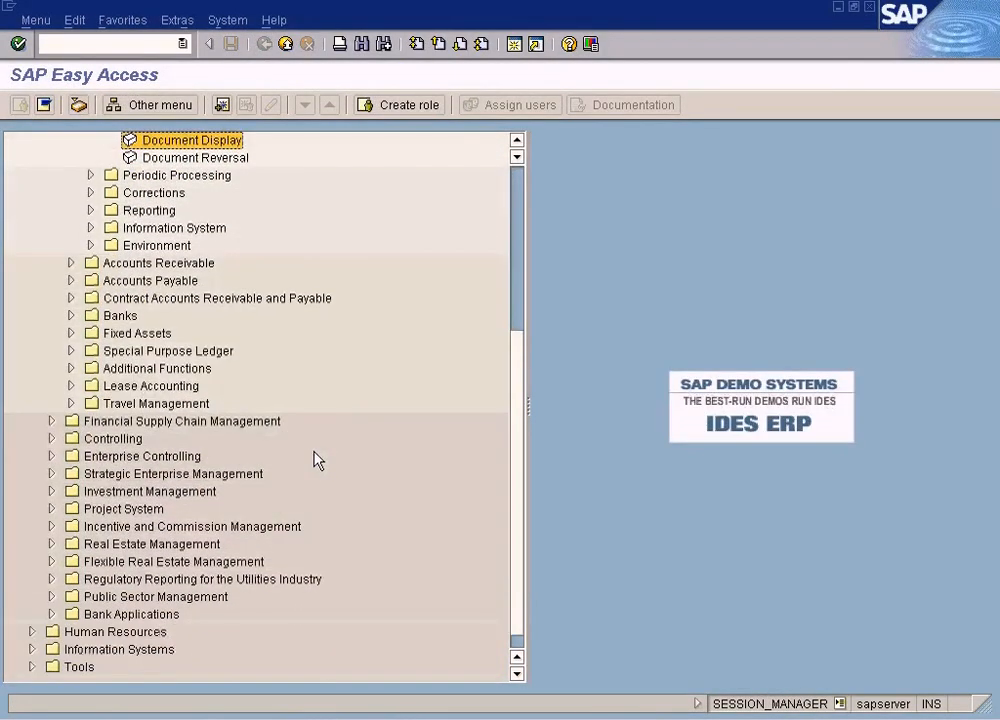
click(53, 440)
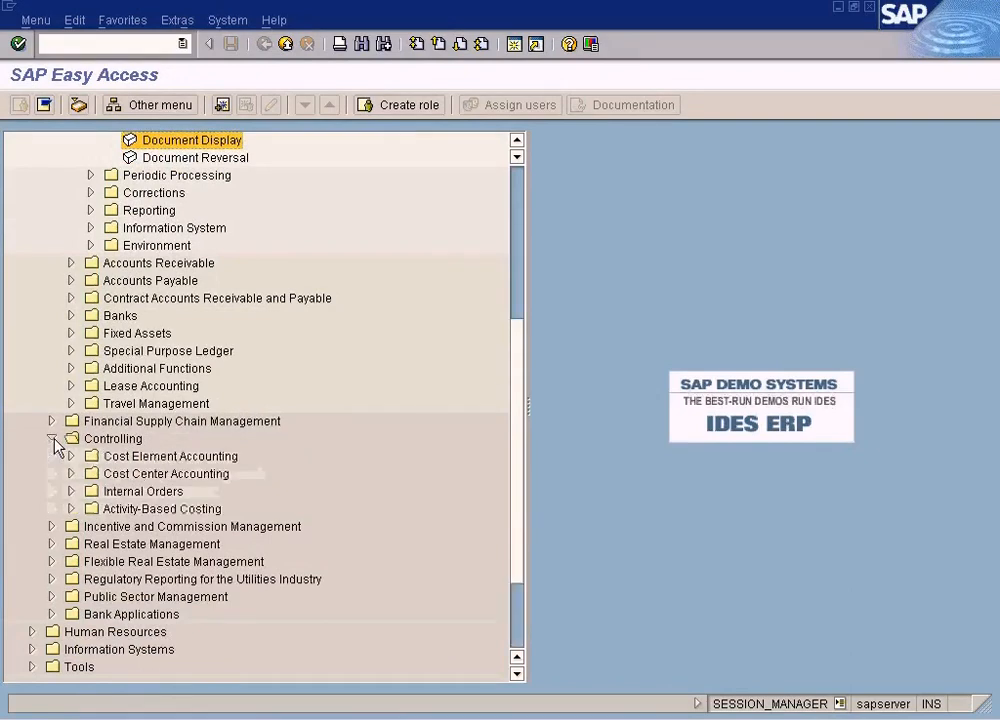
click(71, 561)
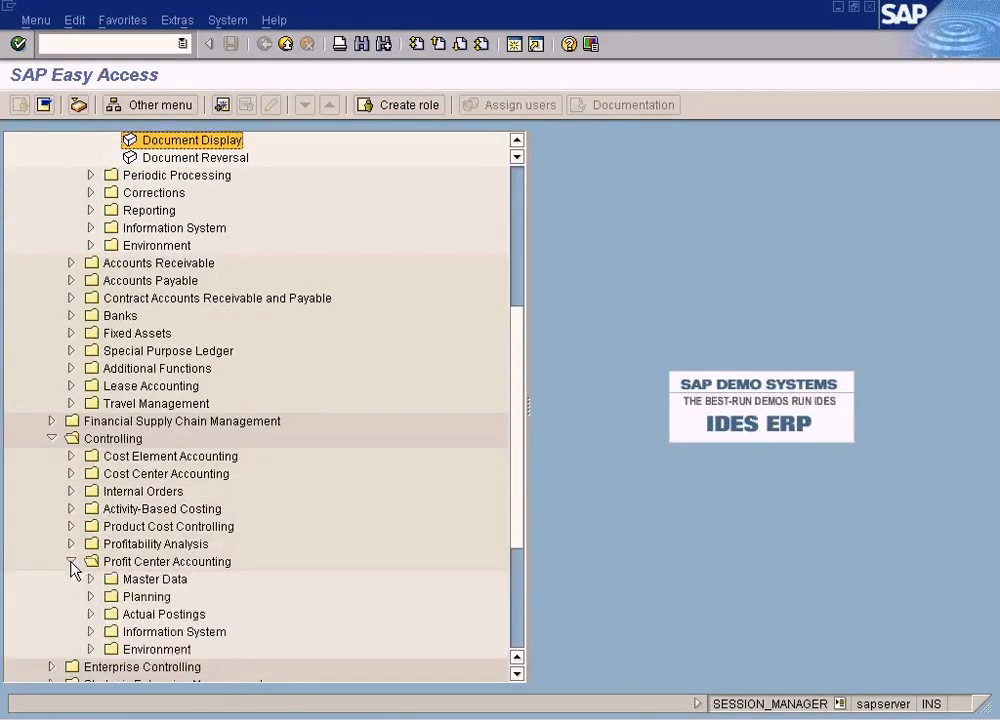
scroll(74, 570, down, 3)
click(92, 439)
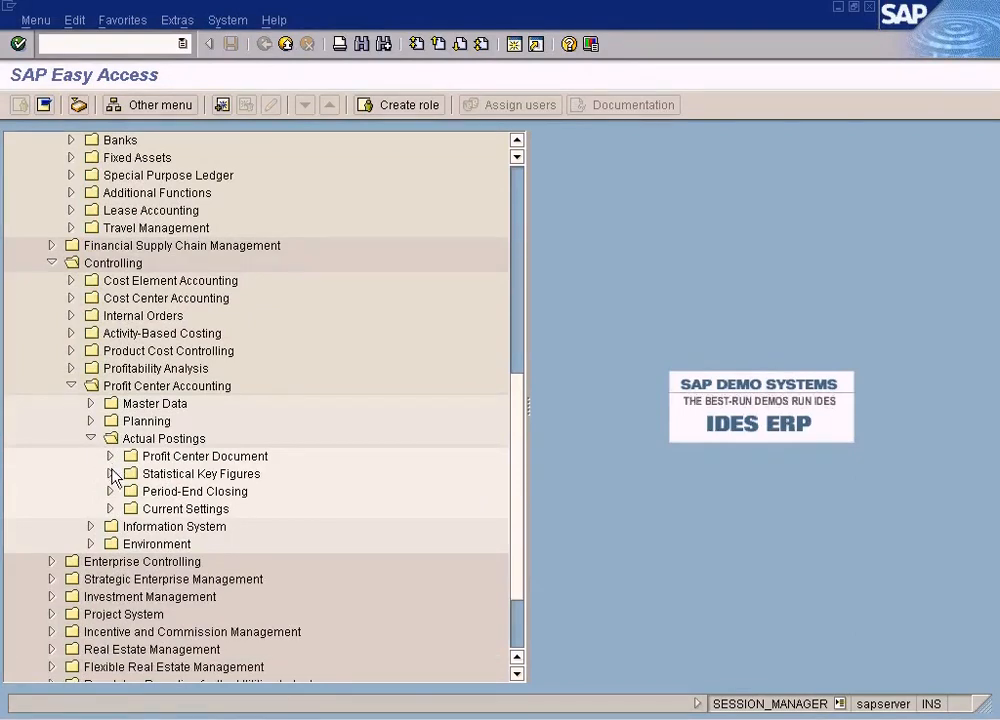
click(111, 473)
click(176, 494)
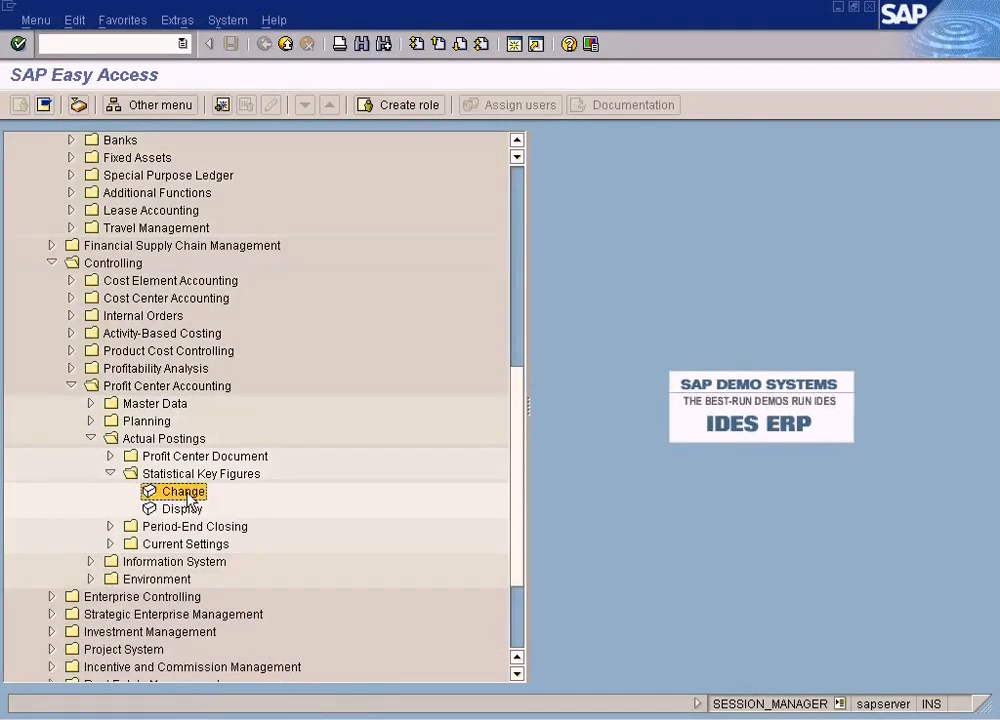
double_click(186, 494)
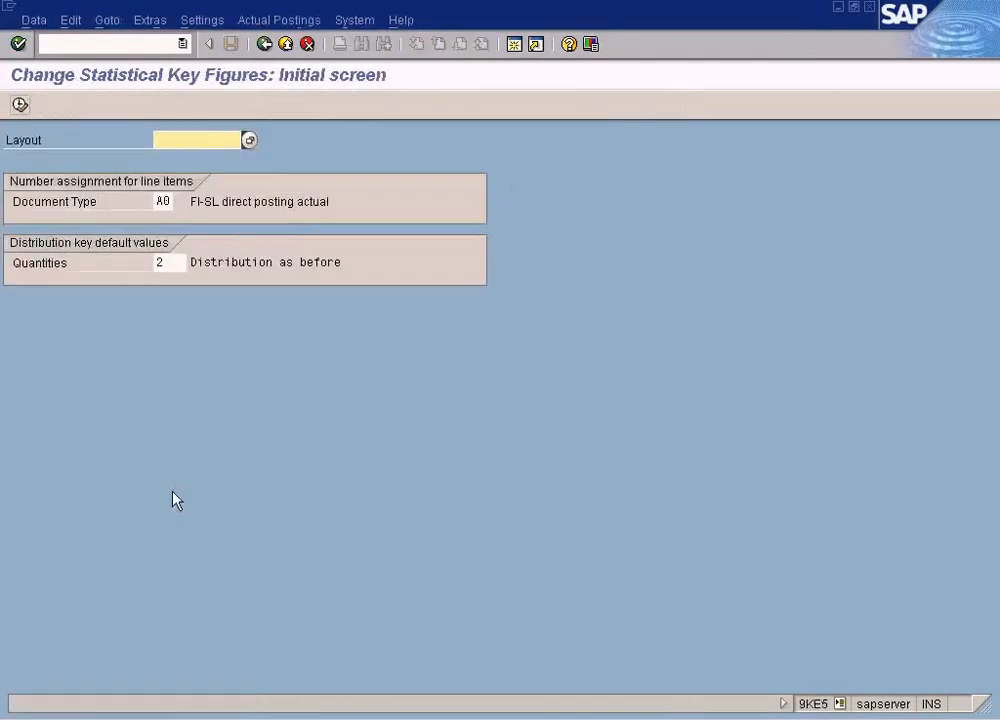
Select layout 8A-701, Profit Center Group Stat. Key Fig. Type1, and proceed to the characteristics.
click(250, 140)
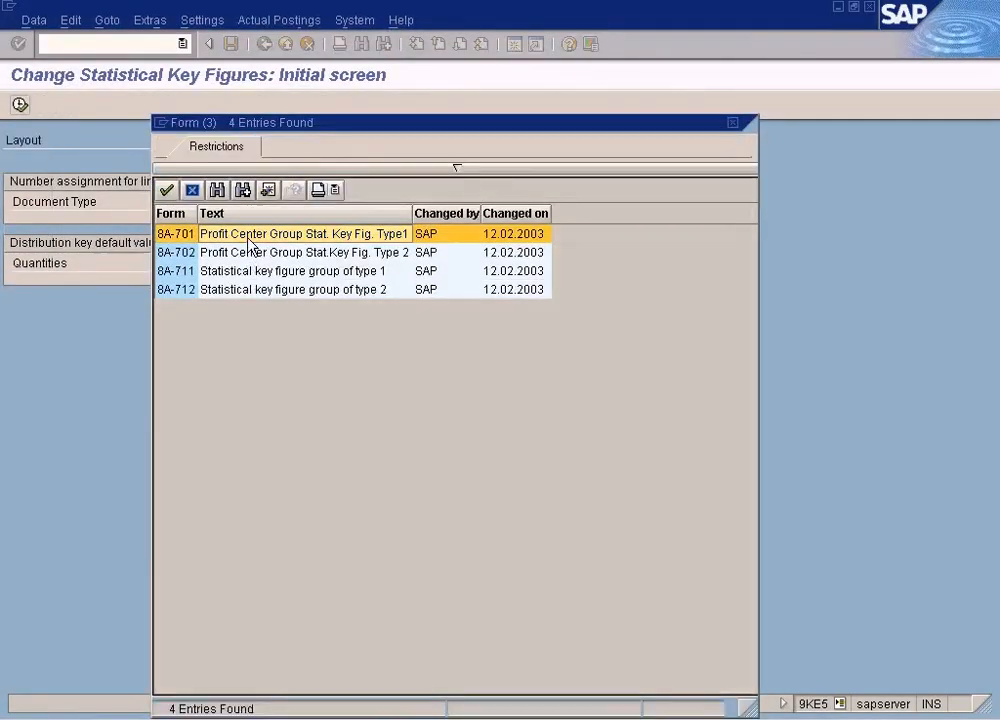
double_click(247, 239)
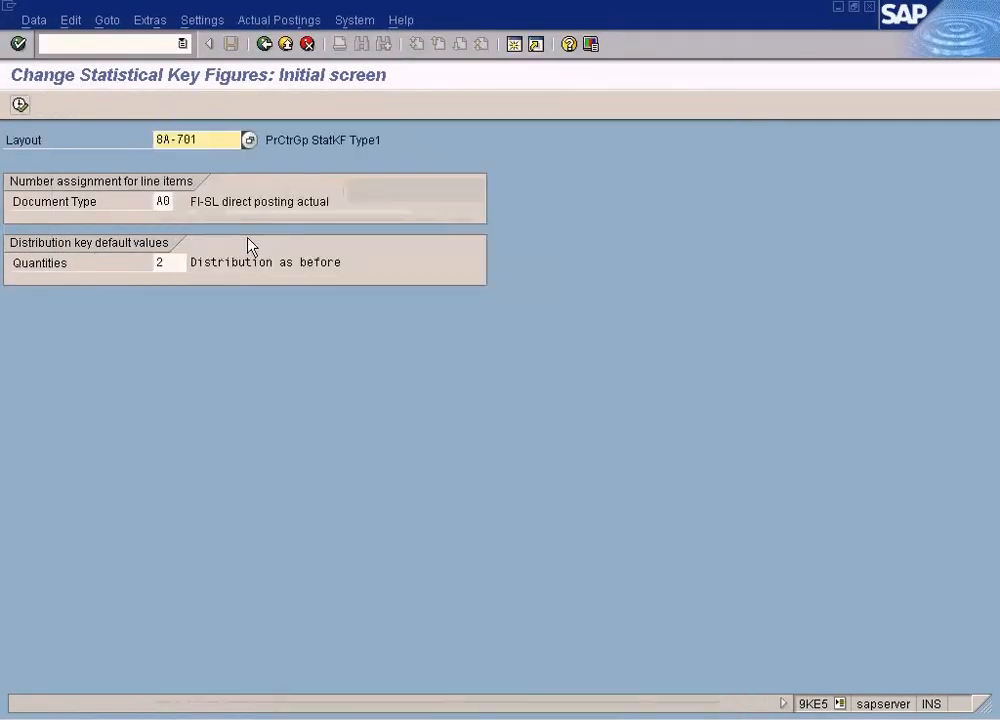
click(19, 104)
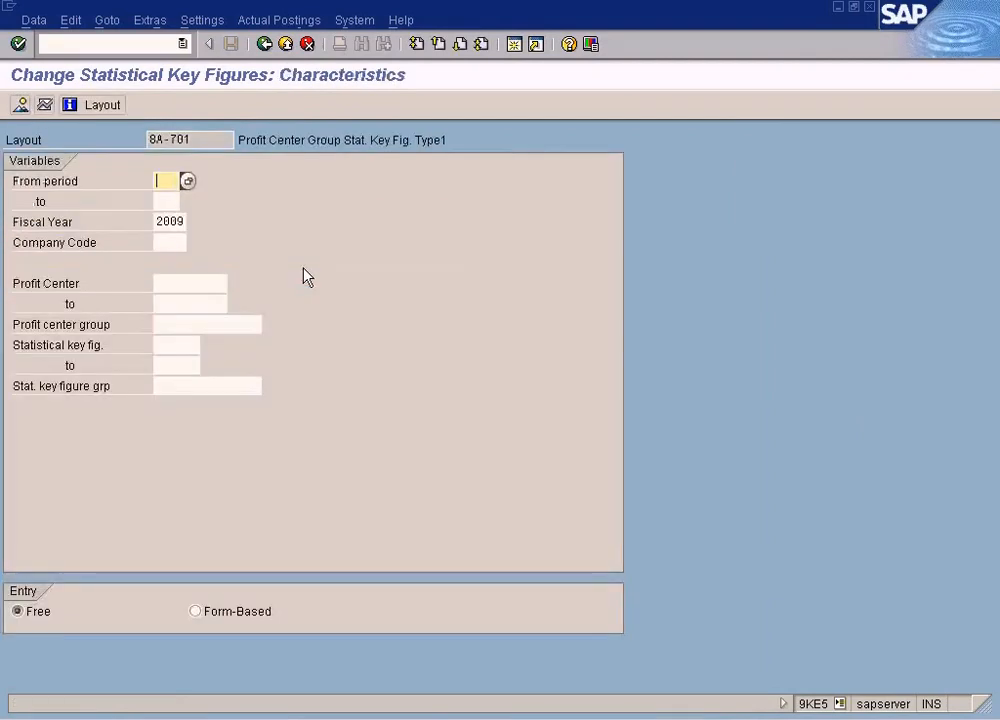
Set the key figure selection to periods 1 to 2 and enter company code SUN.
text(1)
click(176, 201)
click(20, 104)
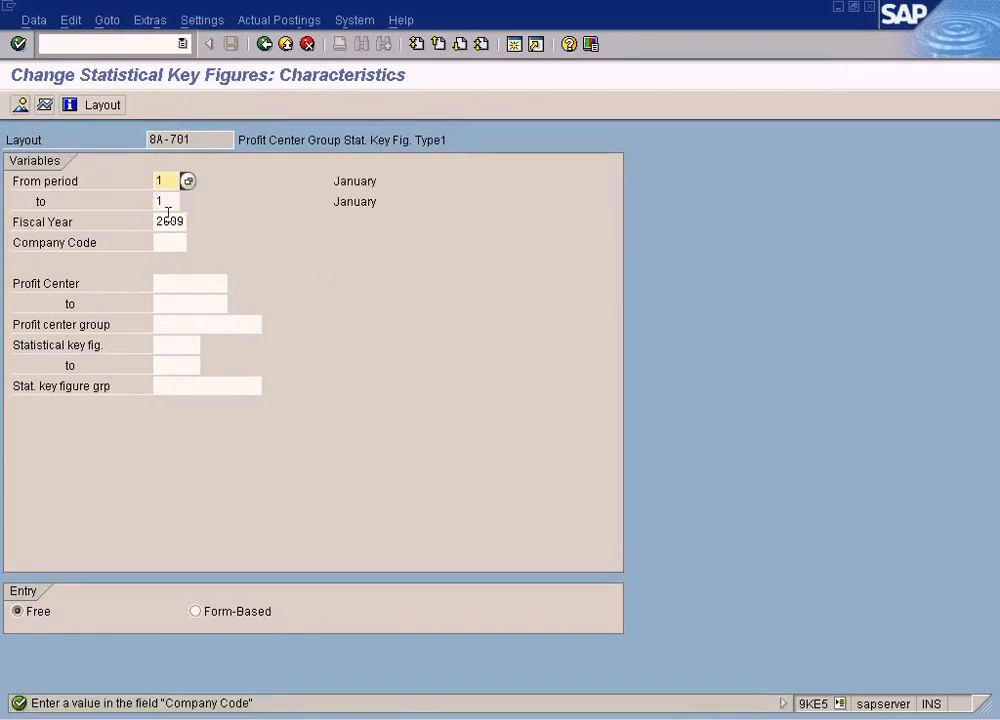
double_click(165, 201)
text(2)
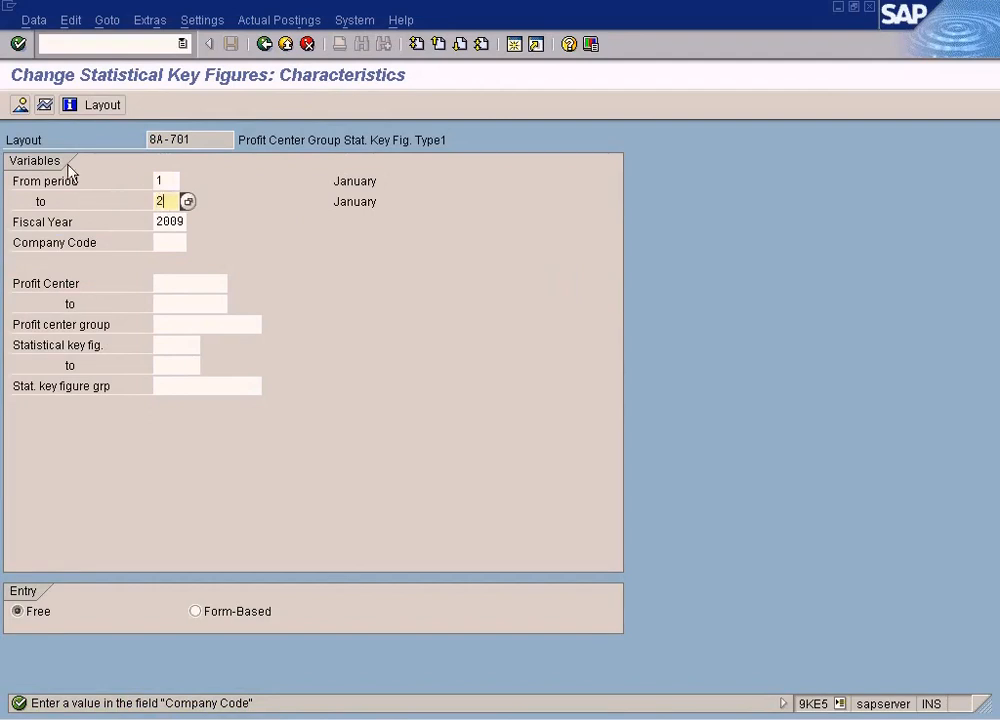
click(20, 104)
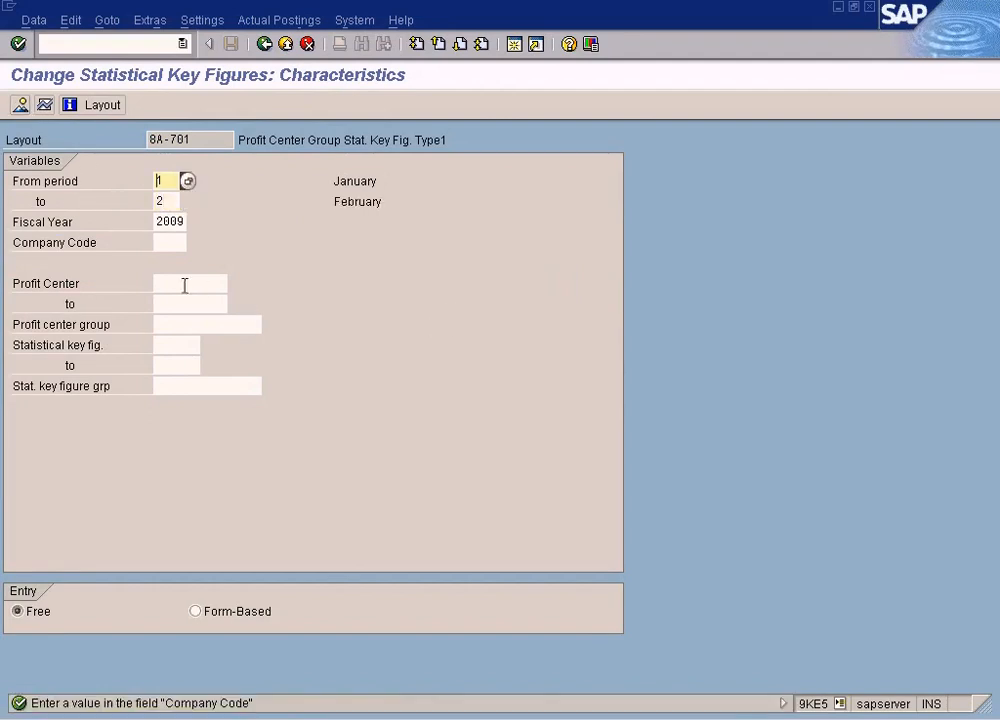
click(179, 241)
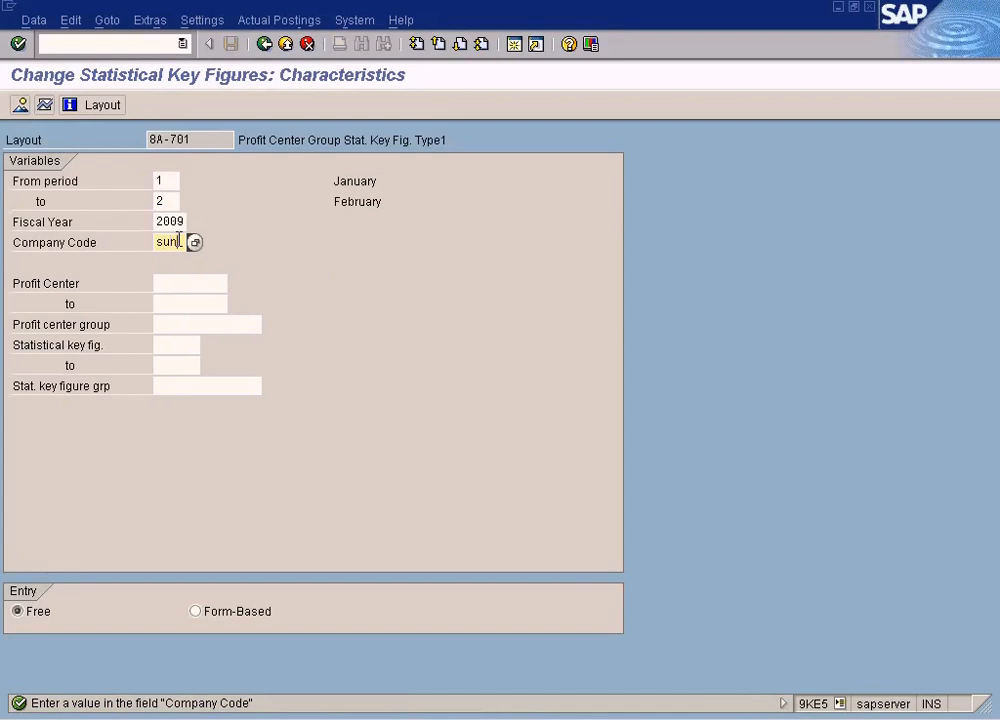
text(sun)
click(22, 106)
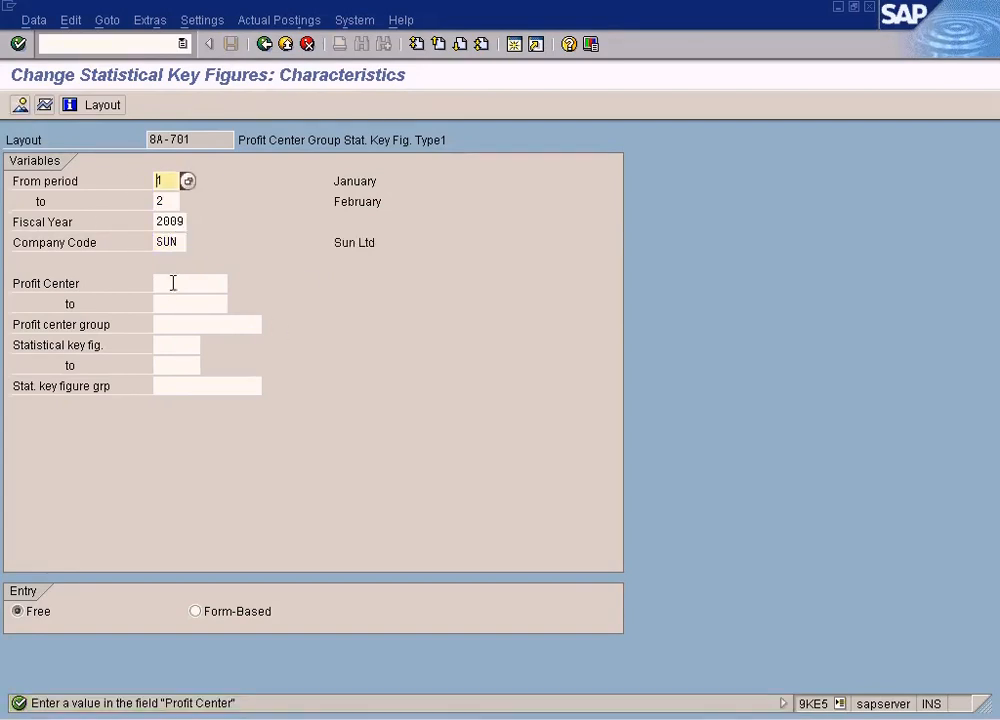
Look up the profit centers and set the selection range from BIKES to CARS.
click(200, 284)
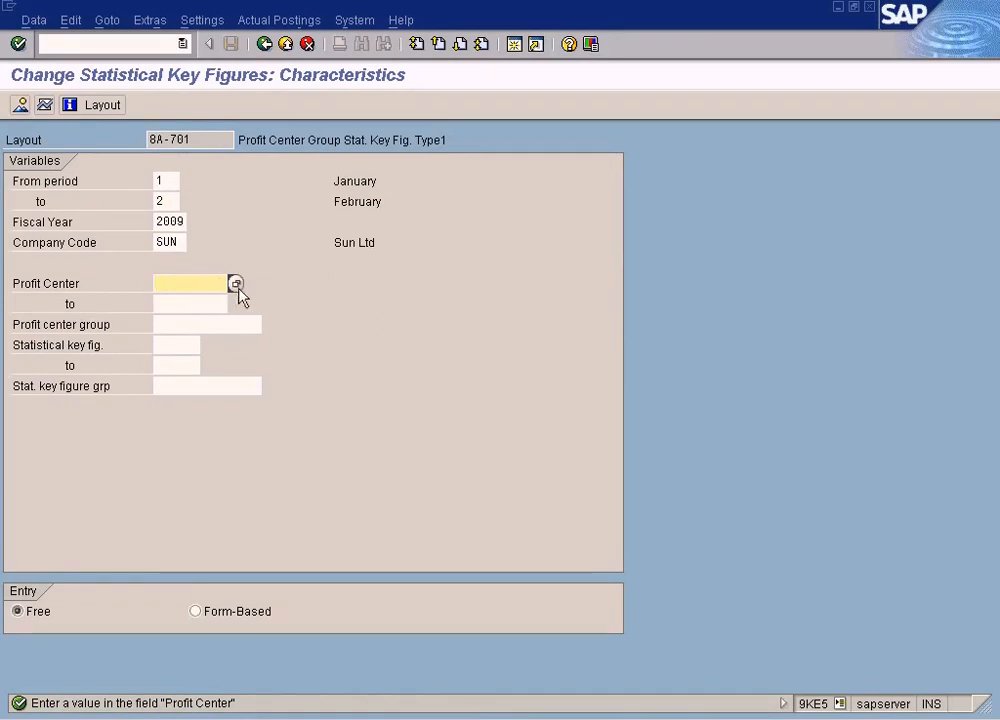
click(236, 284)
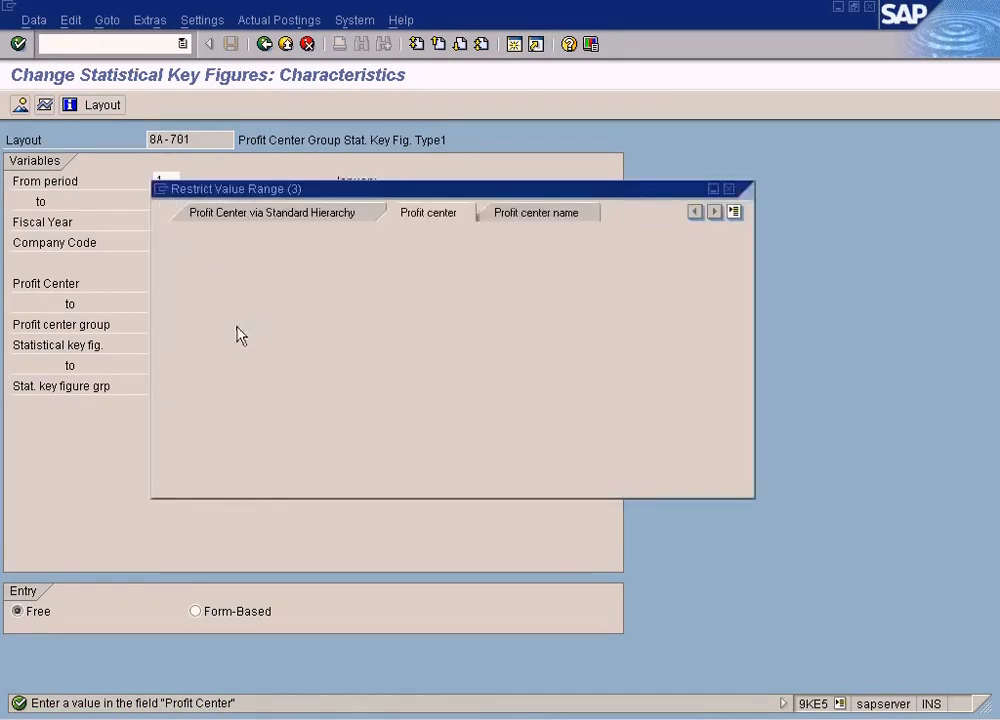
click(167, 477)
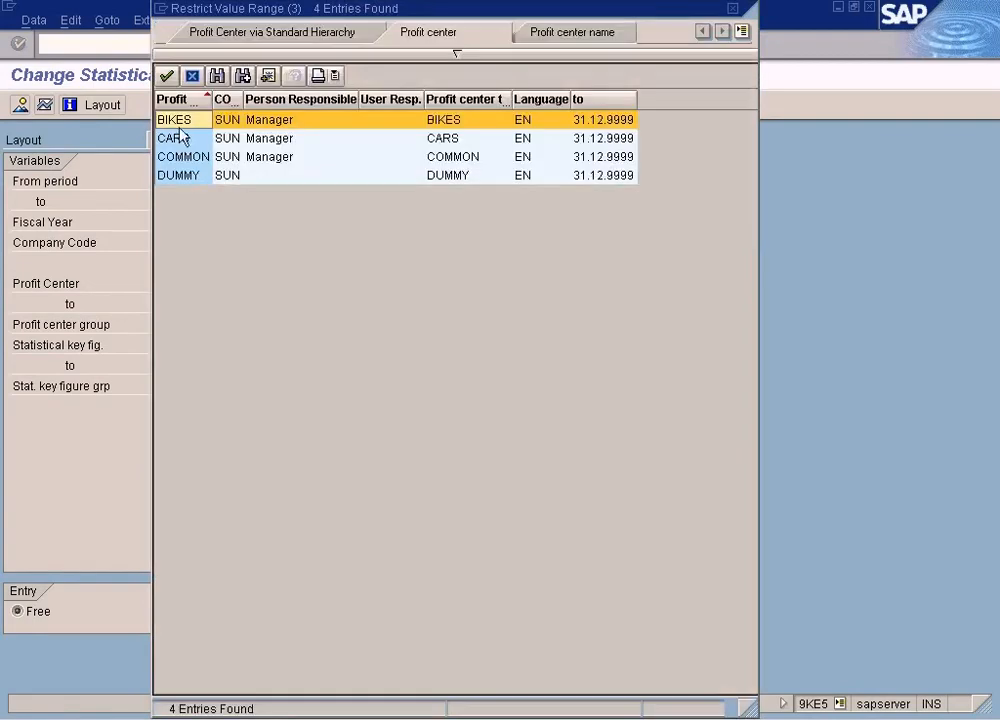
click(180, 121)
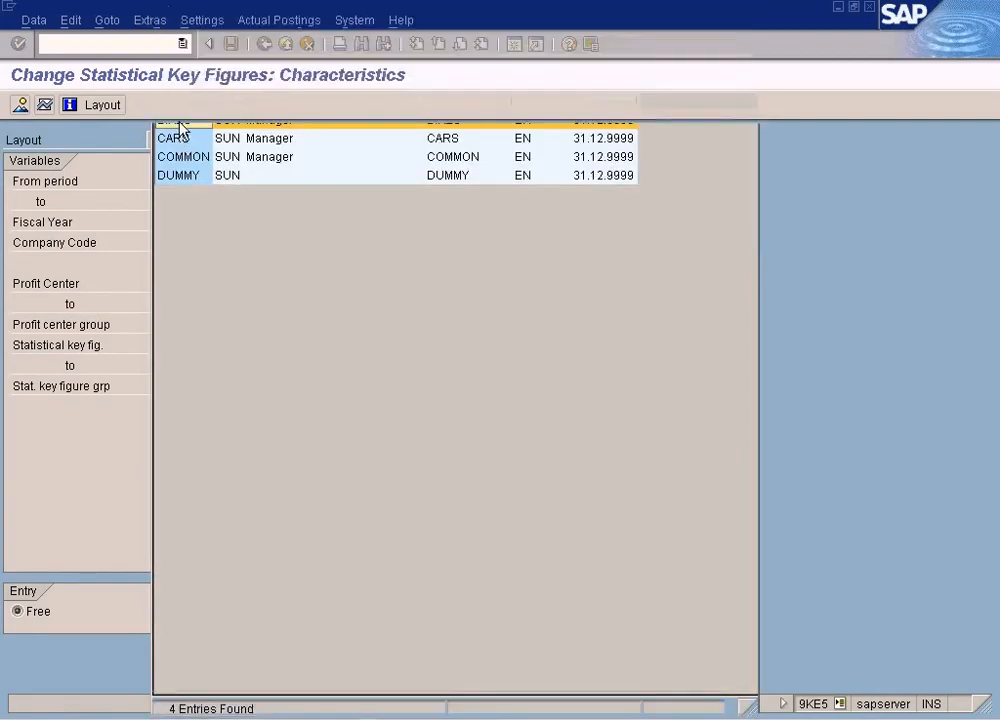
click(187, 303)
click(236, 303)
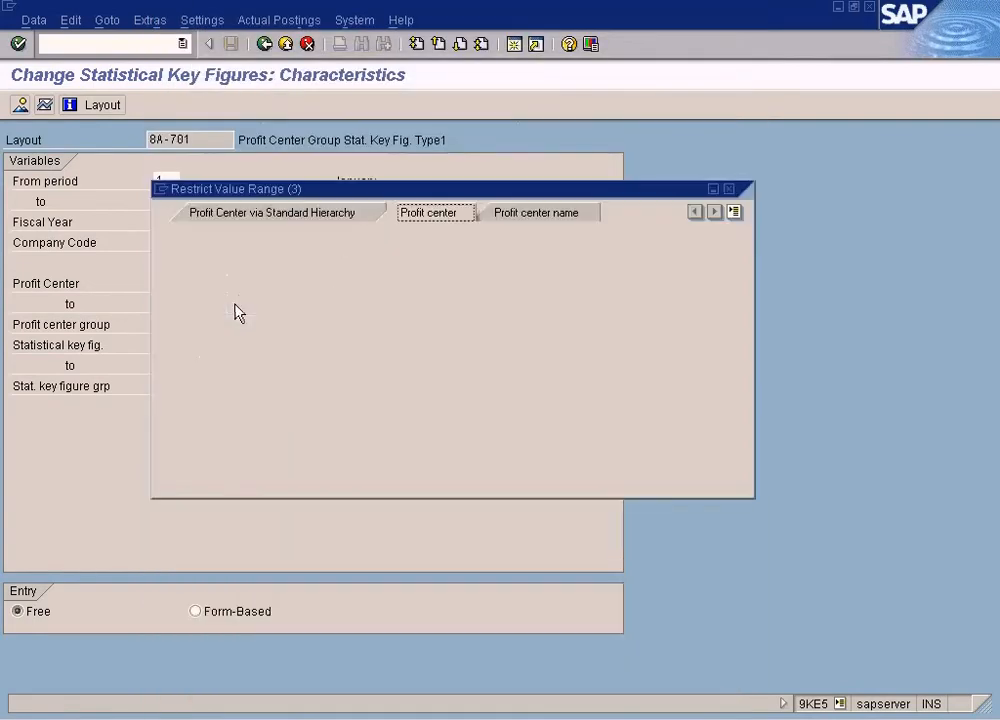
click(167, 477)
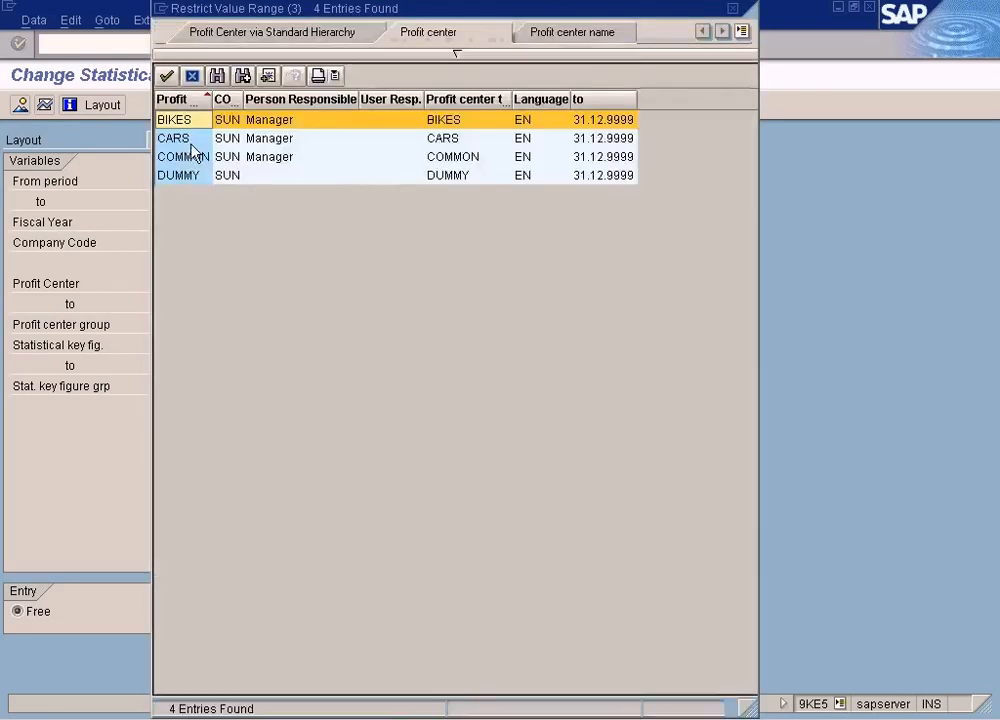
click(178, 139)
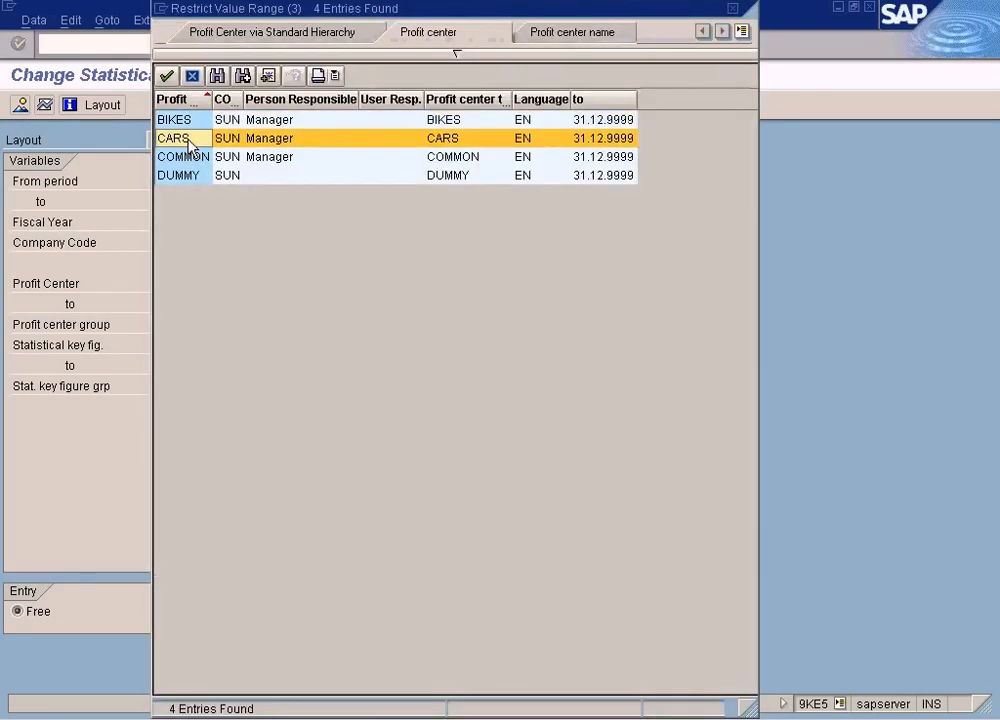
click(20, 106)
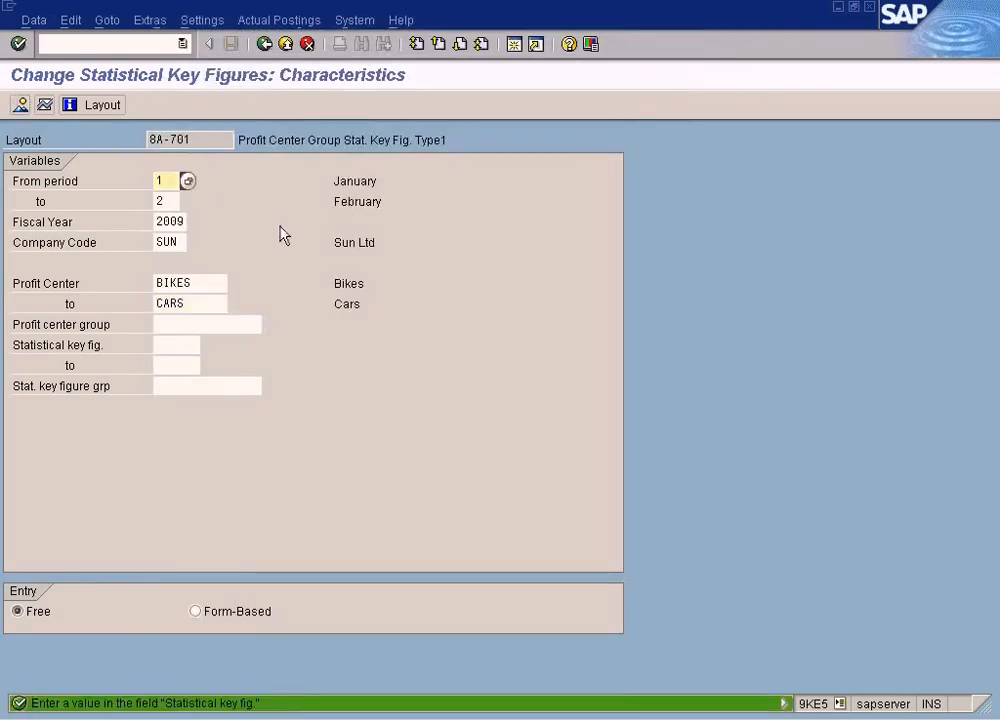
Choose the statistical key figure FLRSPA and show the cumulative values for the selected profit centers.
click(175, 346)
click(205, 346)
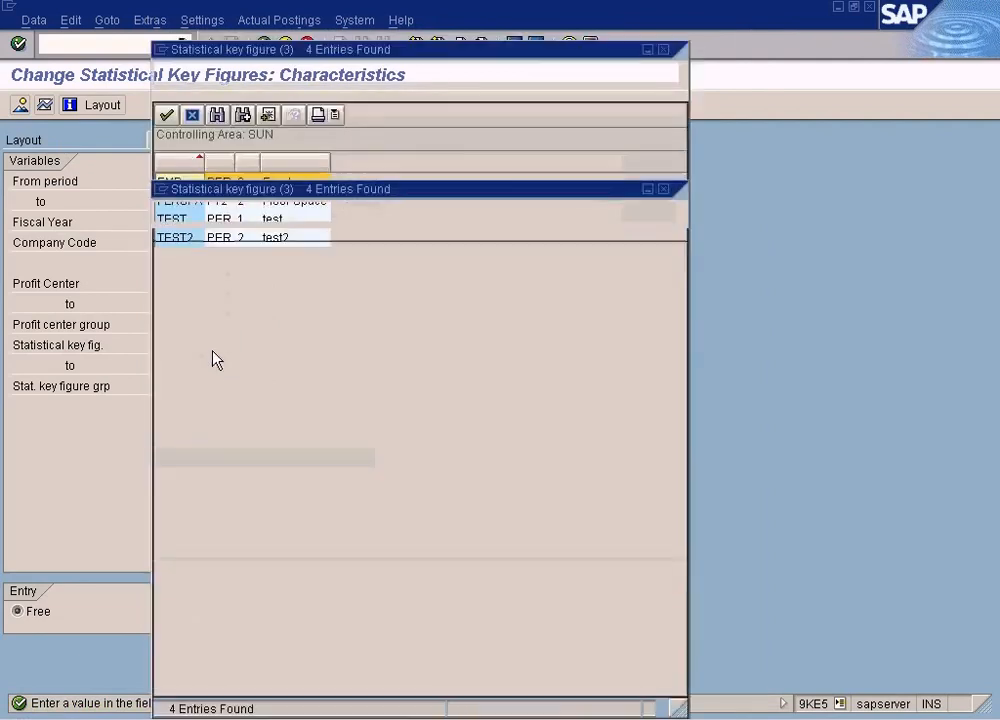
double_click(188, 203)
click(18, 105)
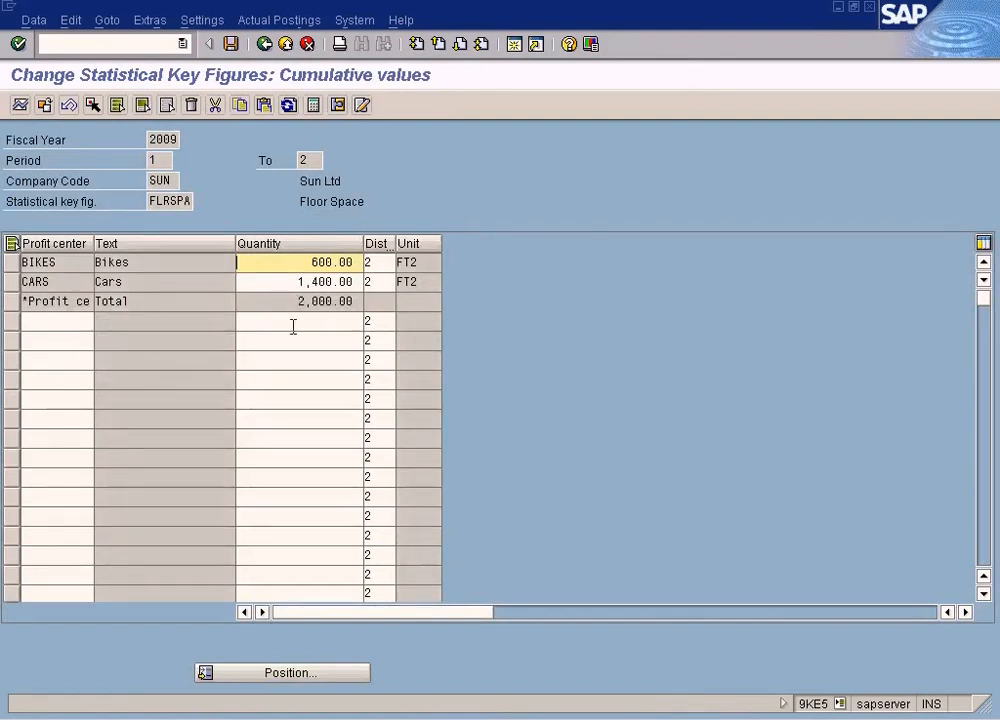
Switch to the SAP session with the initial screen of Execute Actual Assessment.
click(341, 678)
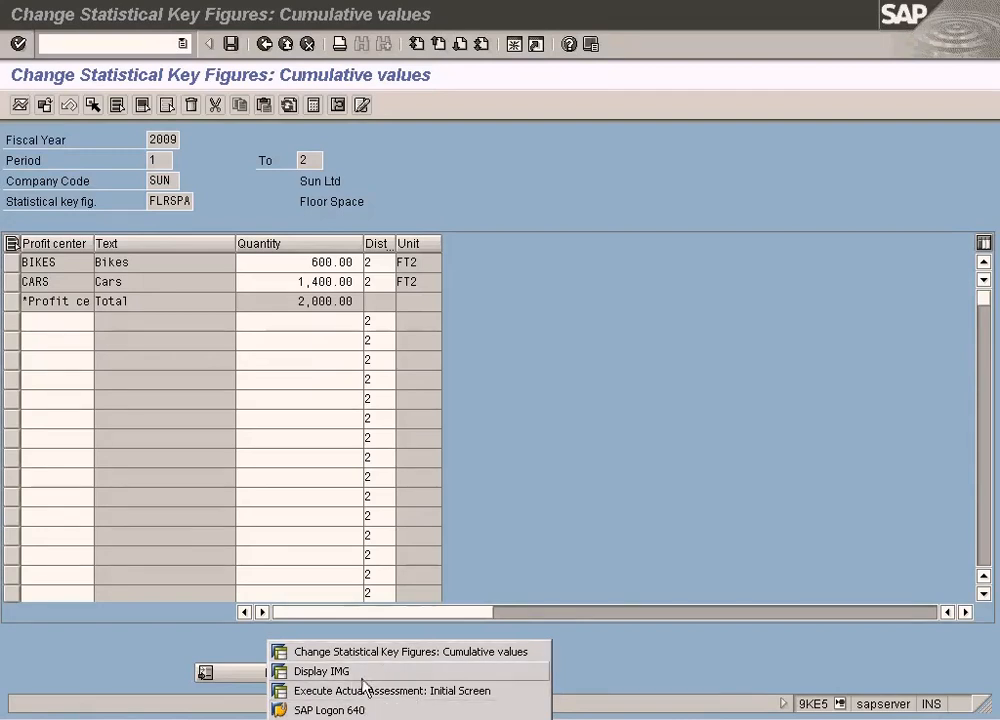
click(364, 679)
click(328, 718)
click(330, 692)
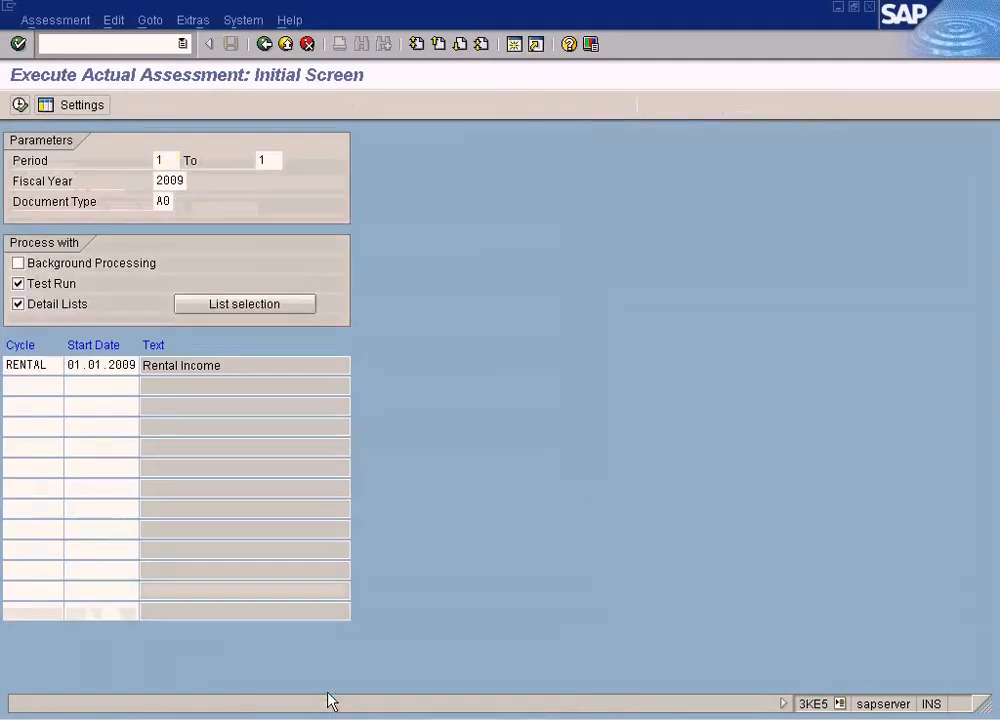
Open a new SAP session and expand Accounting, Financial Accounting and General Ledger in its menu tree.
click(514, 44)
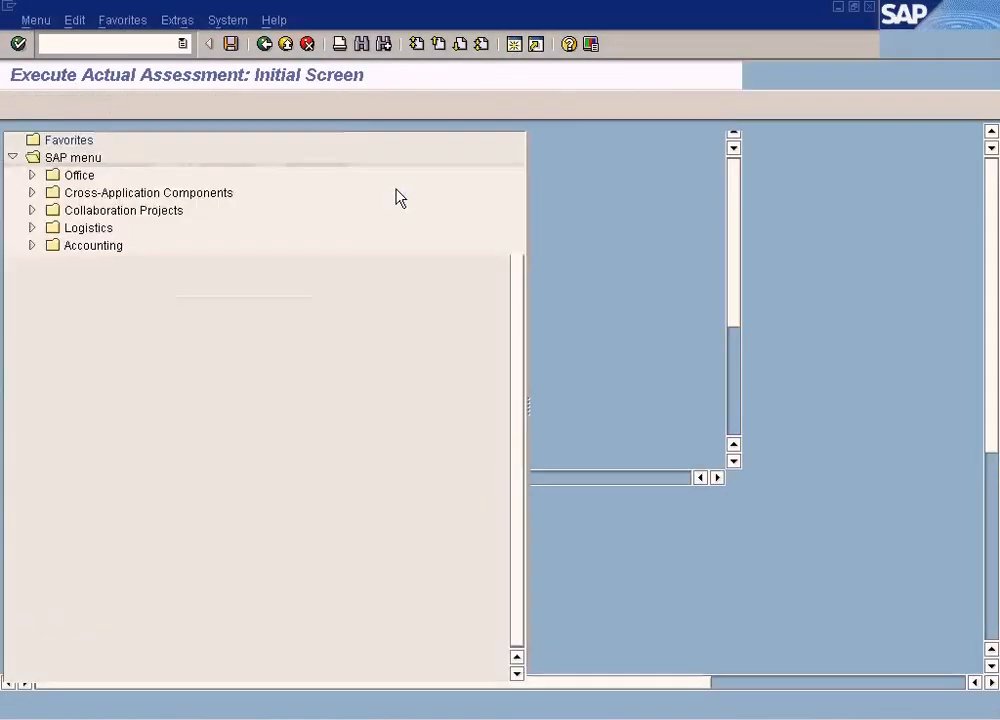
click(31, 246)
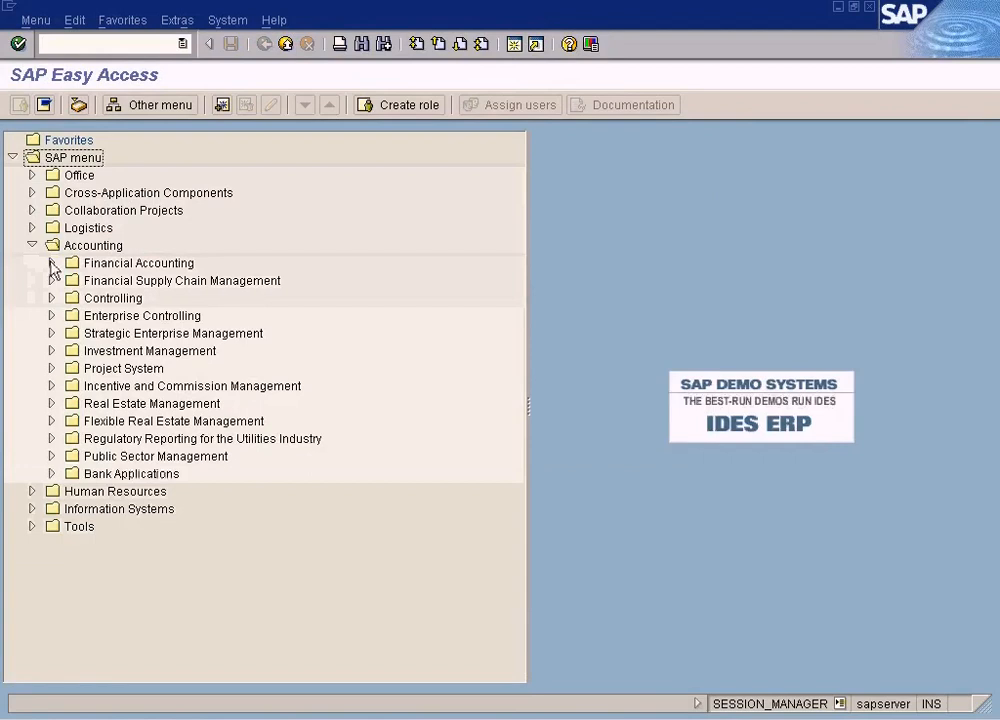
click(51, 263)
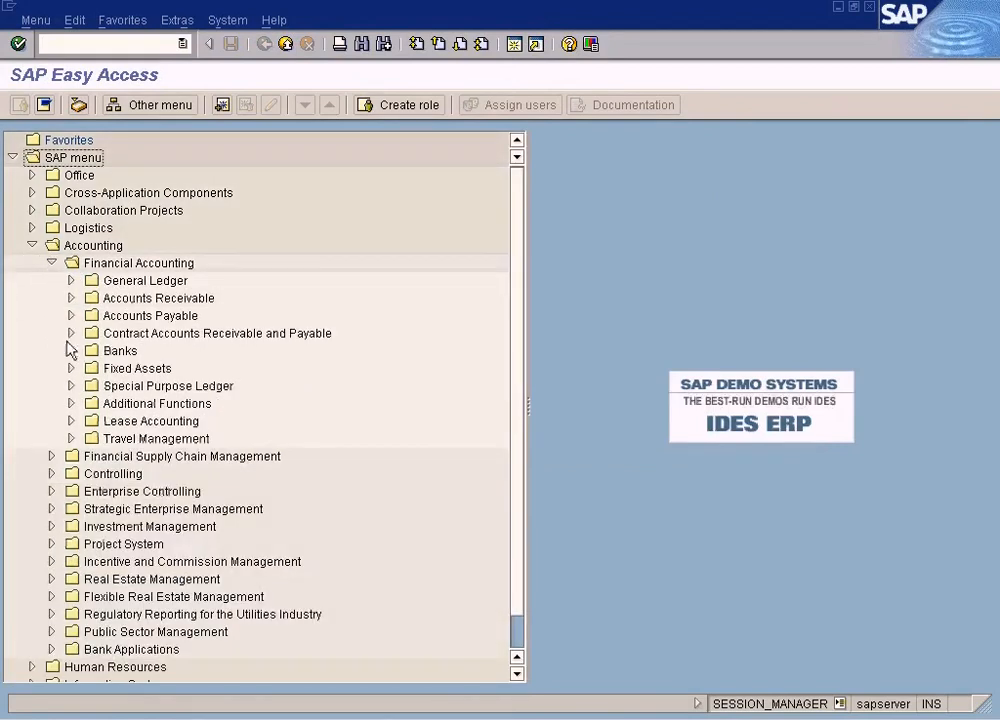
click(72, 281)
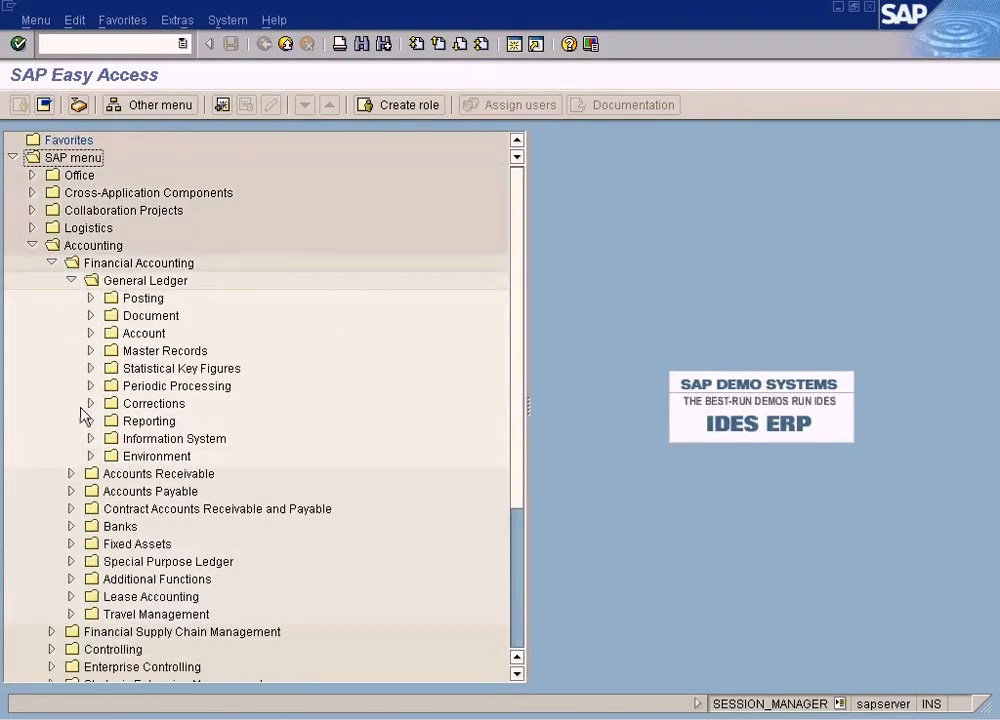
click(90, 386)
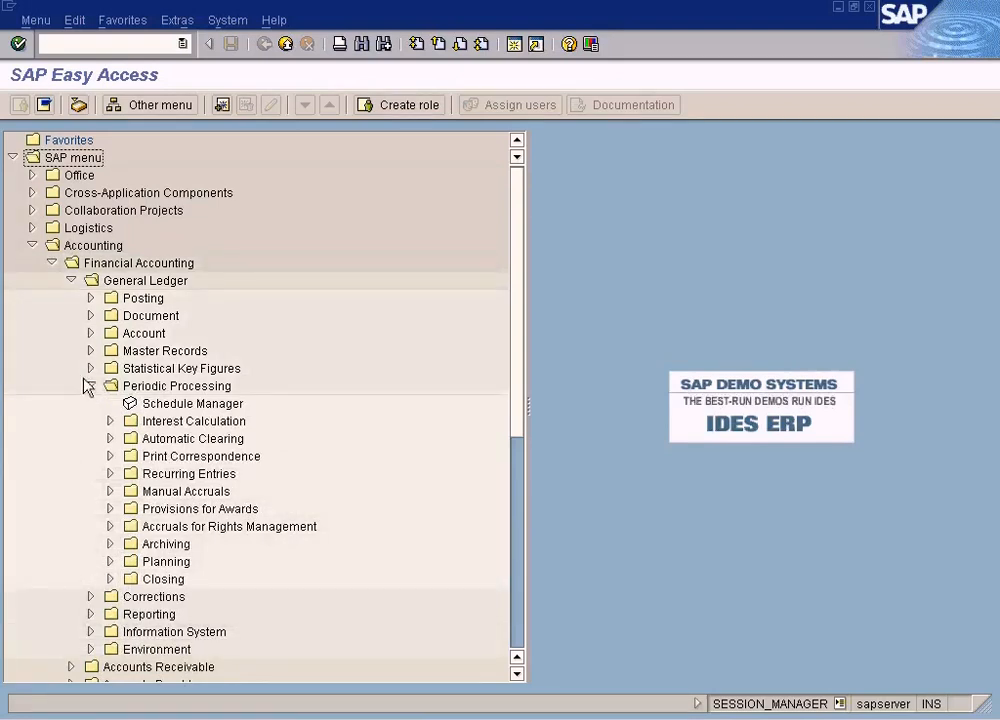
click(90, 386)
click(91, 298)
click(91, 298)
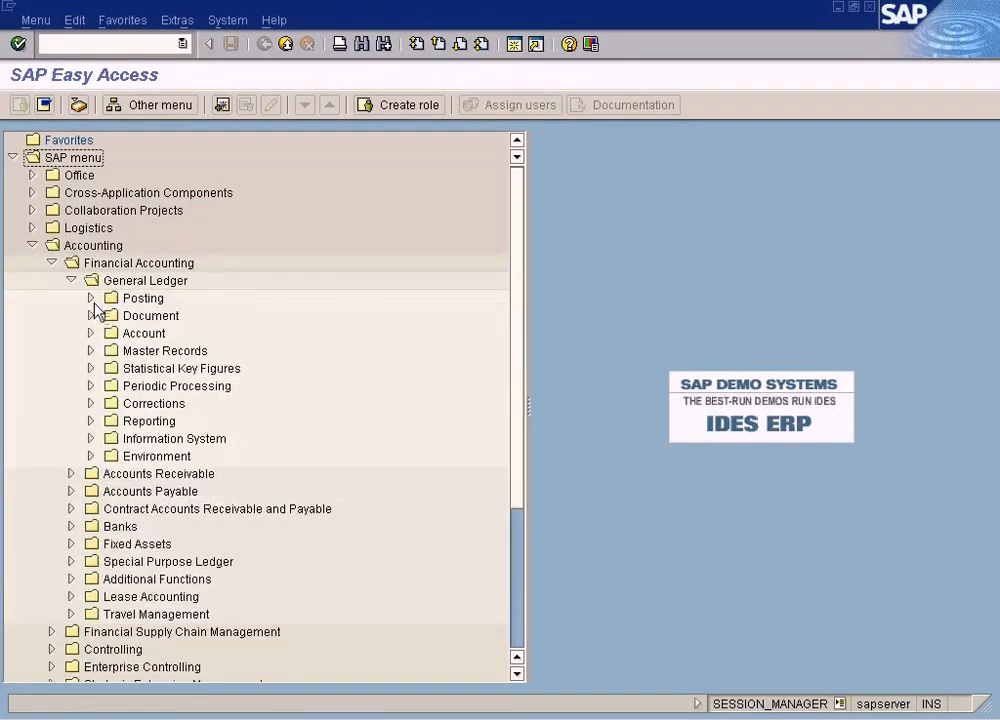
Display statistical key figure document 11 from the General Ledger's Statistical Key Figures folder and bring its quantities into view.
click(90, 368)
click(178, 440)
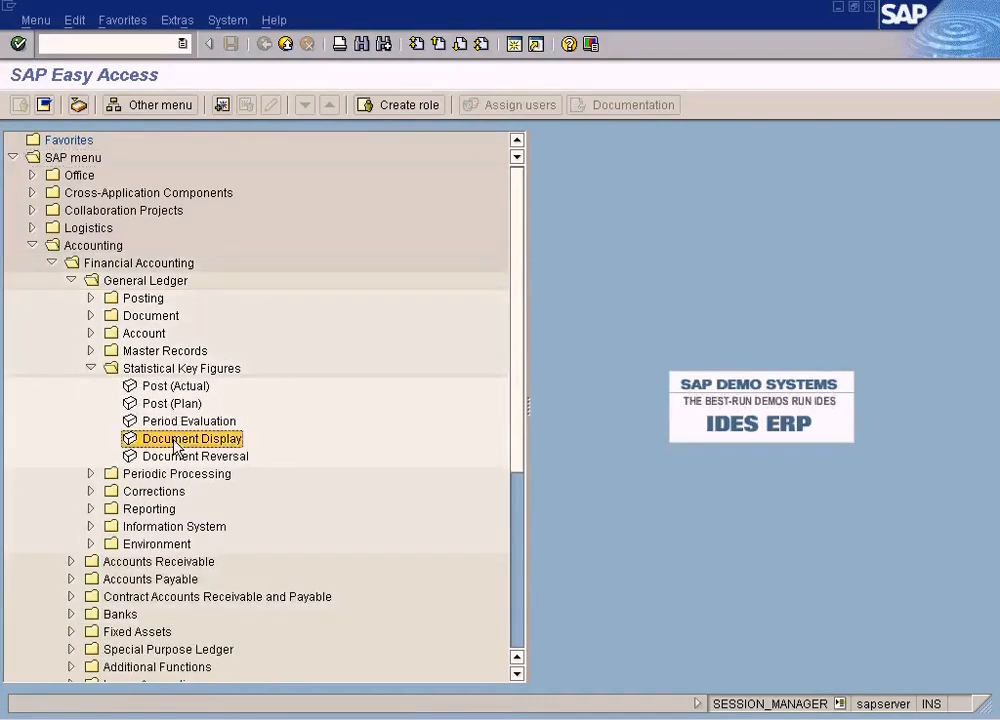
double_click(176, 440)
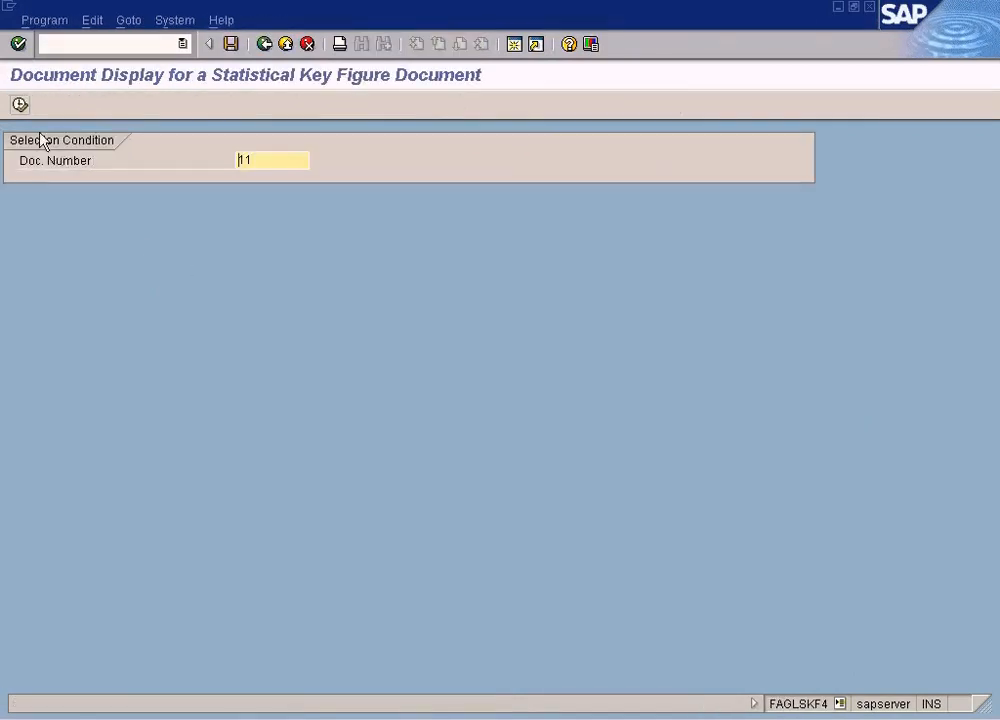
click(20, 104)
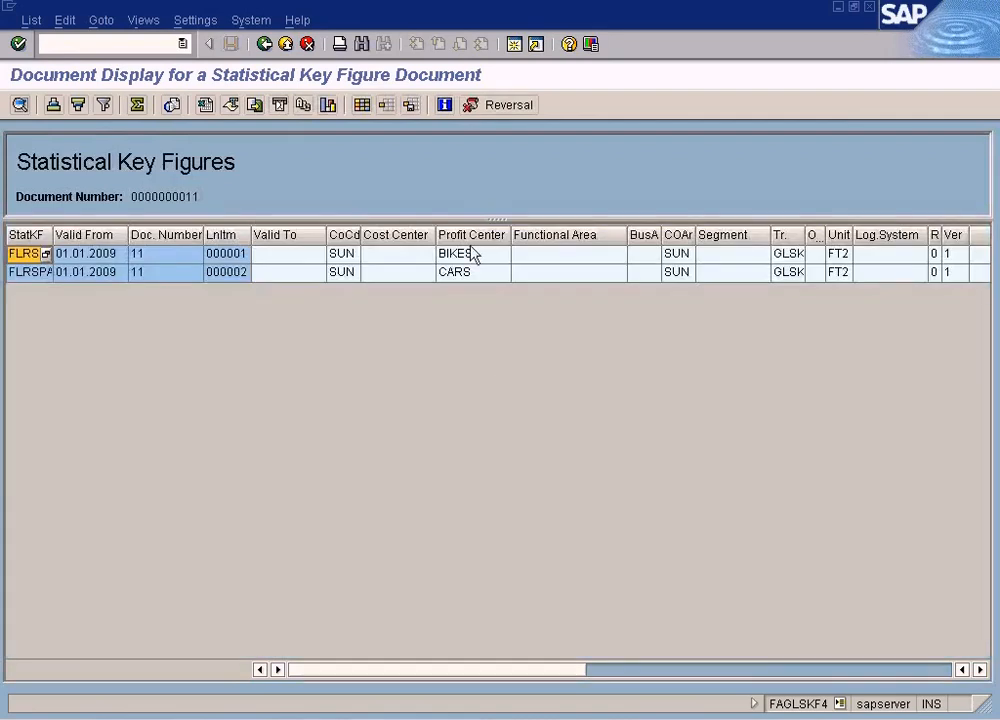
click(926, 670)
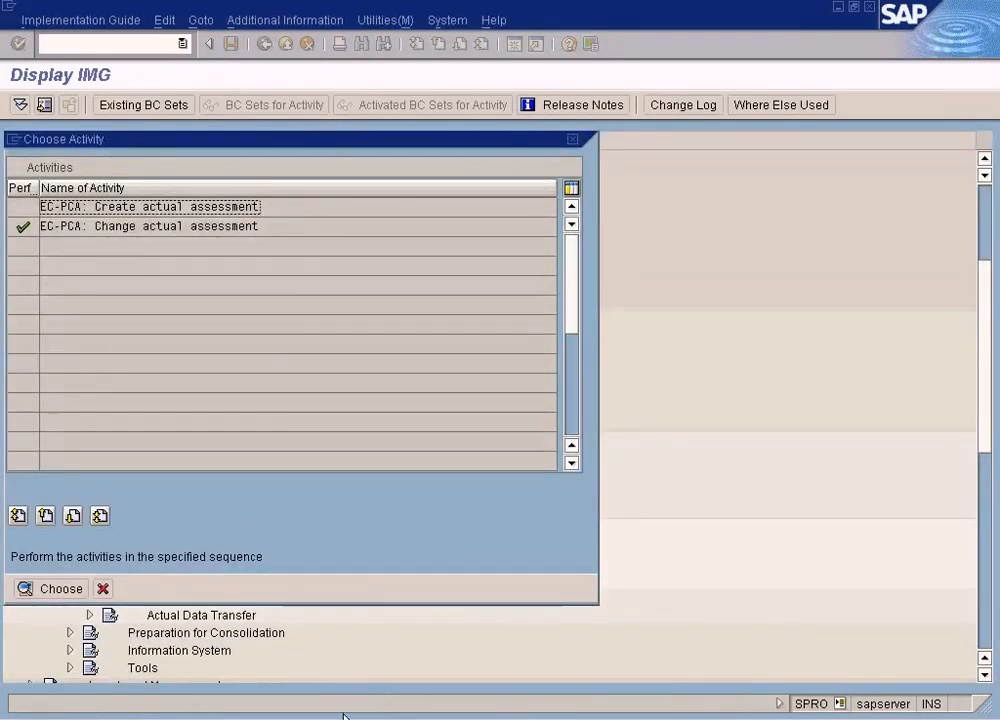
click(344, 716)
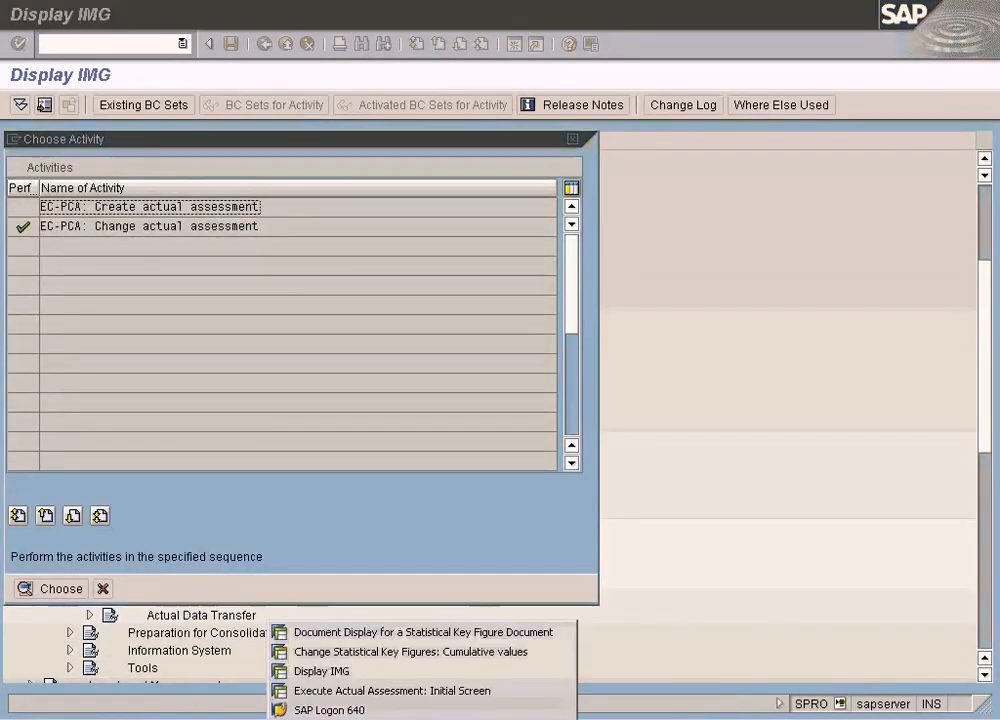
click(371, 631)
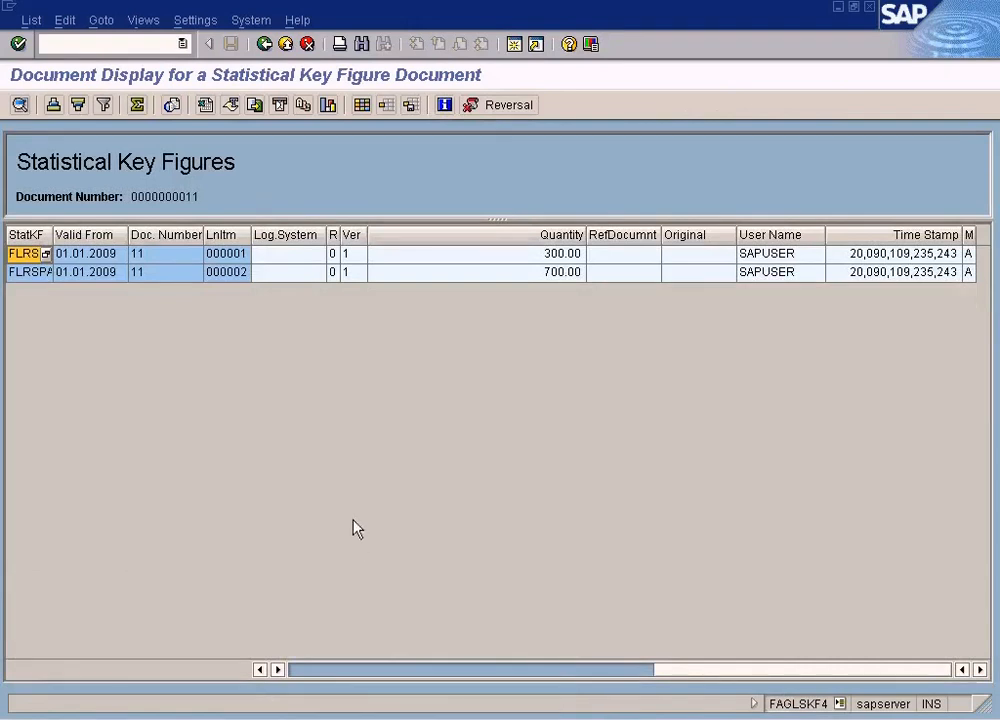
Compare the cumulative FLRSPA quantities and distribution keys for BIKES and CARS with the quantities in statistical key figure document 11.
click(345, 716)
click(364, 653)
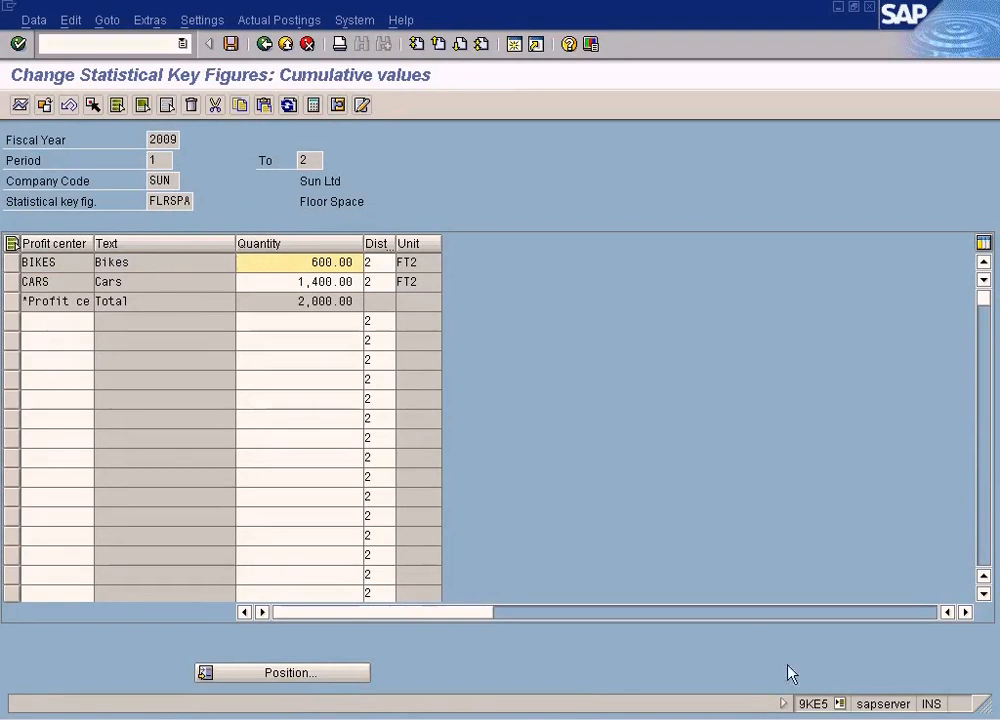
double_click(319, 264)
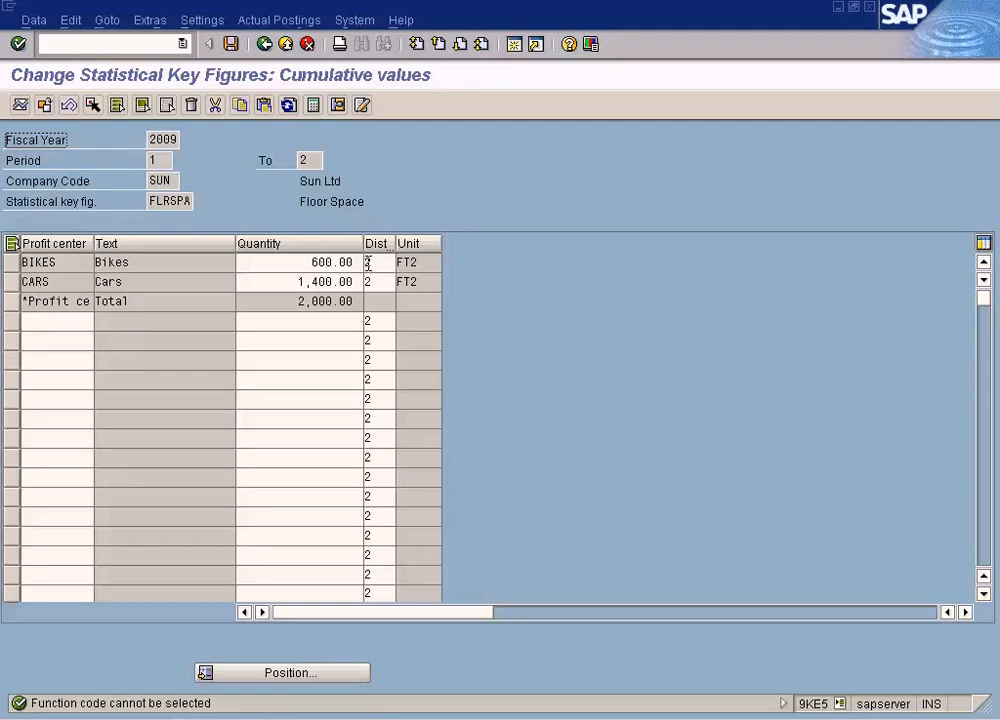
click(367, 263)
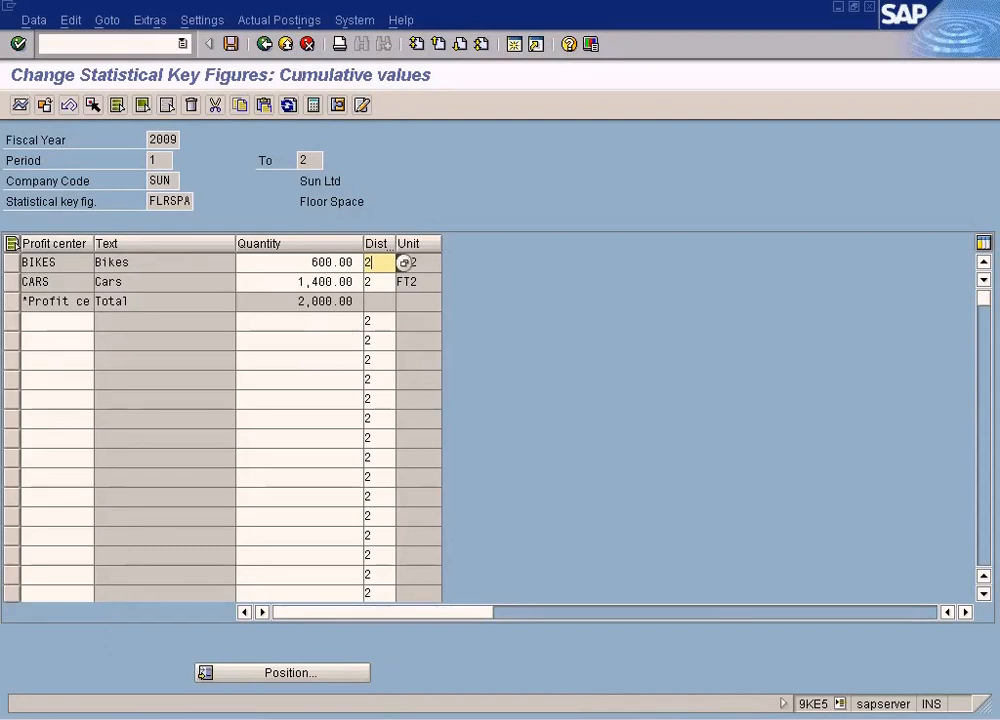
click(418, 719)
click(419, 640)
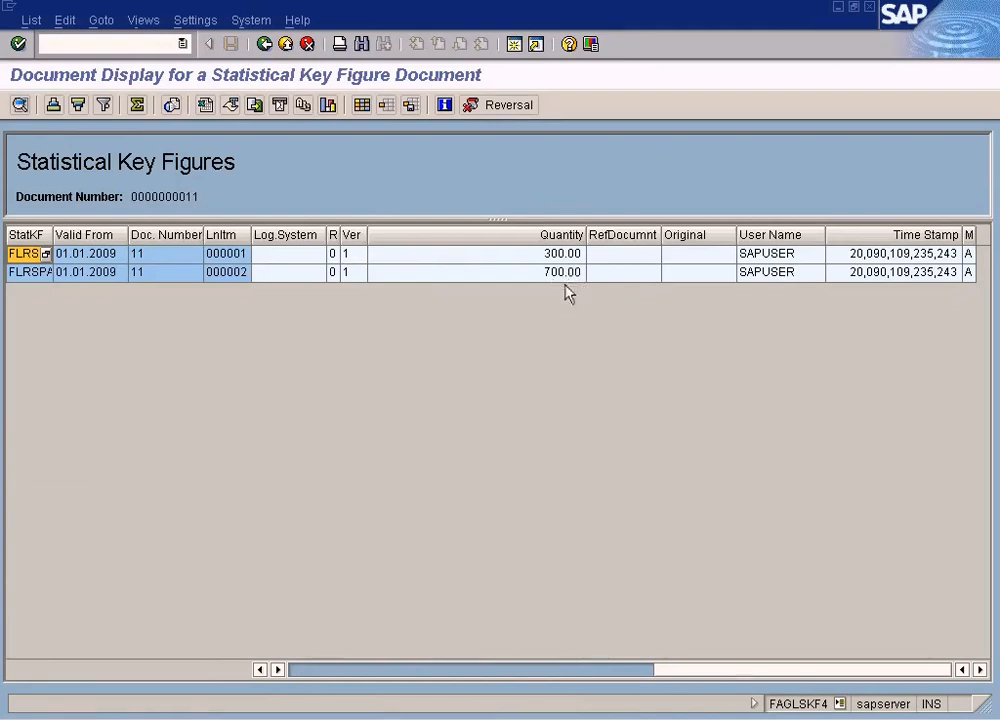
key(alt+Tab)
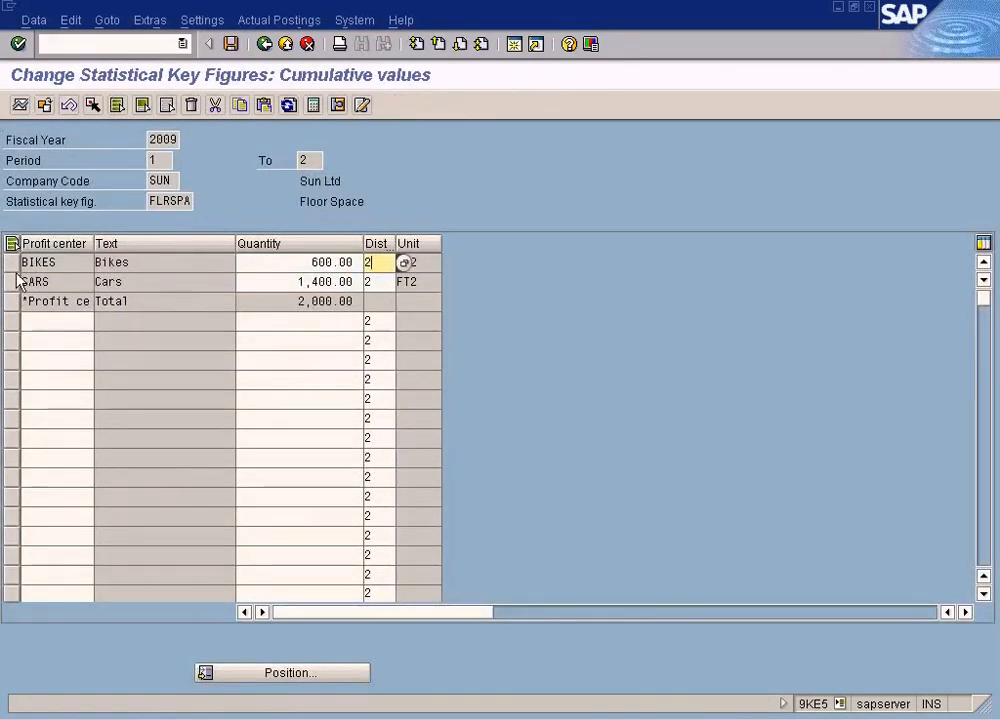
Show the FLRSPA period values for profit center BIKES and for CARS, returning to the cumulative values after each.
click(13, 262)
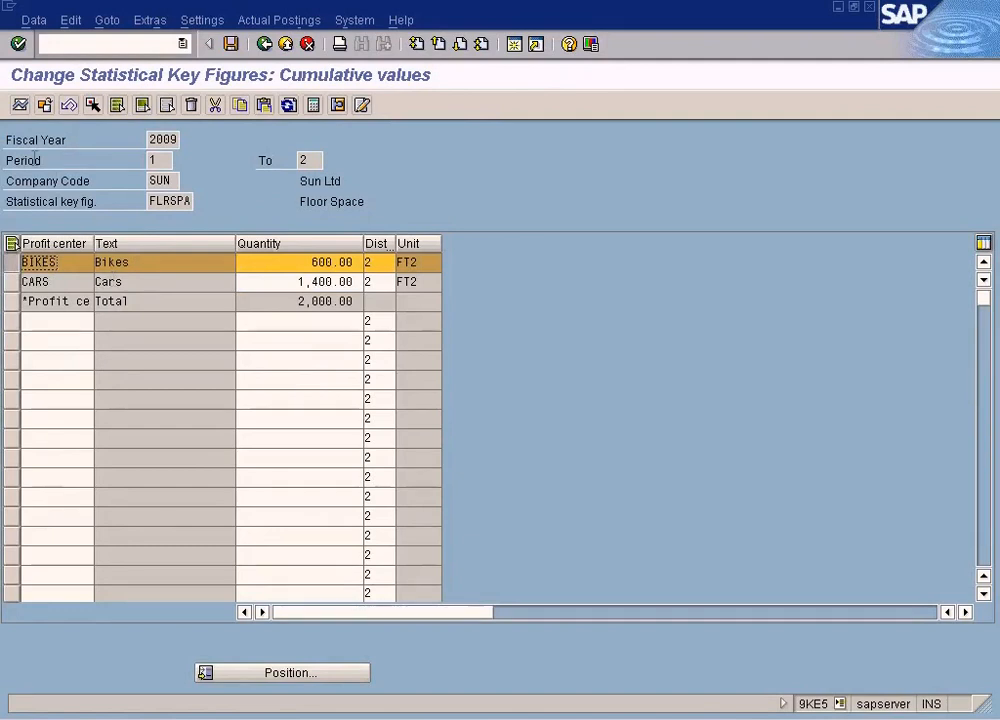
click(20, 105)
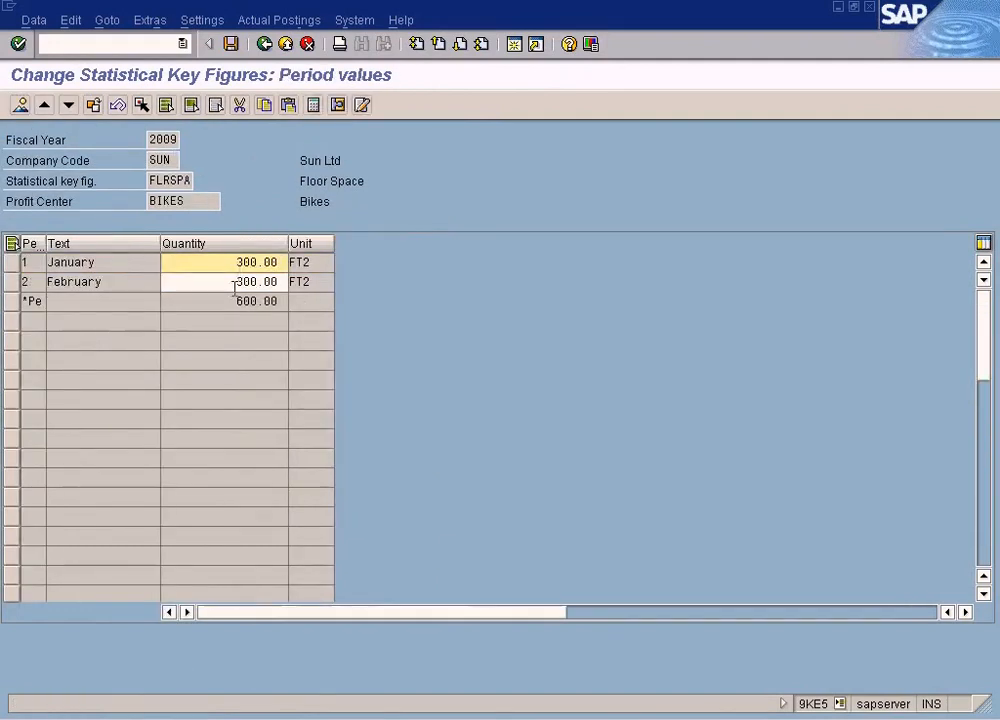
click(264, 44)
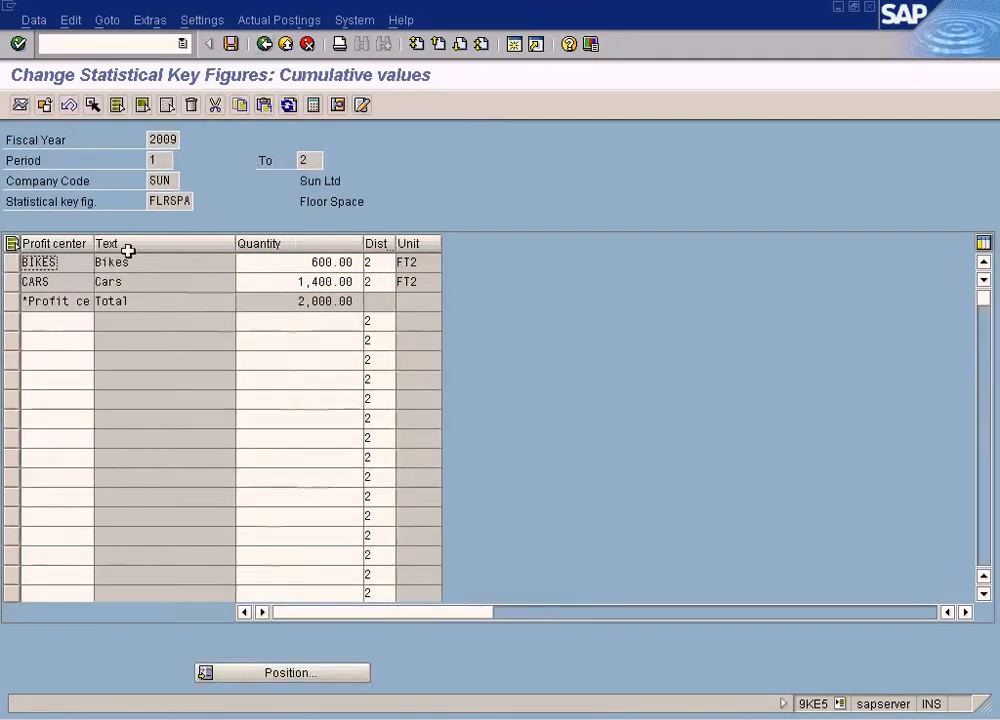
click(13, 281)
click(20, 105)
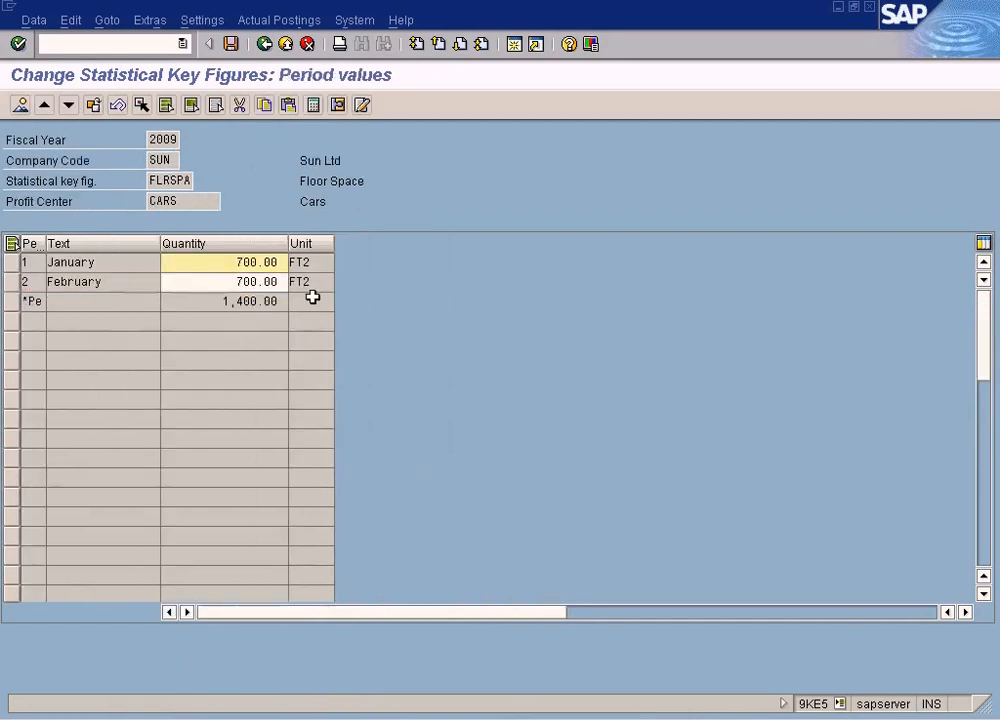
click(264, 44)
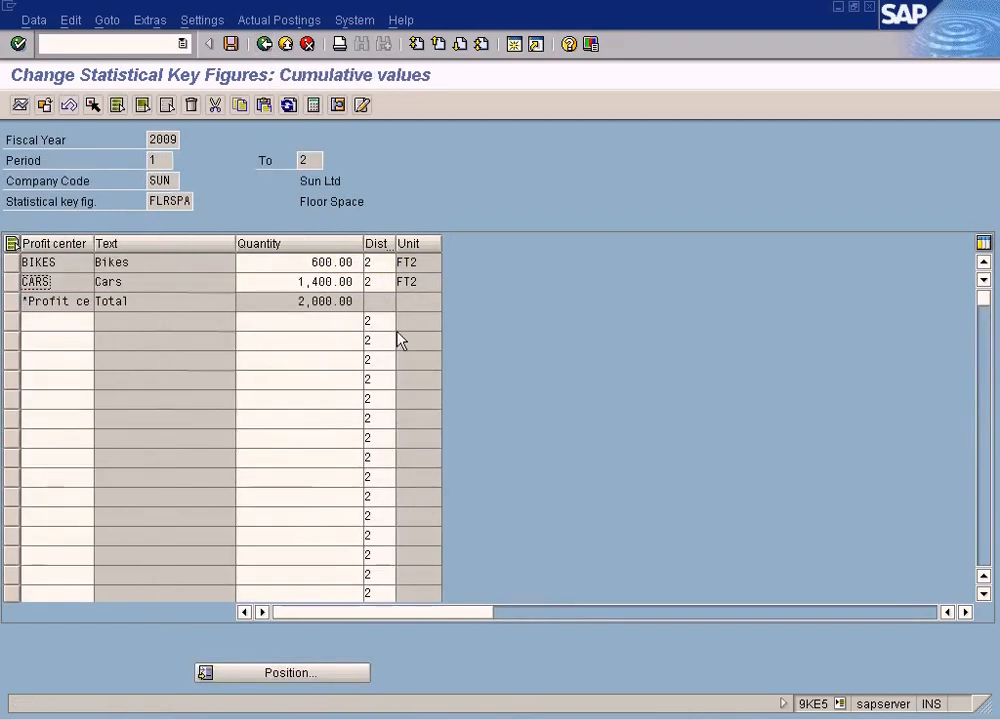
Leave the document display session's list and reverse statistical key figure document 11 with Document Reversal.
key(ctrl+s)
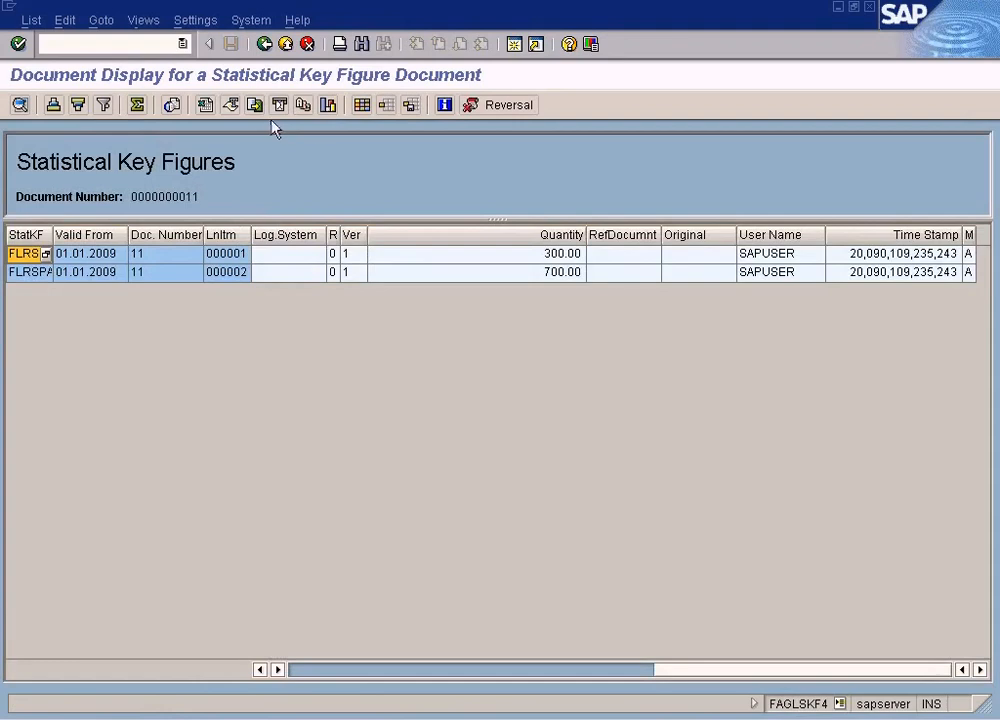
click(264, 44)
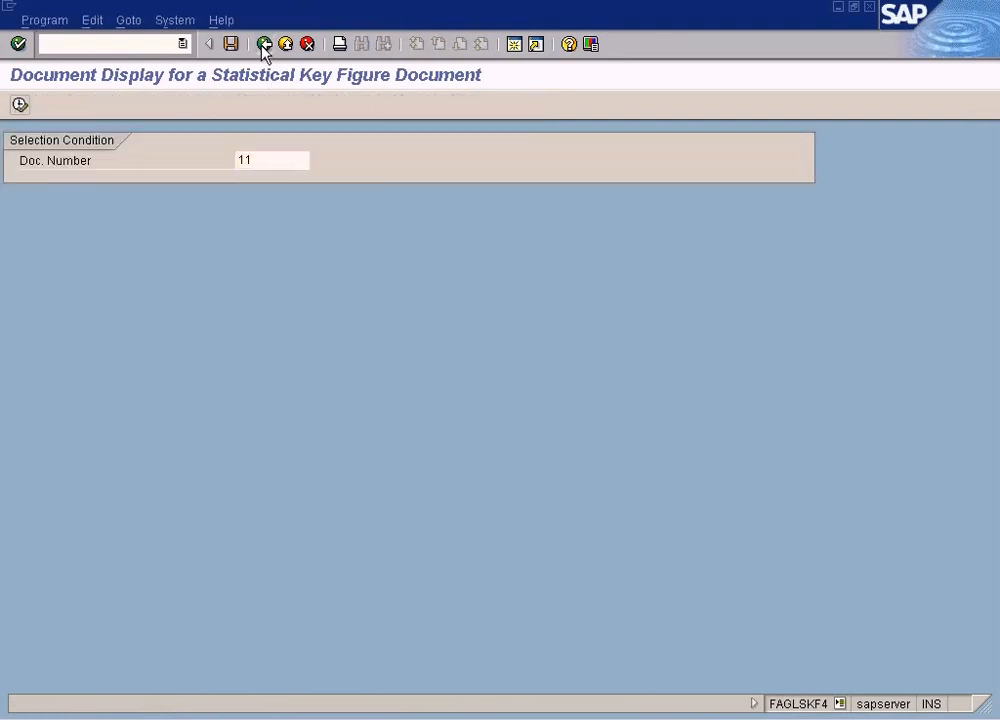
click(264, 44)
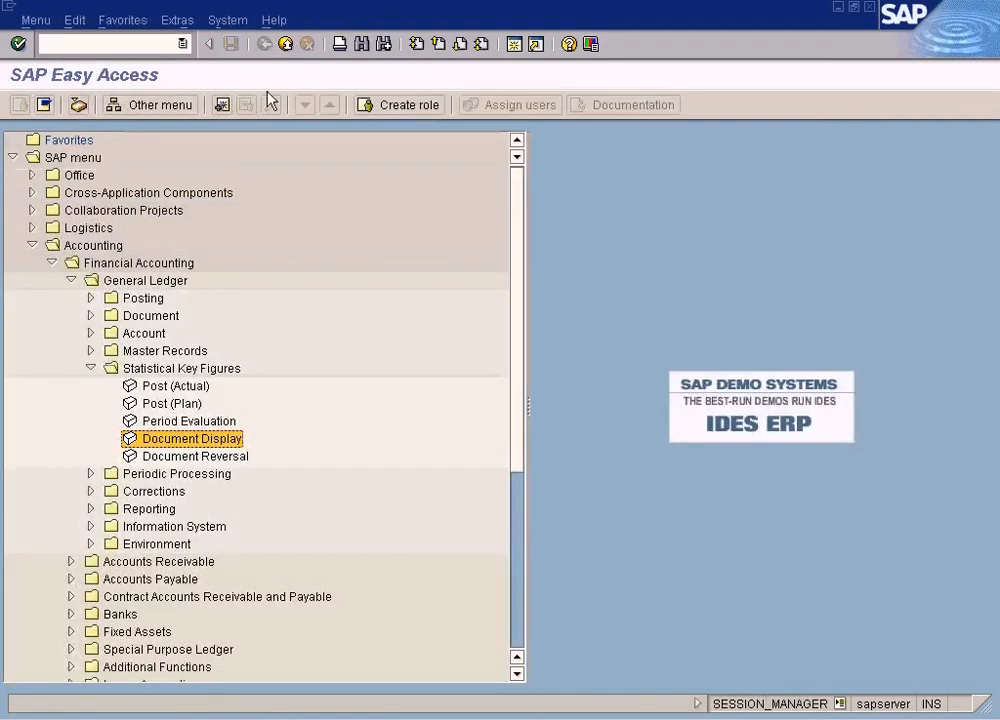
double_click(201, 456)
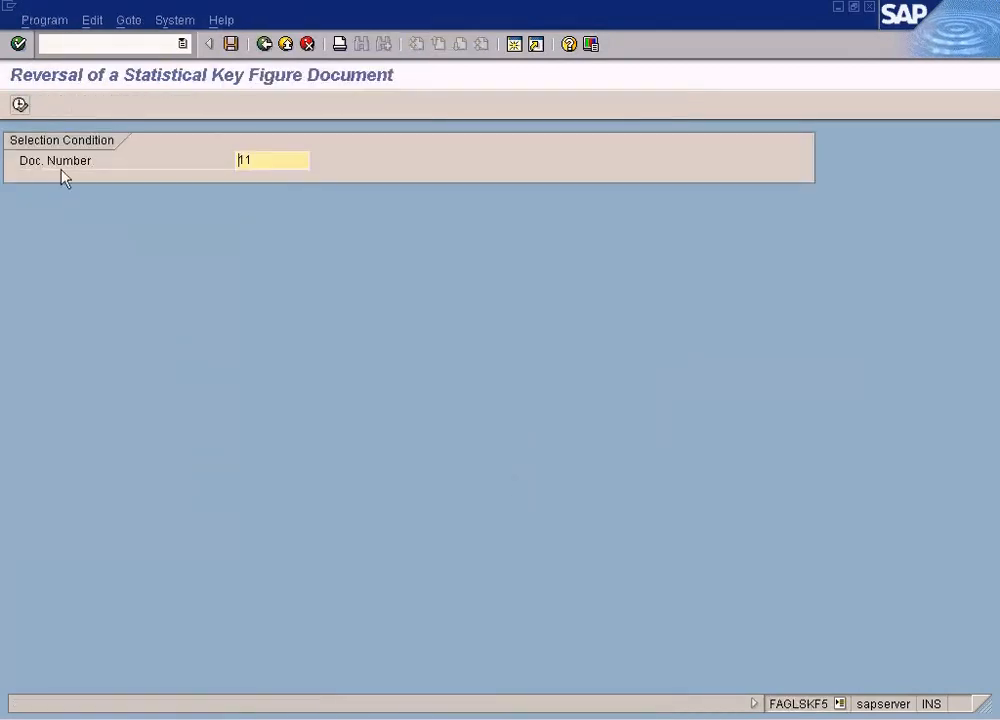
click(21, 106)
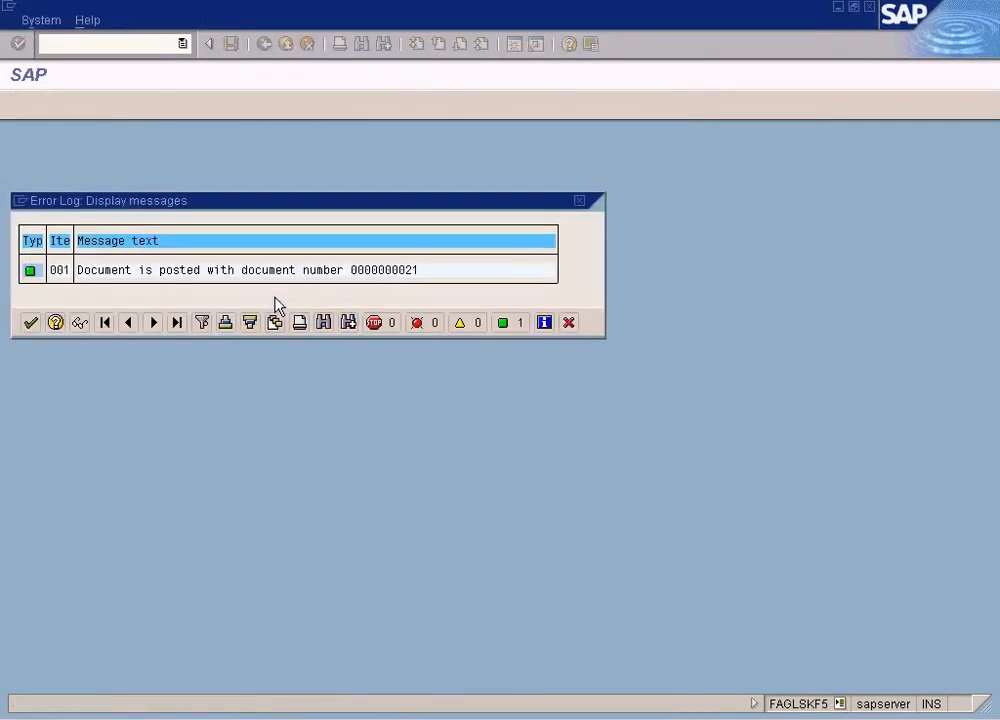
click(31, 322)
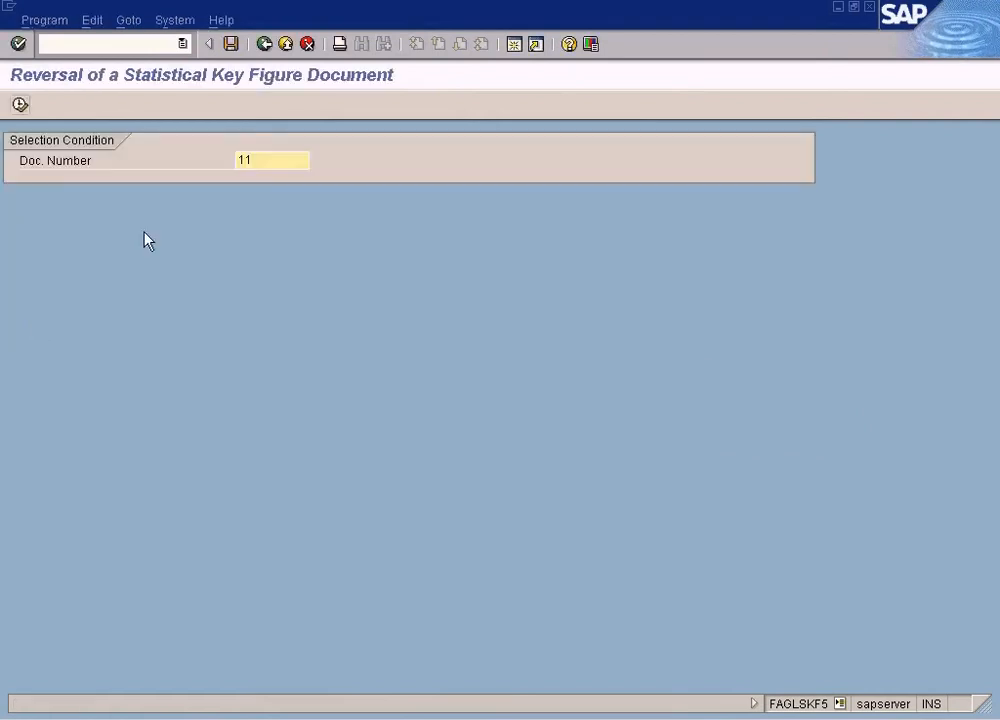
Display statistical key figure document 21 and check its quantities and original document reference.
click(265, 44)
click(205, 444)
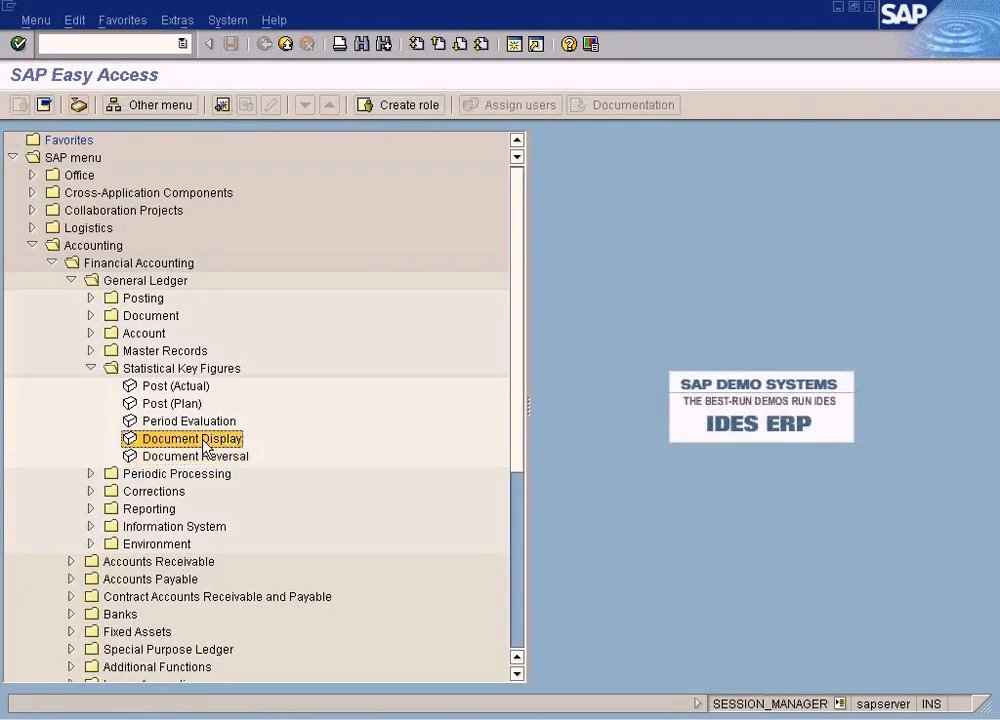
double_click(205, 444)
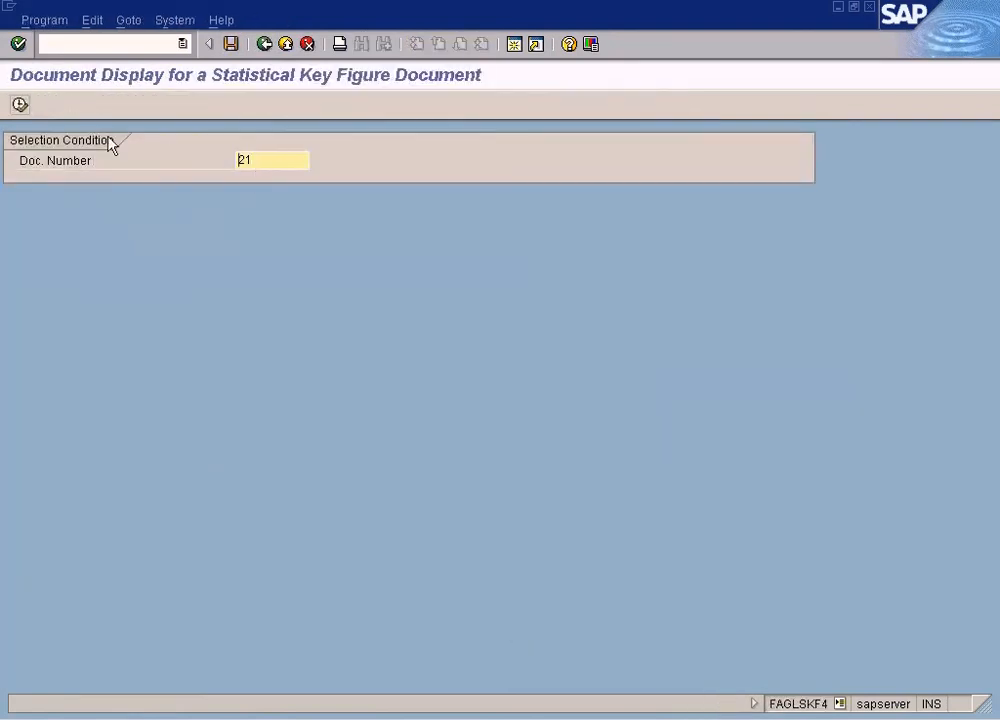
click(20, 104)
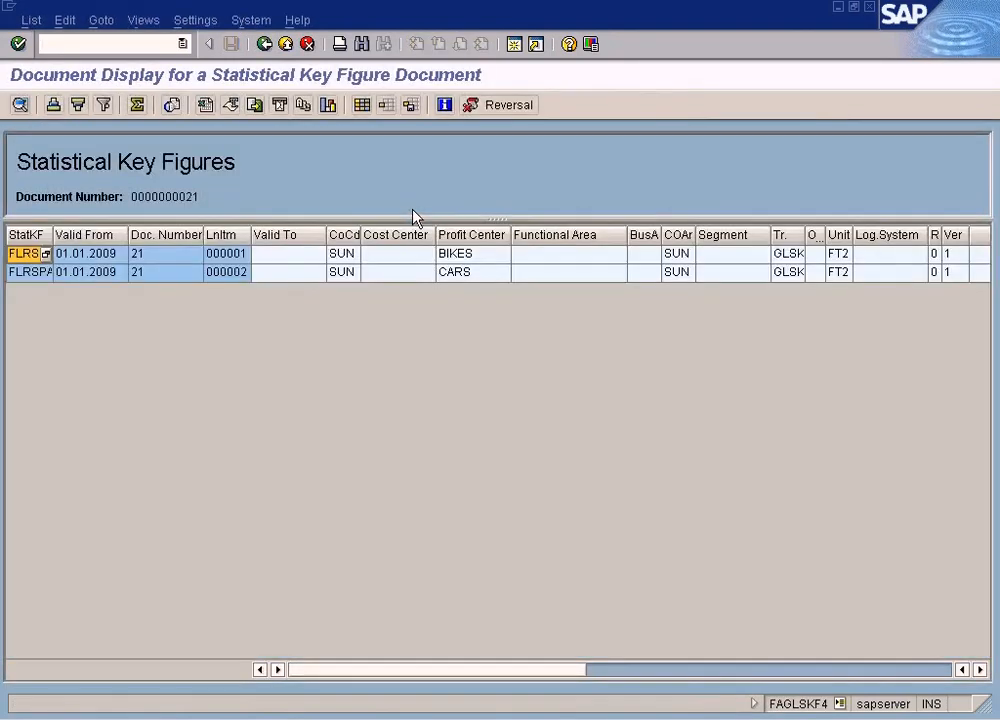
click(826, 670)
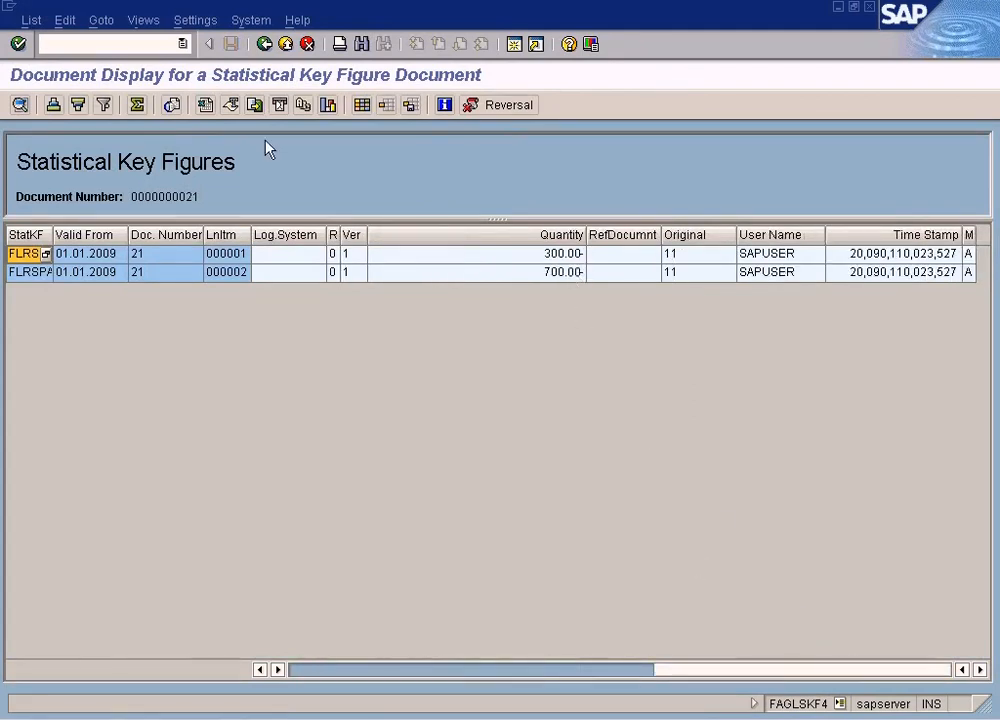
Return to the document selection, display document 11 and check its quantities and reference columns.
click(265, 46)
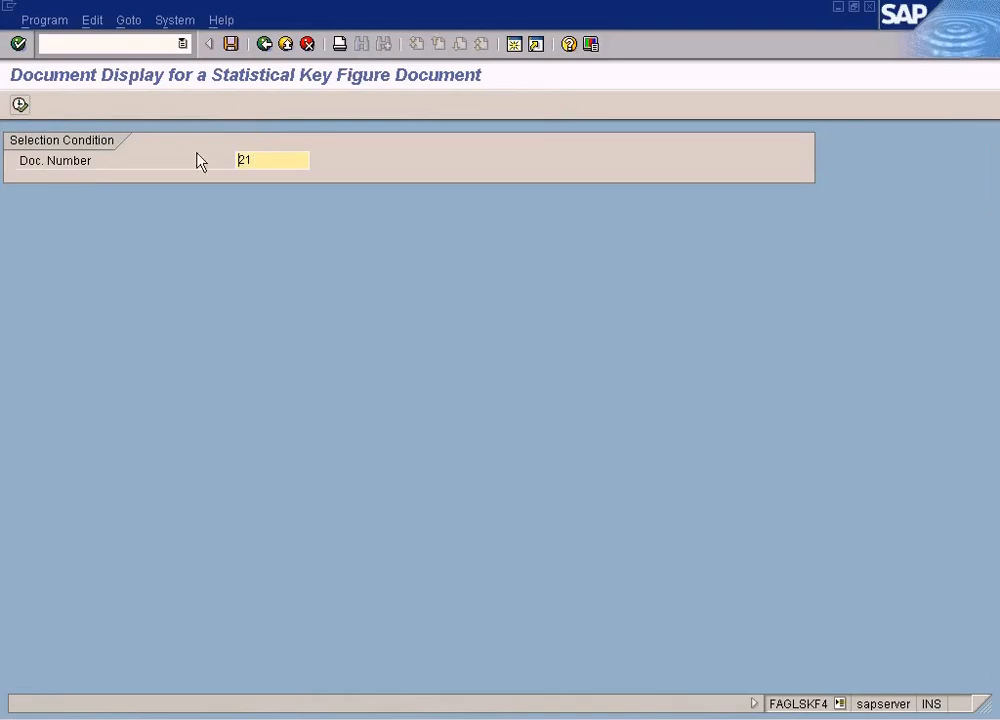
text(11)
click(19, 105)
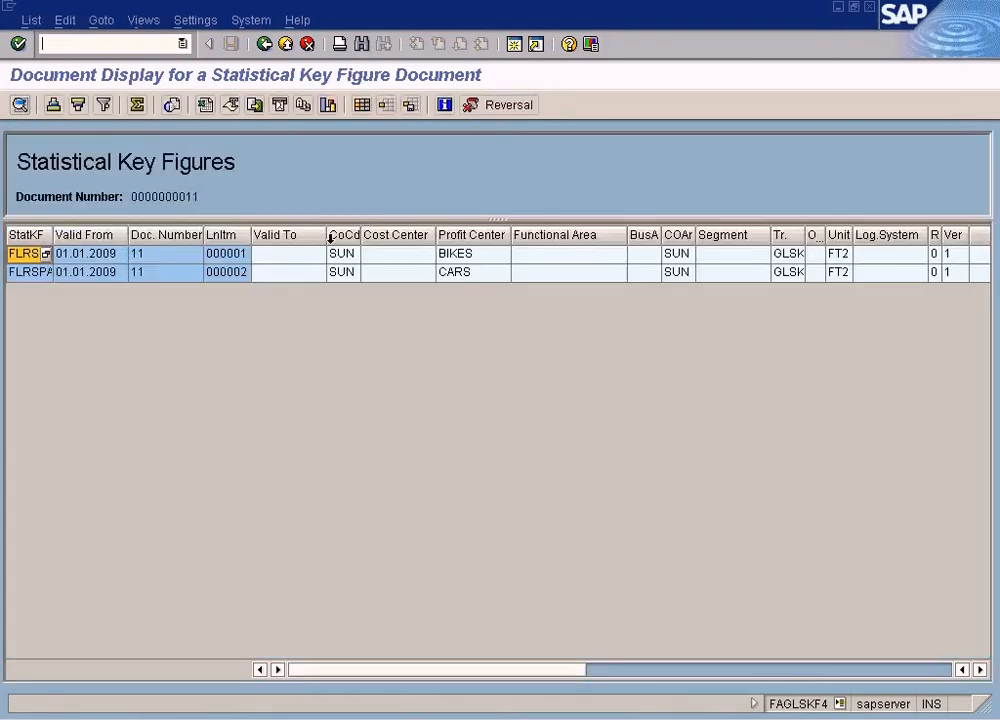
click(778, 668)
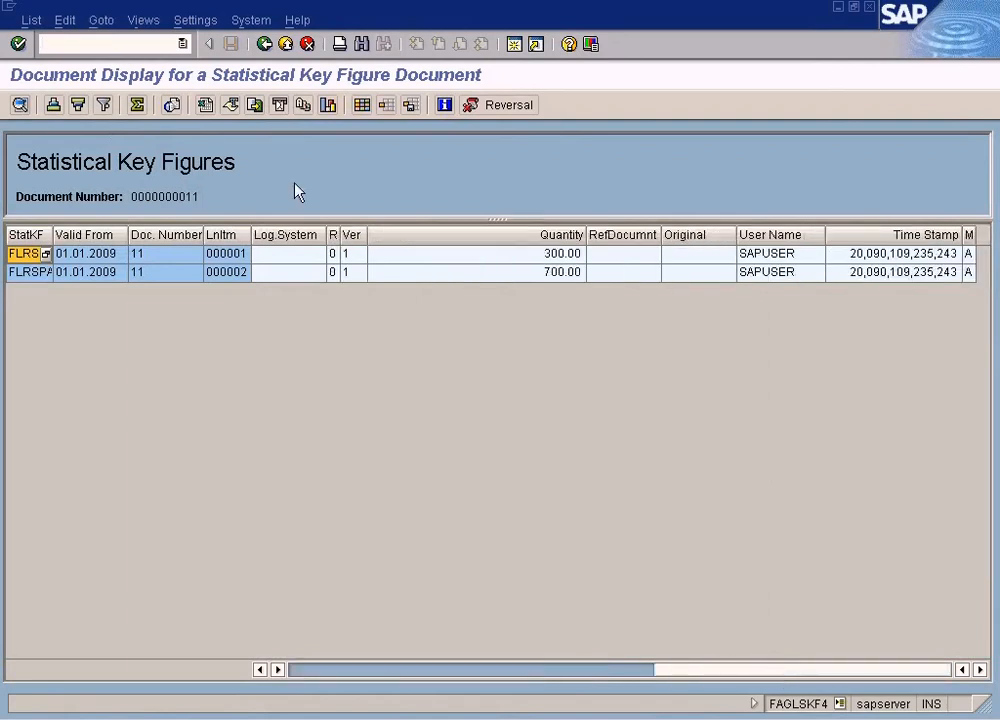
click(266, 46)
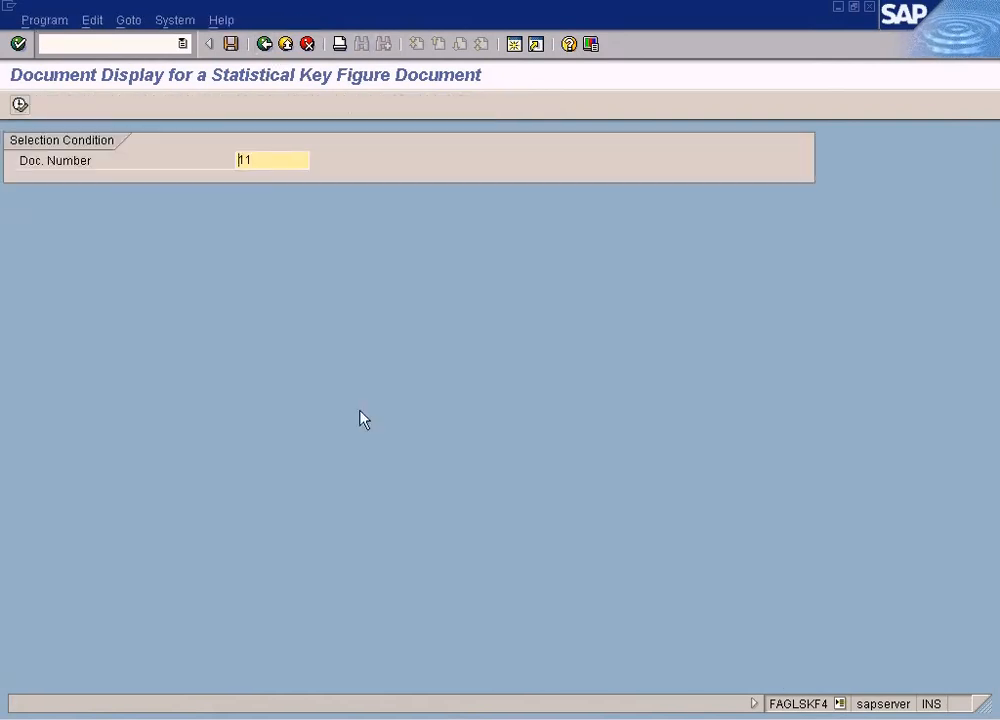
In the Execute Actual Assessment session, test-run the RENTAL cycle for period 1 of 2009 and show its receiver list.
click(353, 715)
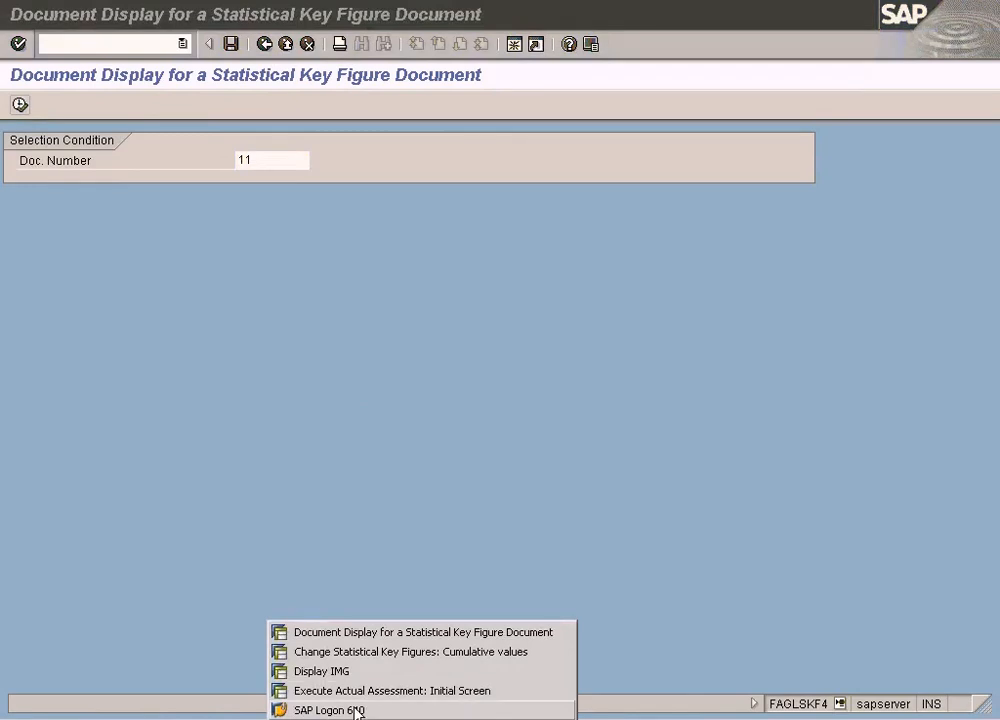
click(386, 697)
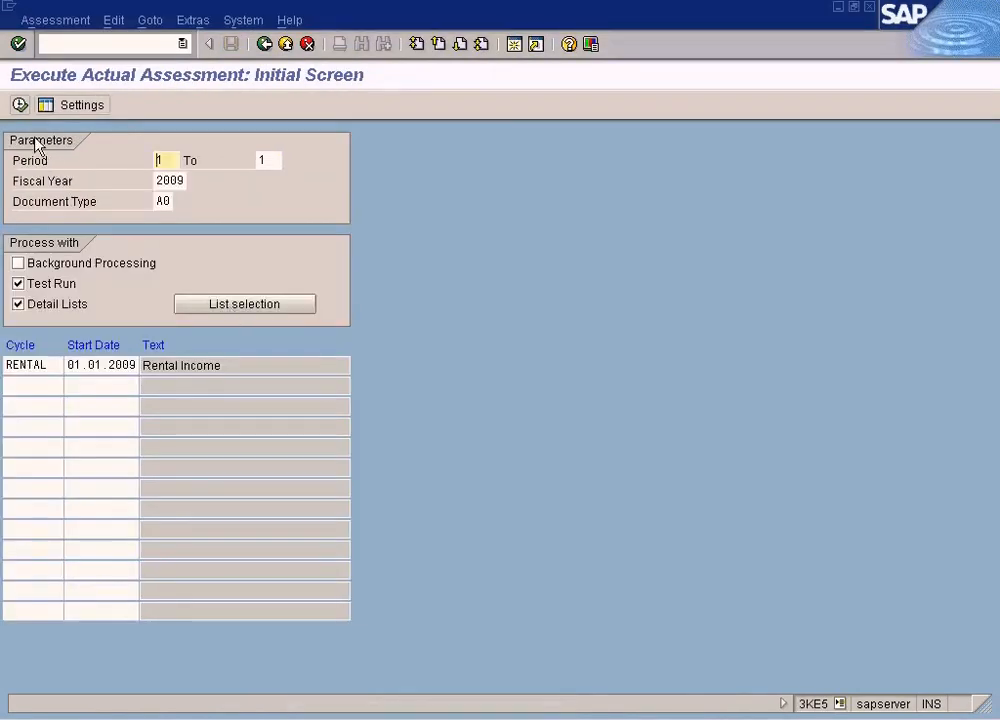
click(20, 104)
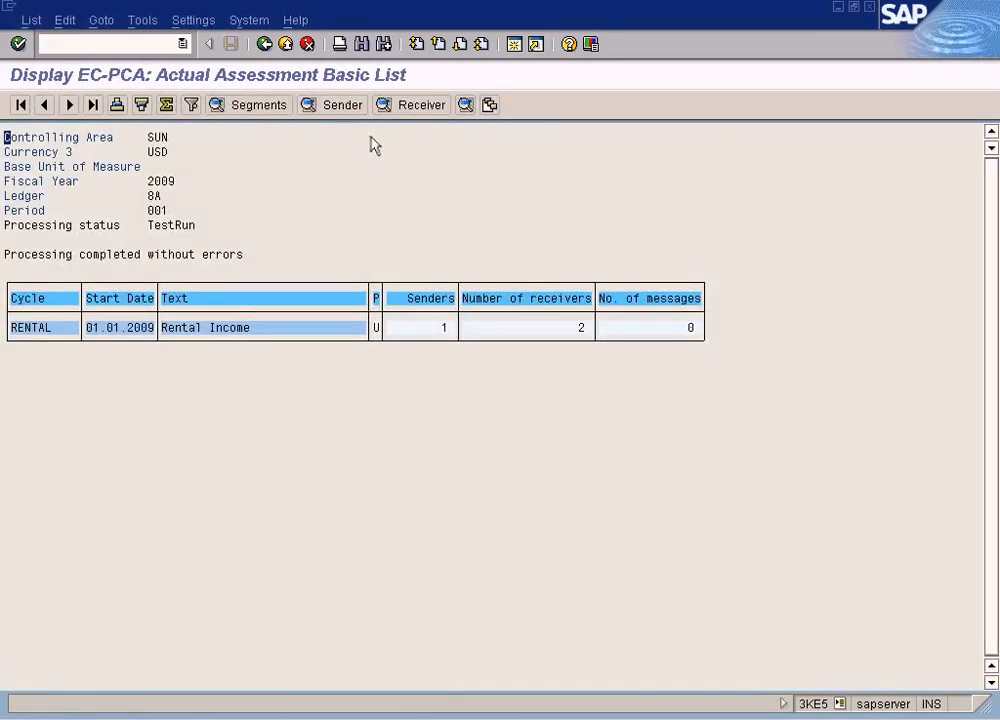
click(410, 105)
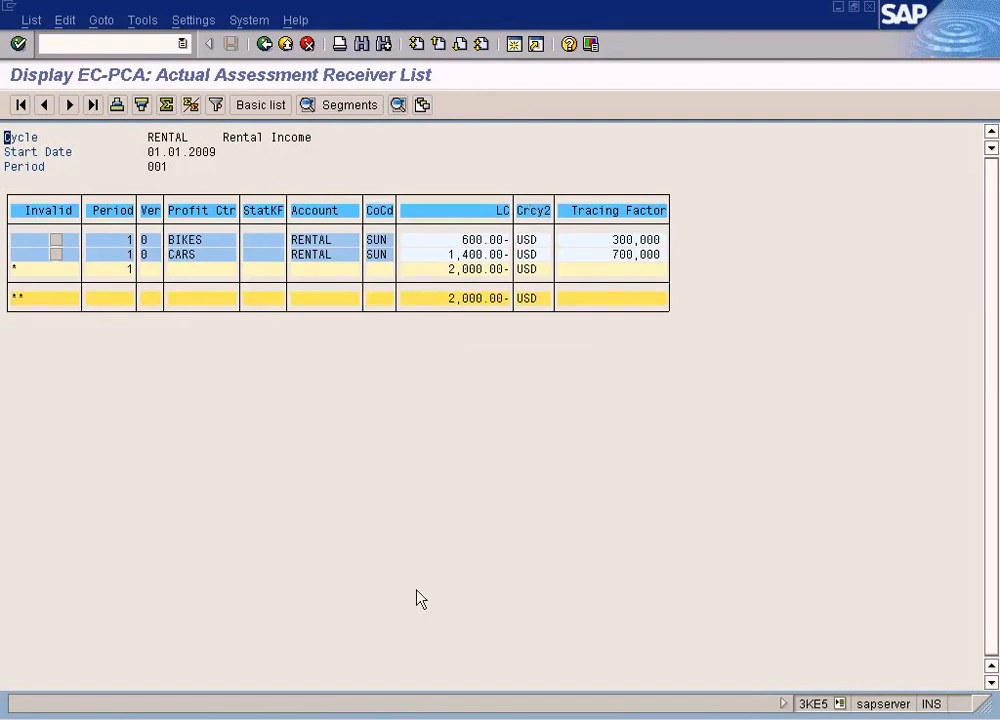
Switch to the Change Statistical Key Figures session, leave the FLRSPA entry posting its data, and return to SAP Easy Access.
click(345, 718)
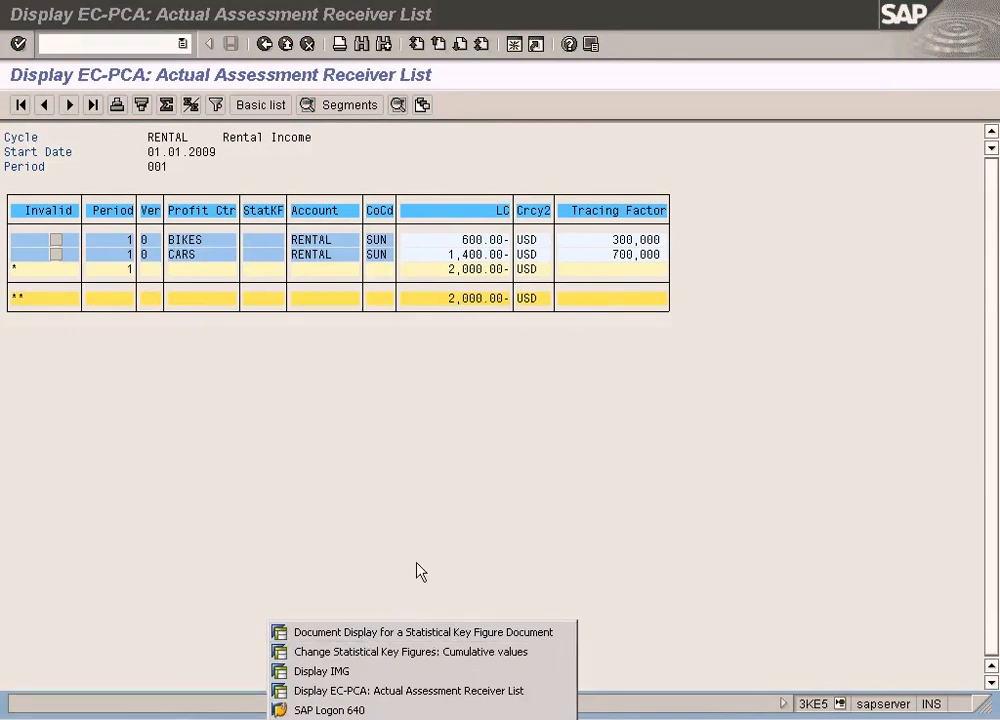
click(395, 652)
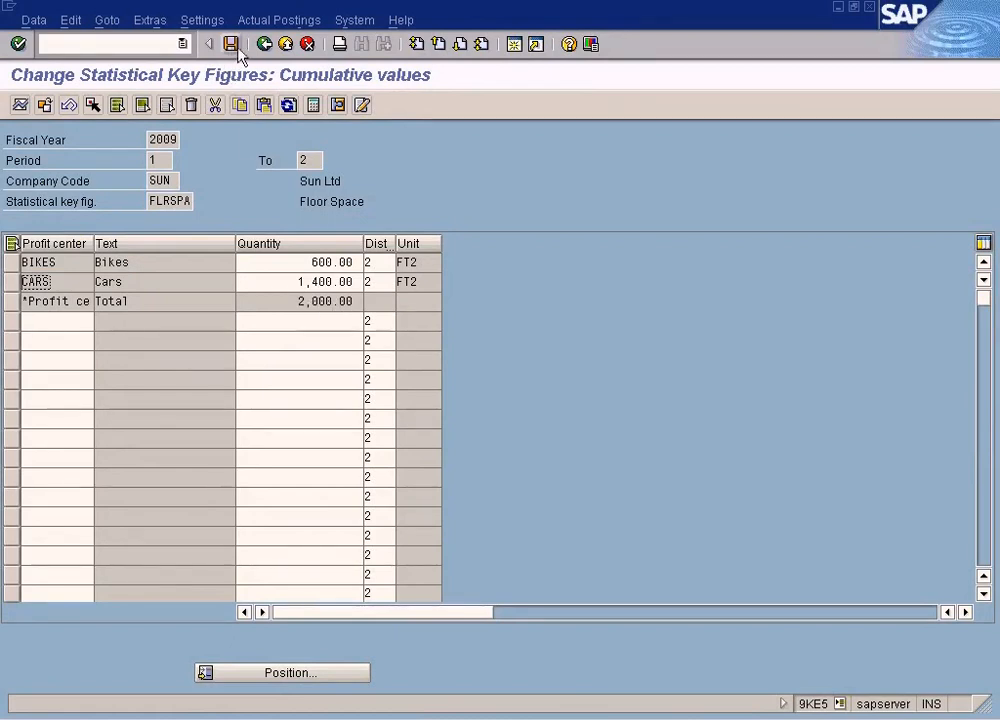
click(264, 44)
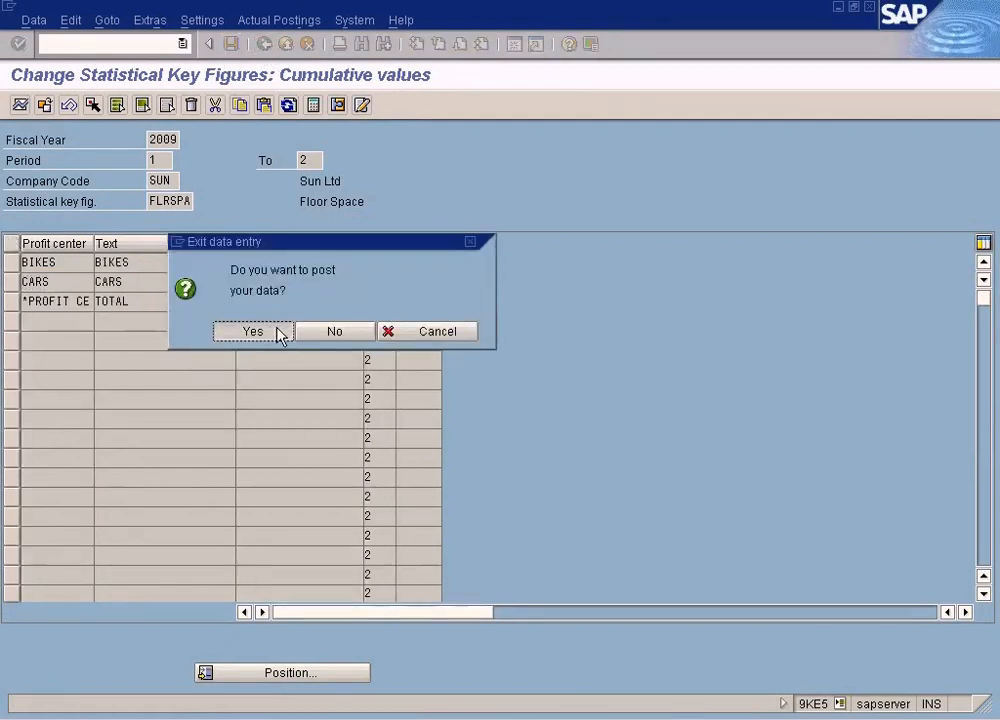
click(280, 331)
click(264, 44)
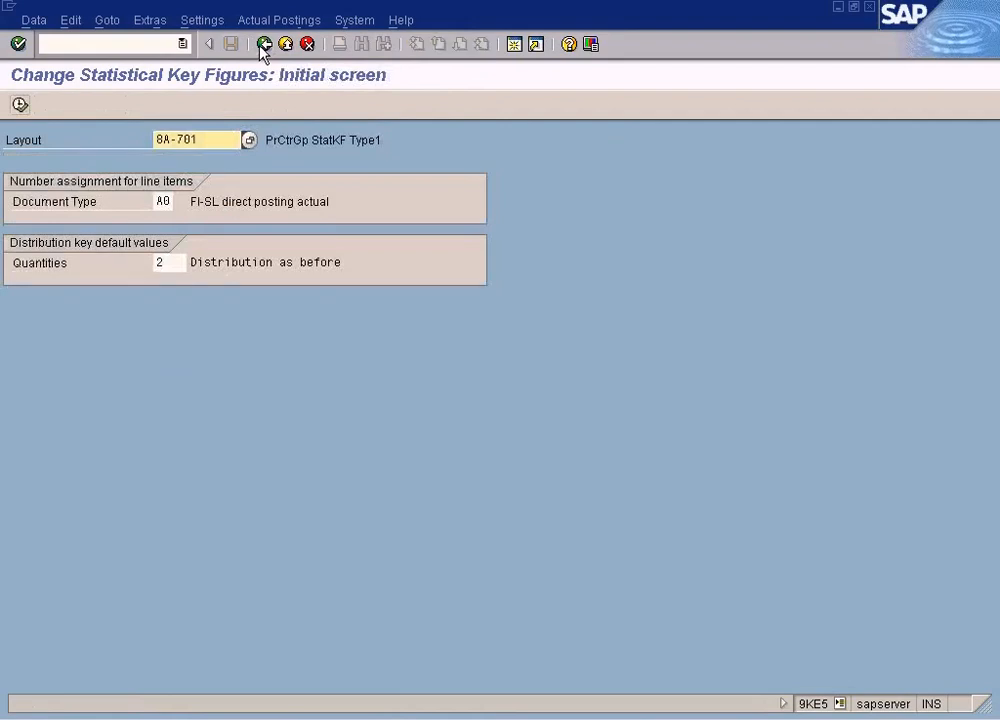
click(264, 44)
Compare the Statistical Key Figures functions under Profit Center Accounting with those under General Ledger in the SAP menu.
click(148, 389)
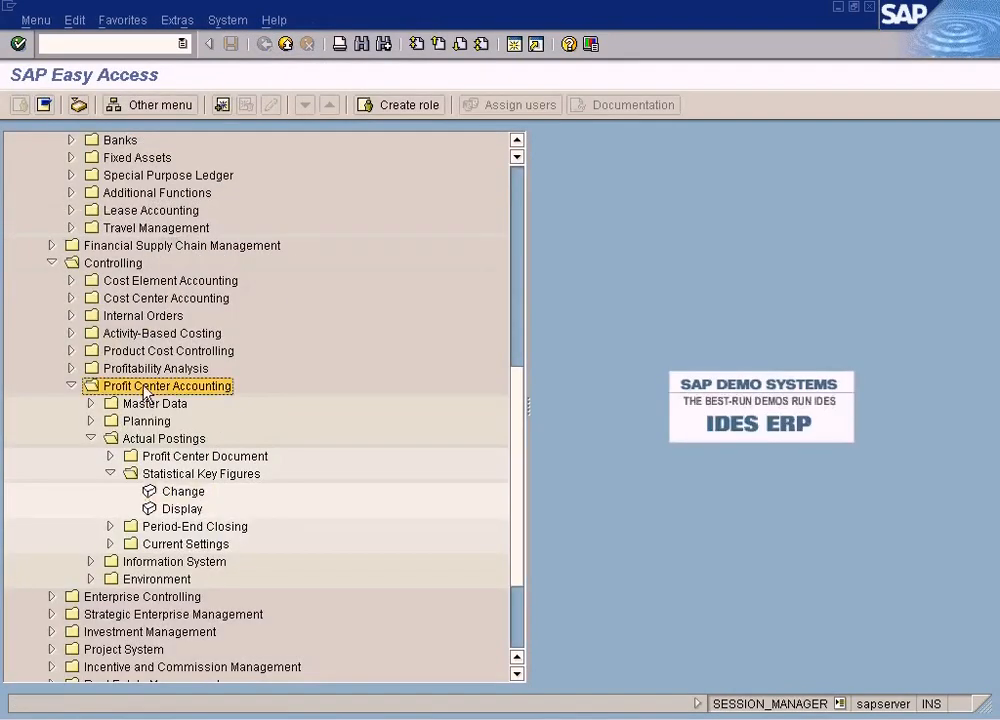
click(185, 473)
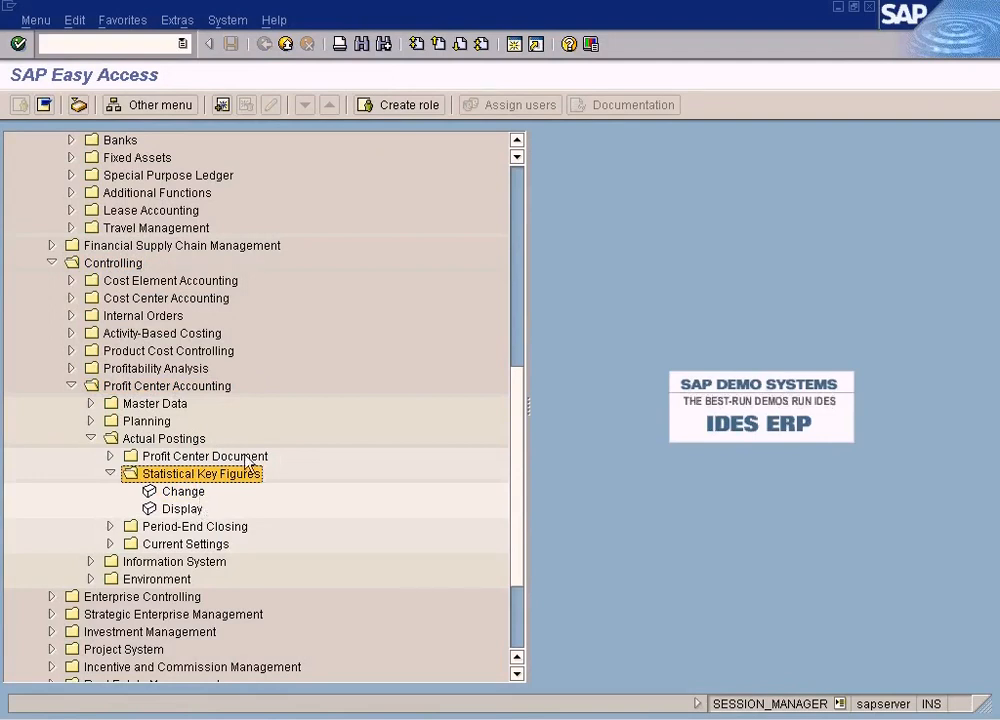
click(520, 183)
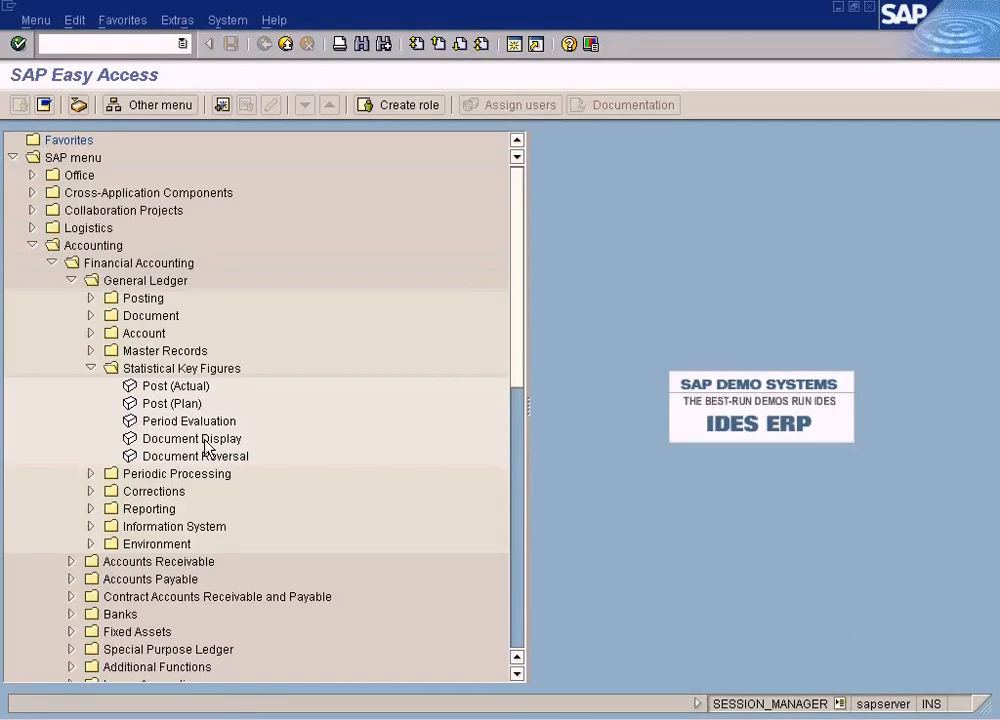
scroll(207, 447, down, 8)
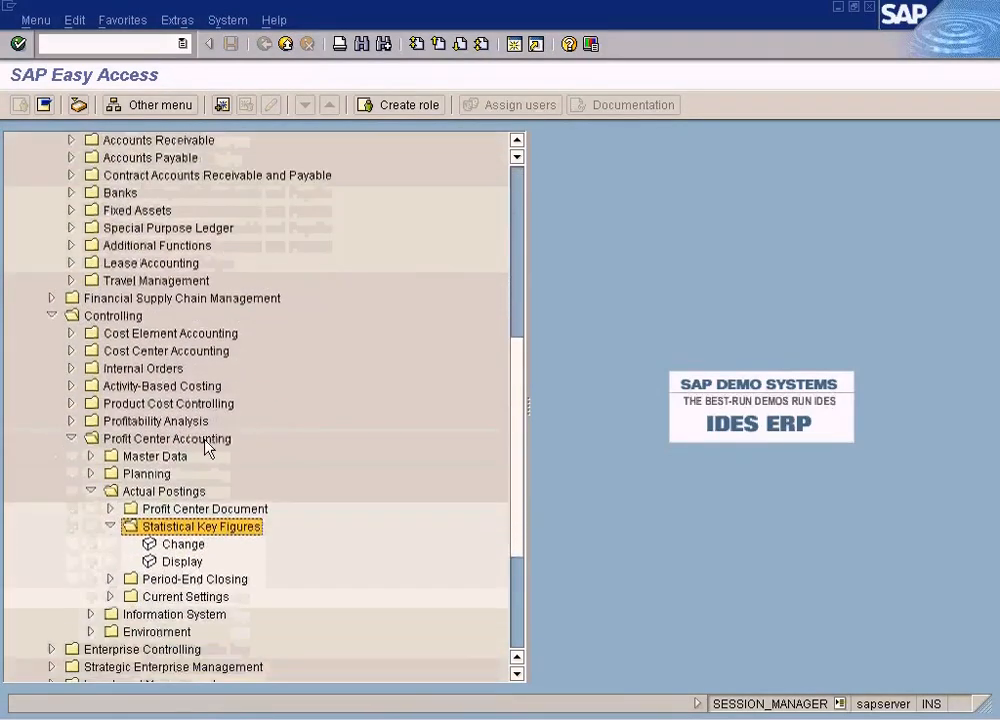
Switch back to the Actual Assessment Receiver List session and display the segment list for the BIKES receiver line.
click(330, 718)
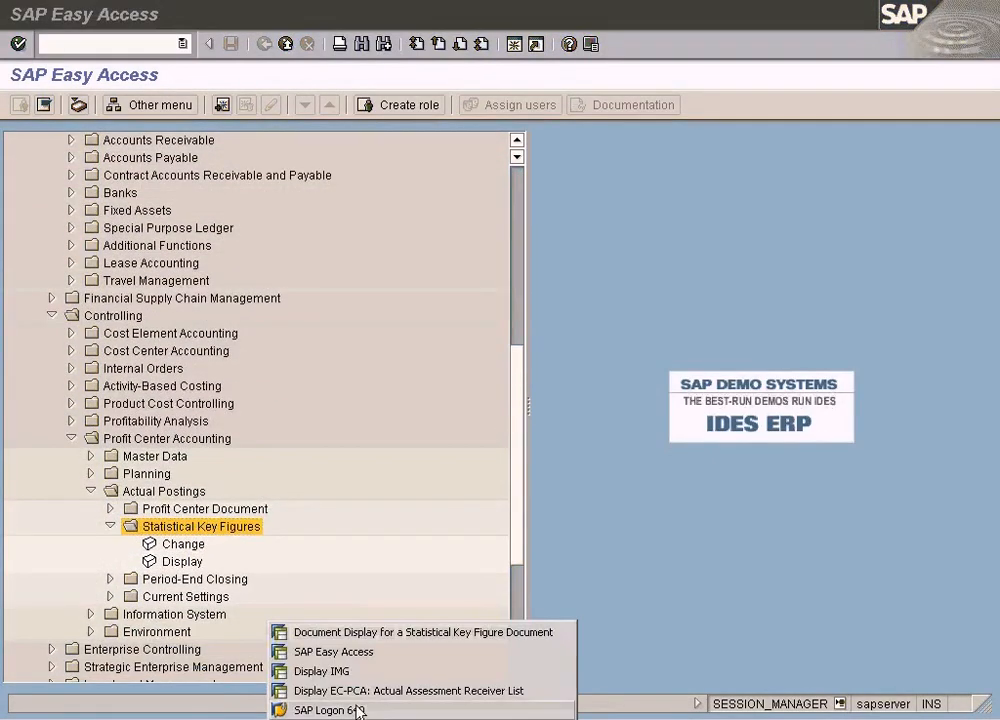
click(385, 692)
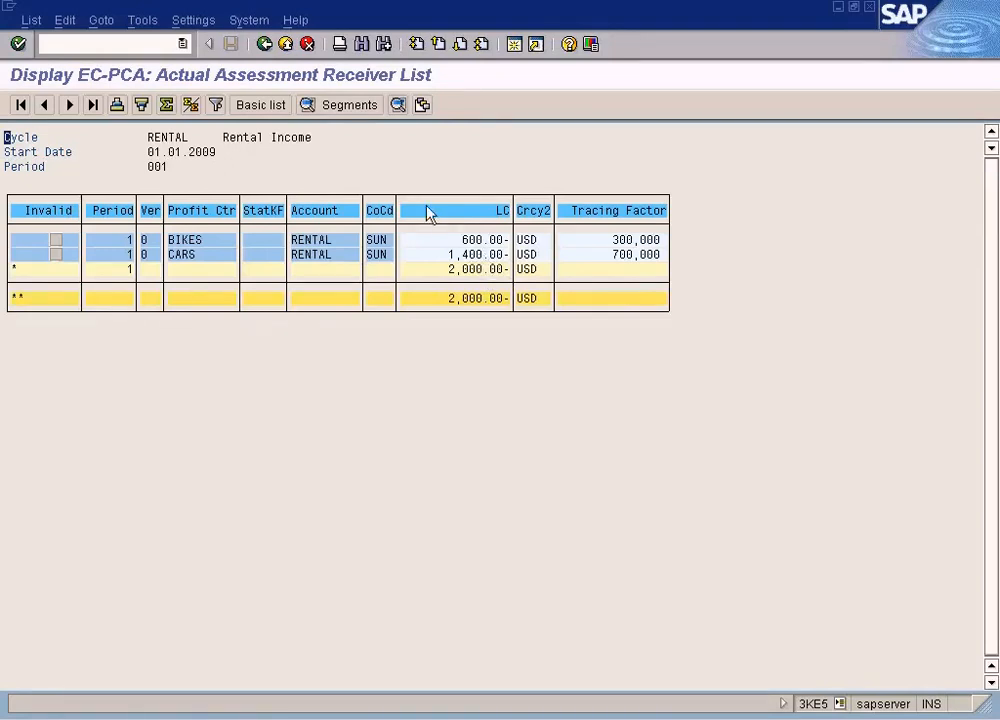
click(364, 110)
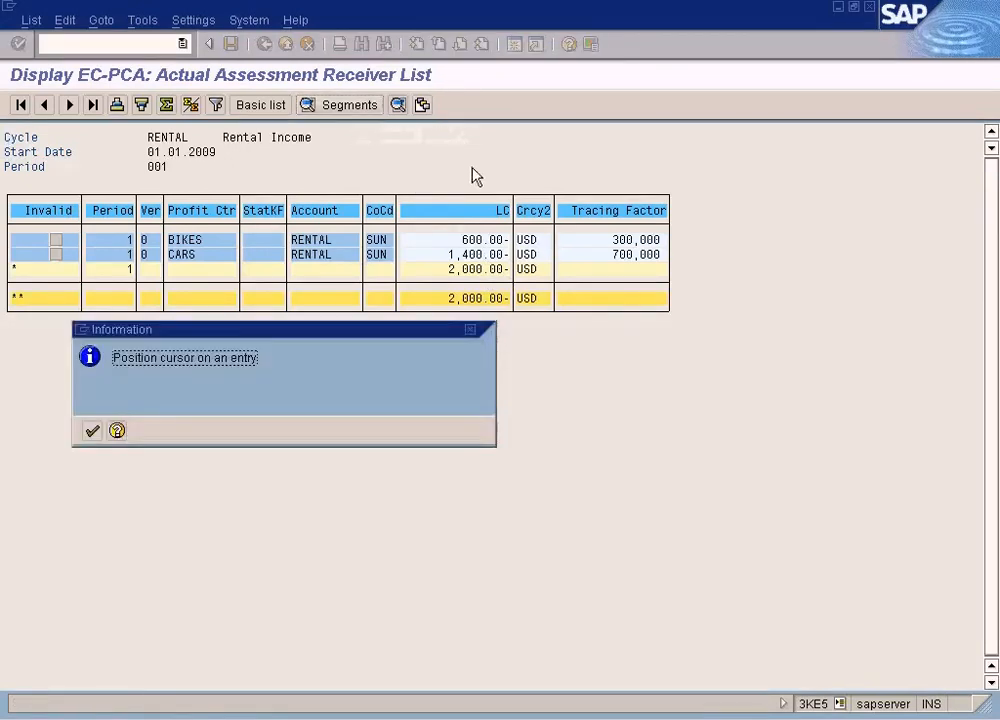
click(92, 431)
click(124, 241)
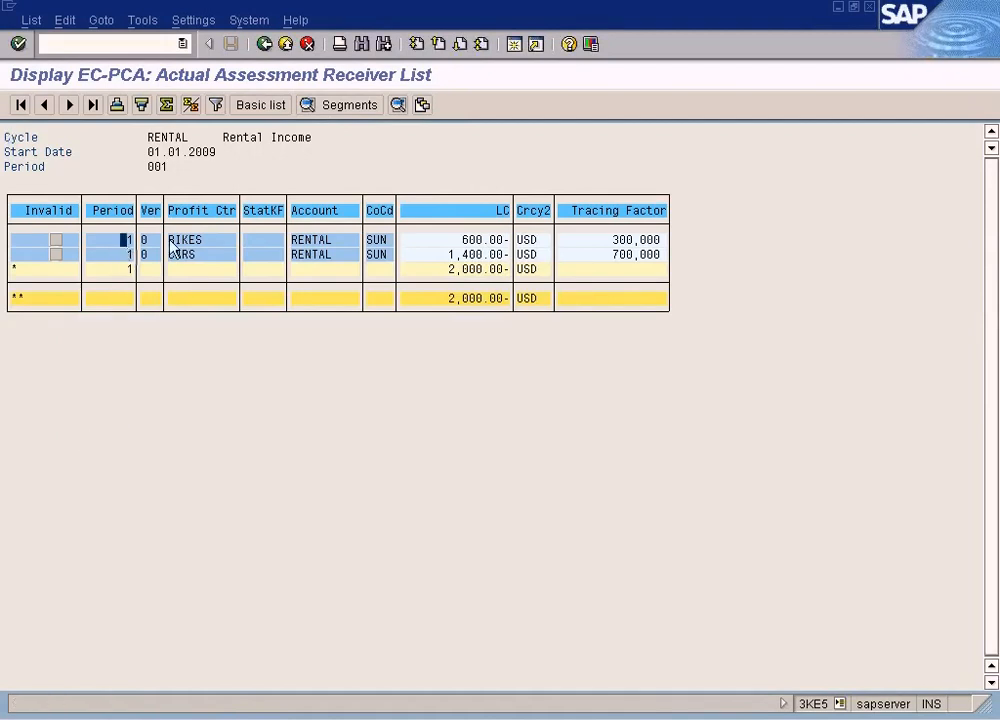
click(345, 108)
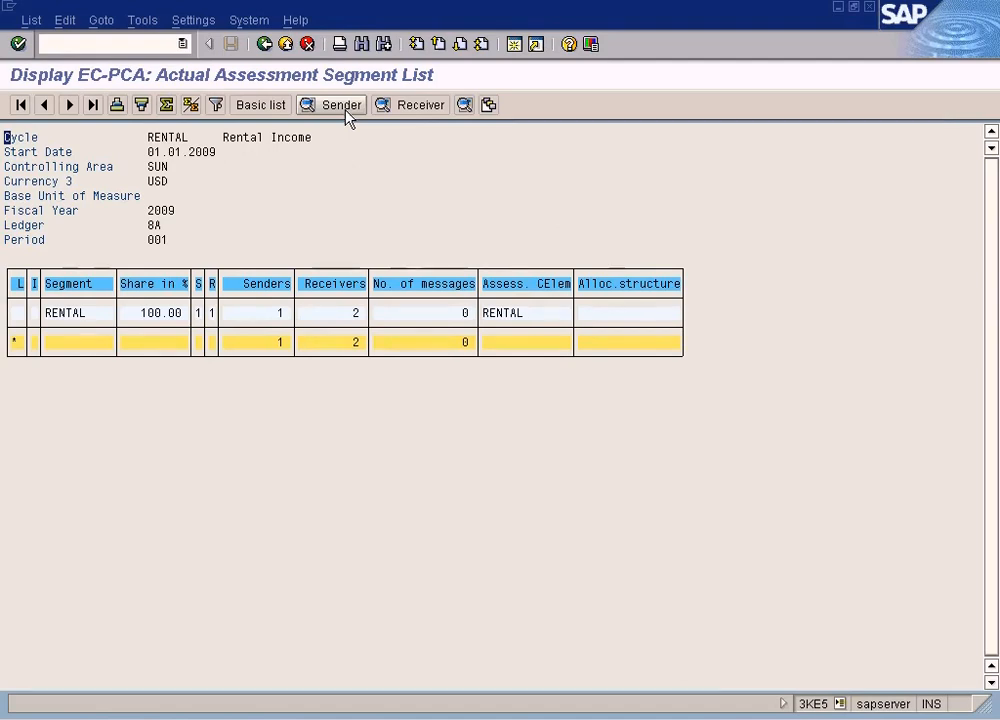
Display the sender list of the RENTAL segment and check its sender profit center and amount.
click(346, 107)
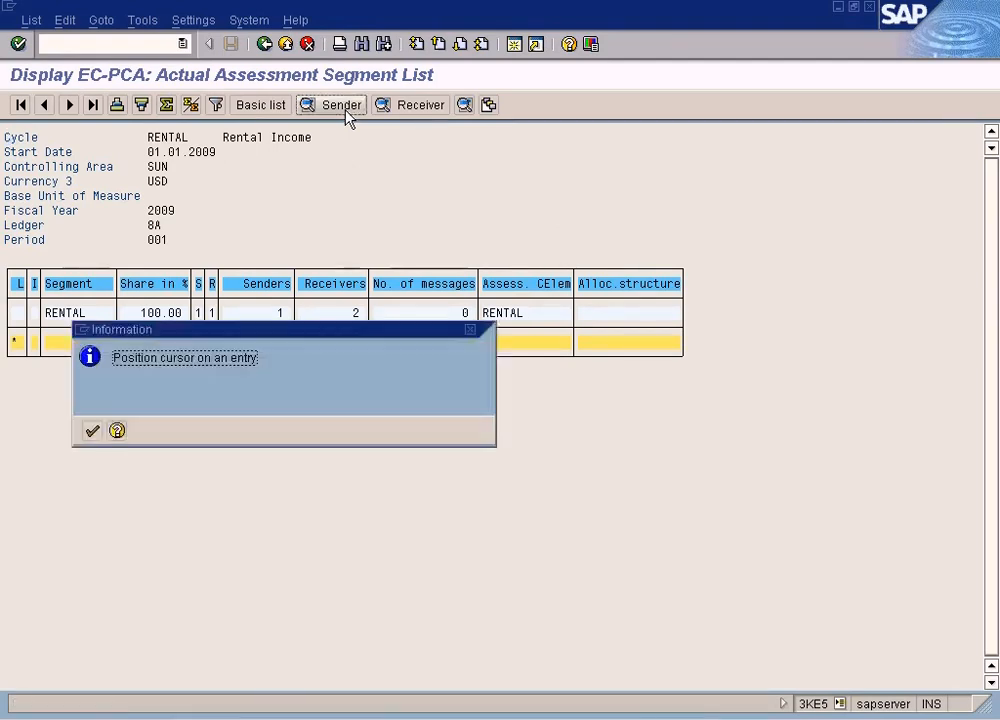
click(103, 428)
click(332, 314)
click(347, 108)
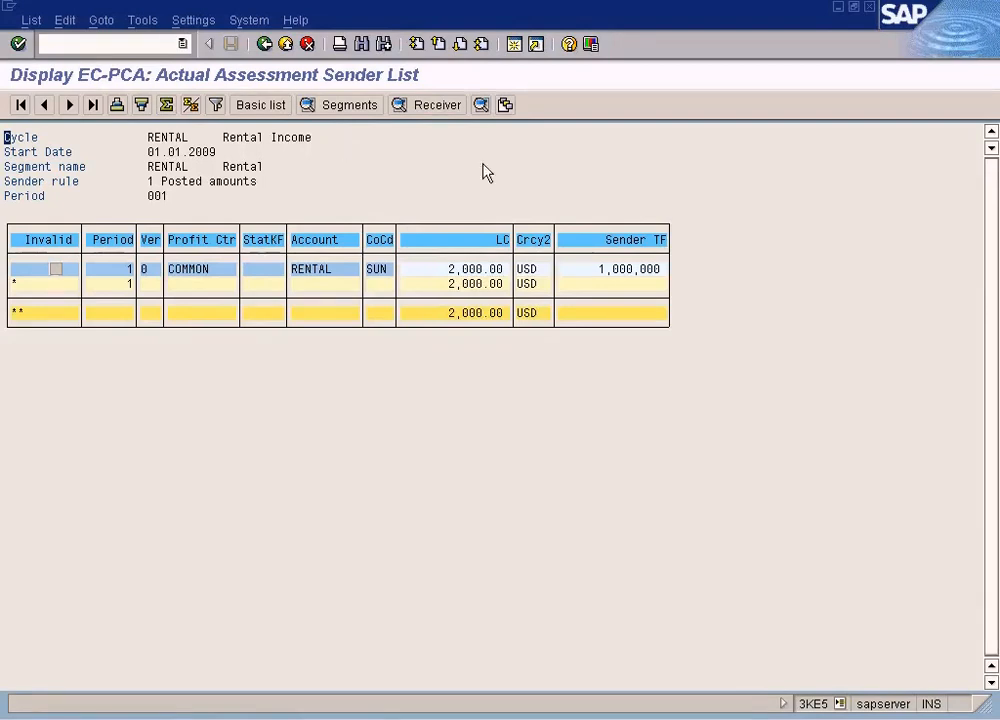
Leave the test-run lists, execute the RENTAL cycle for period 1 of 2009 with Test Run deselected, and show its receiver list.
click(265, 46)
click(265, 46)
click(265, 46)
click(265, 46)
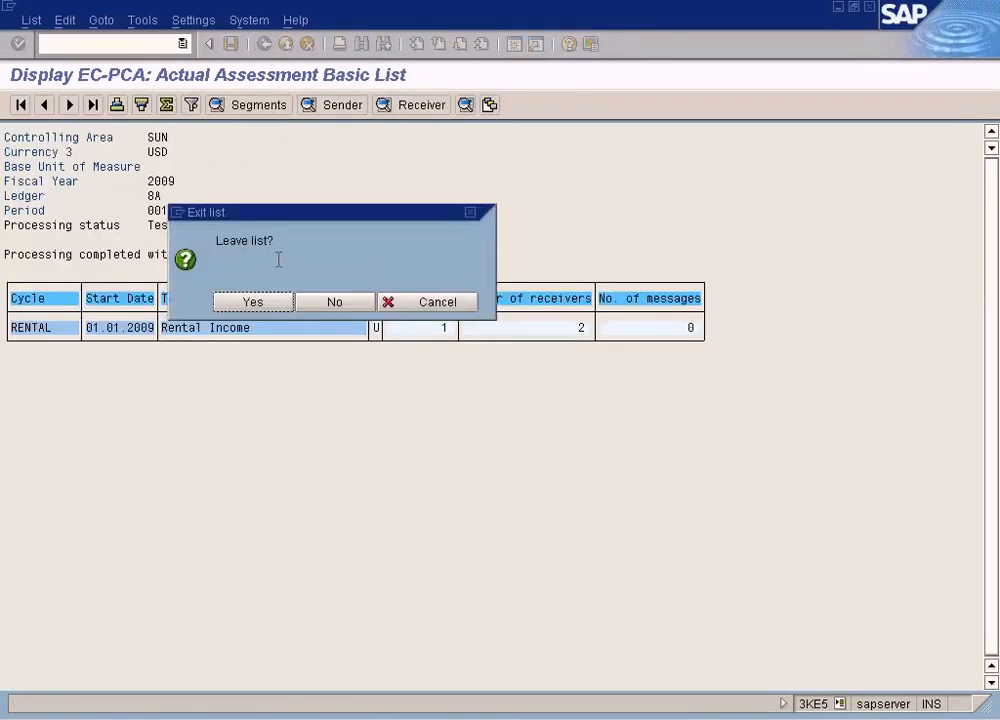
click(268, 304)
click(50, 289)
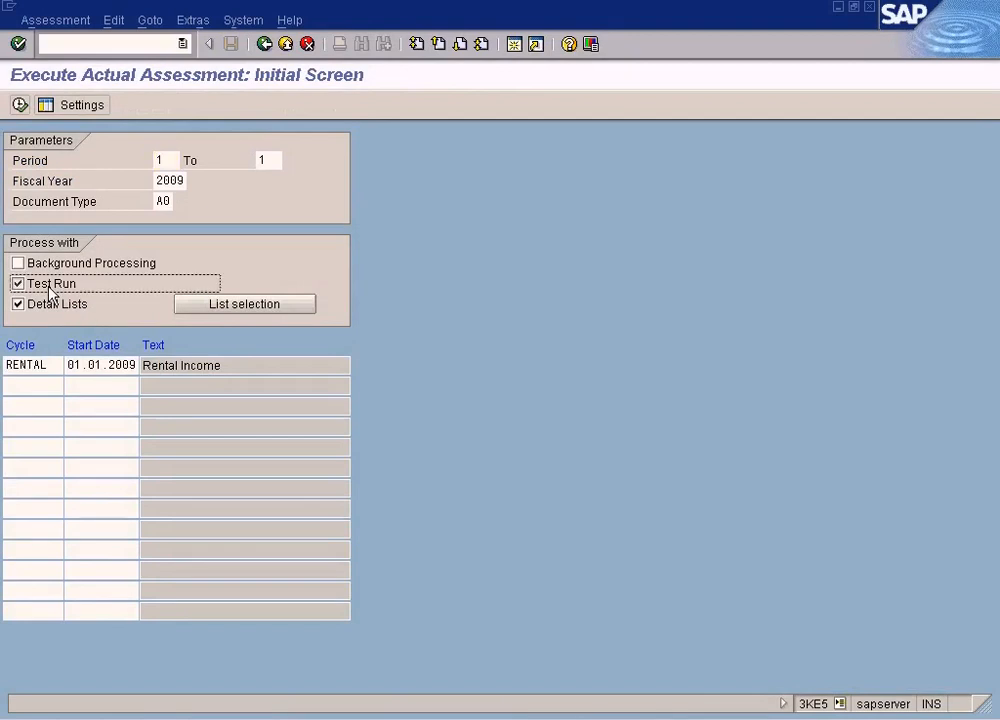
click(20, 104)
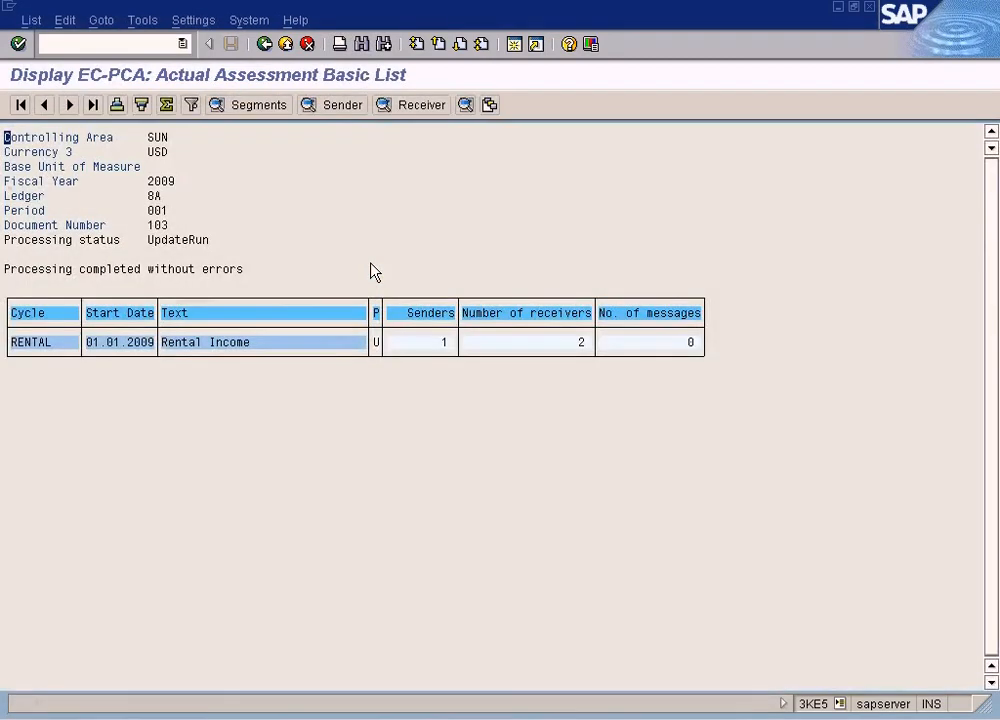
click(513, 345)
click(413, 106)
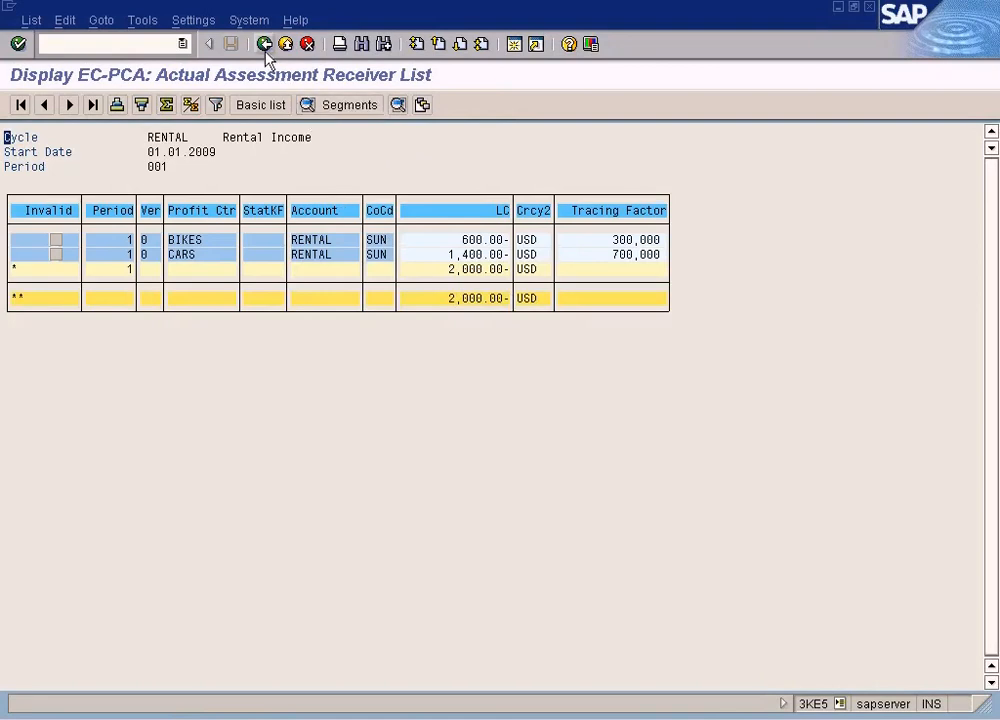
Open a new session and start the Profit Center: Actual Line Items report from the Profit Center Accounting information system.
click(514, 45)
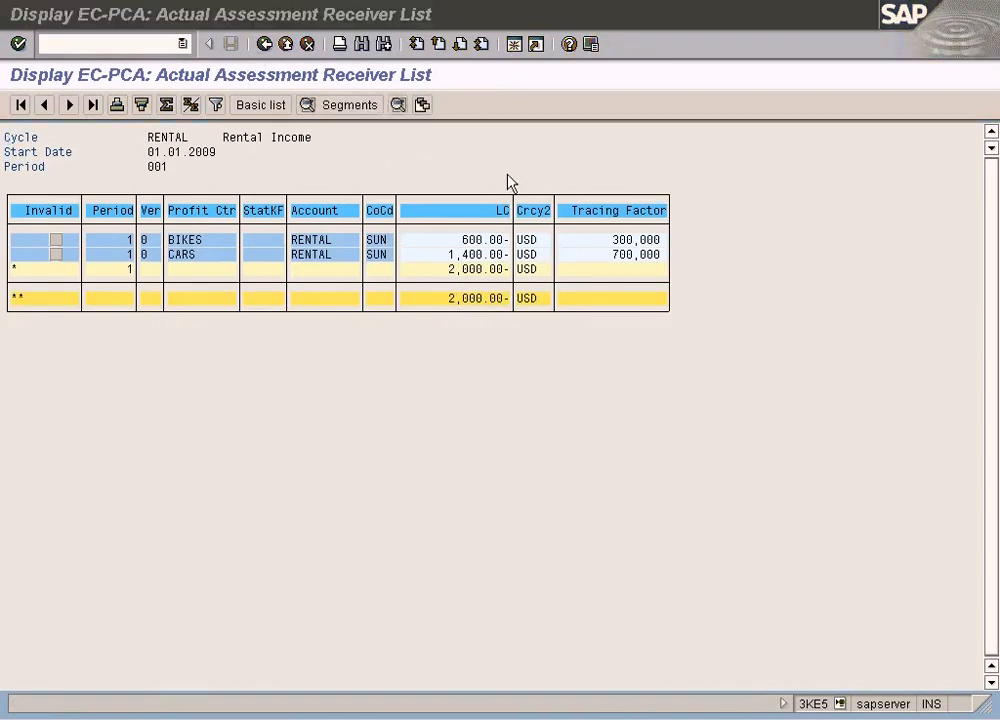
click(32, 245)
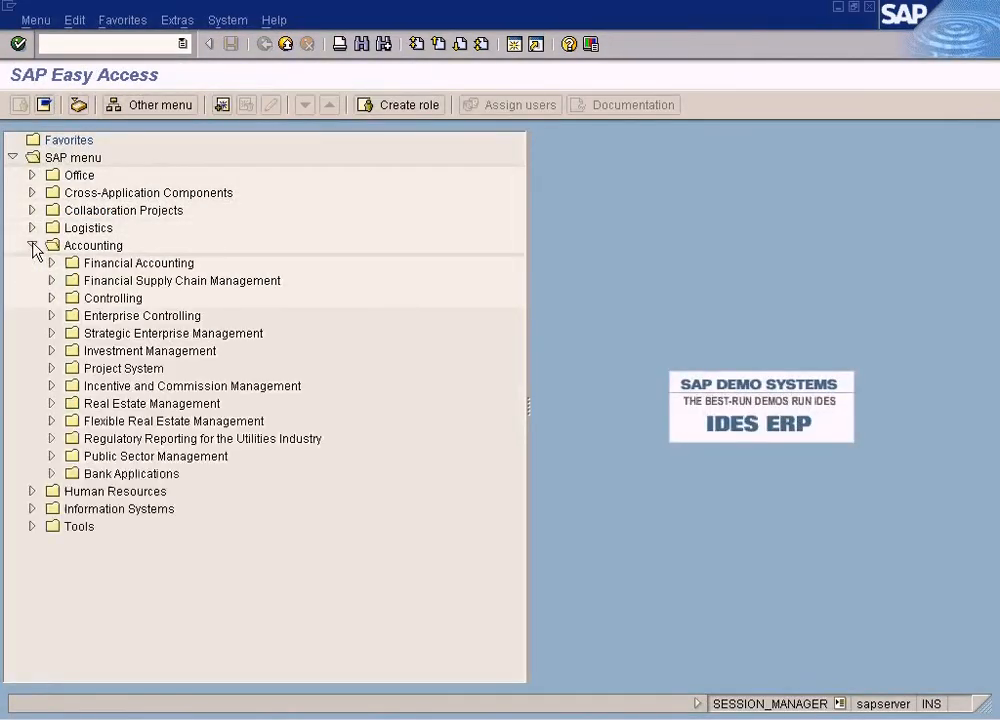
click(51, 299)
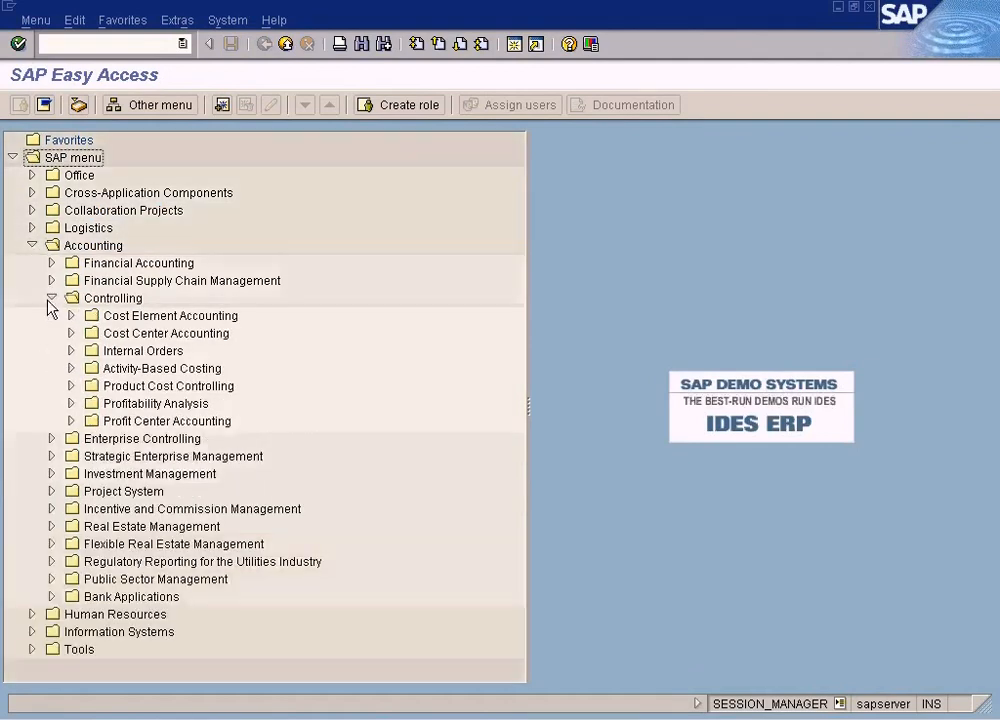
click(72, 421)
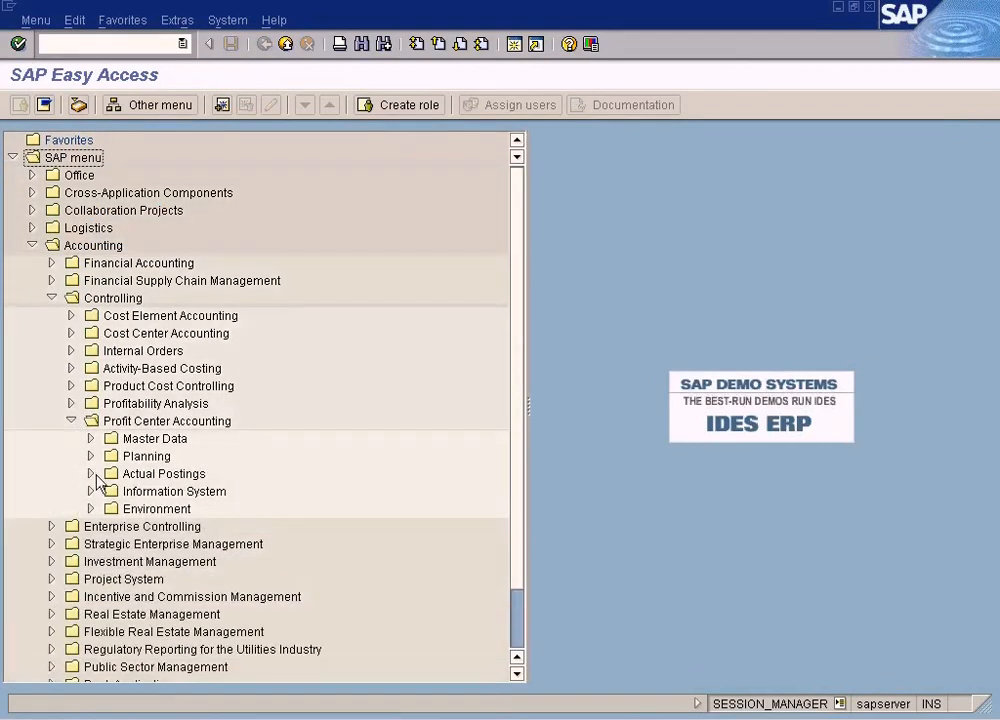
click(91, 491)
click(110, 509)
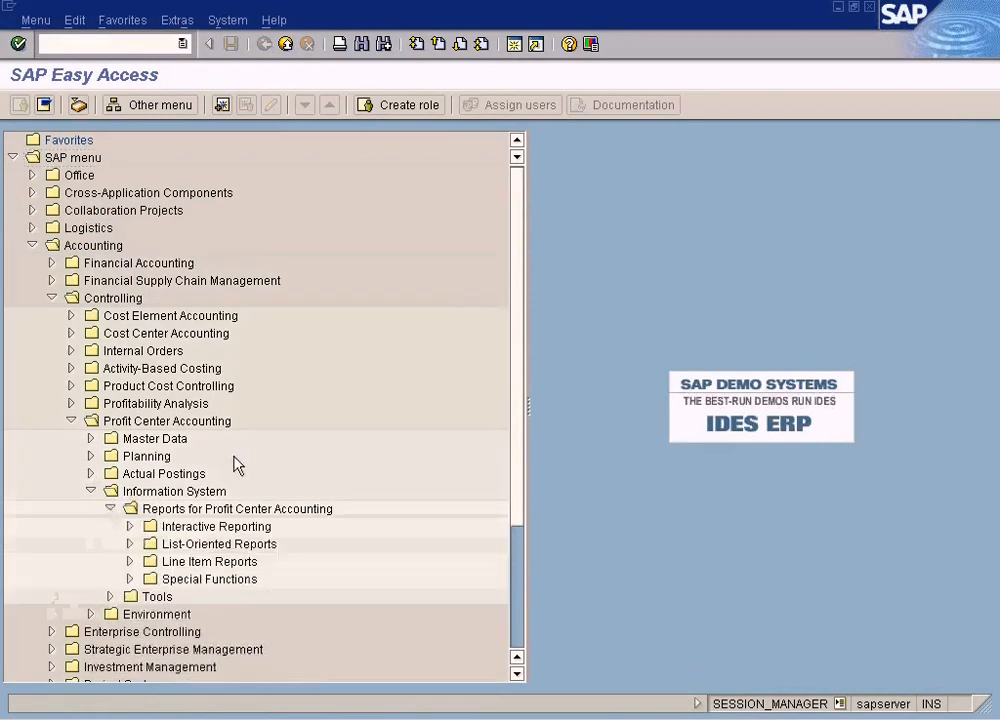
scroll(238, 463, down, 1)
scroll(150, 474, down, 1)
click(129, 491)
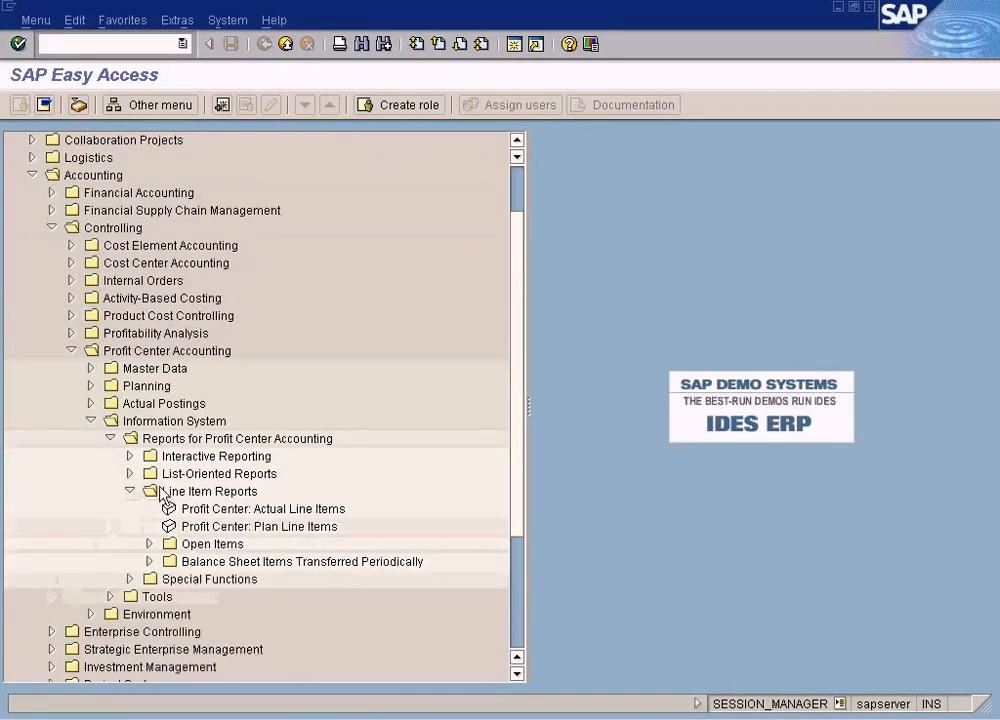
scroll(283, 475, down, 2)
double_click(285, 456)
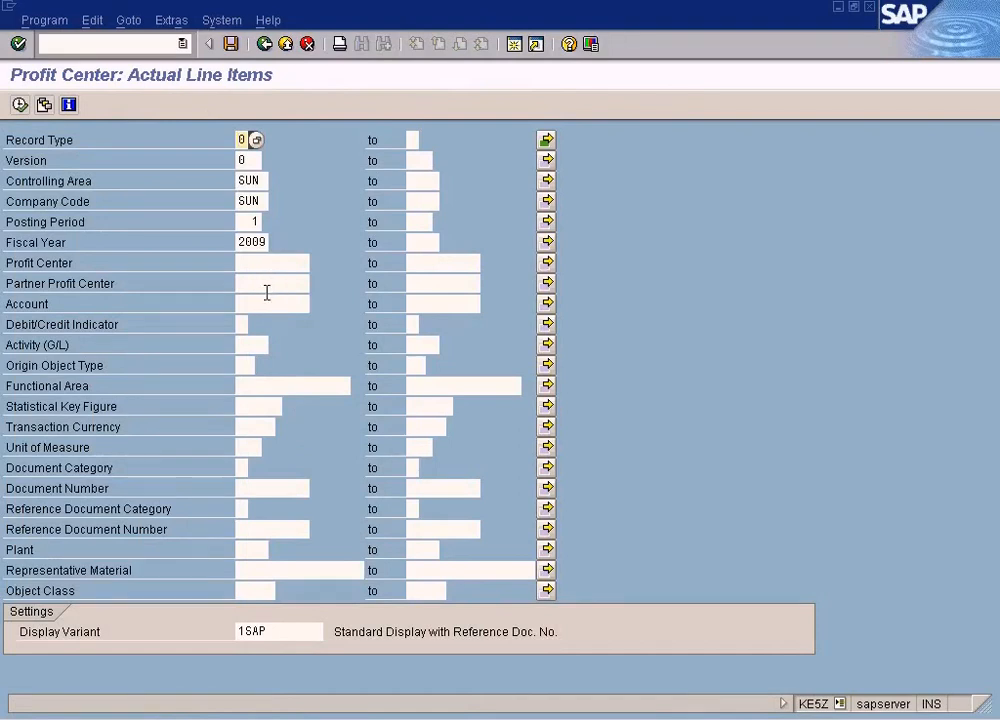
Restrict the line item report to profit centers BIKES and CARS and execute it for period 1 of 2009.
click(267, 262)
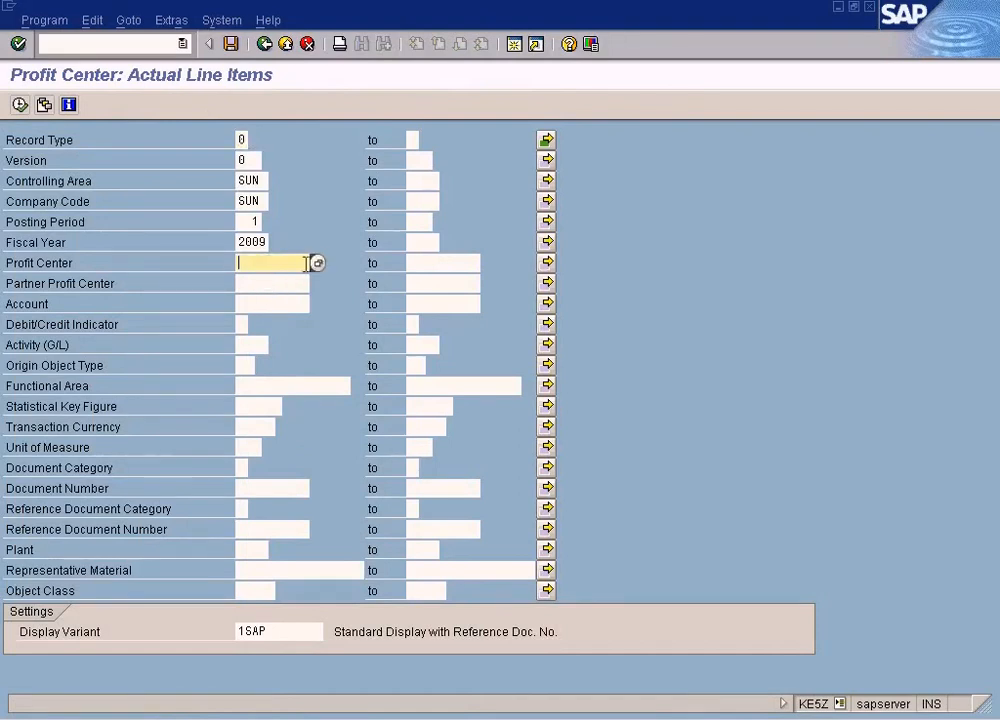
click(547, 263)
text(bikes)
key(Return)
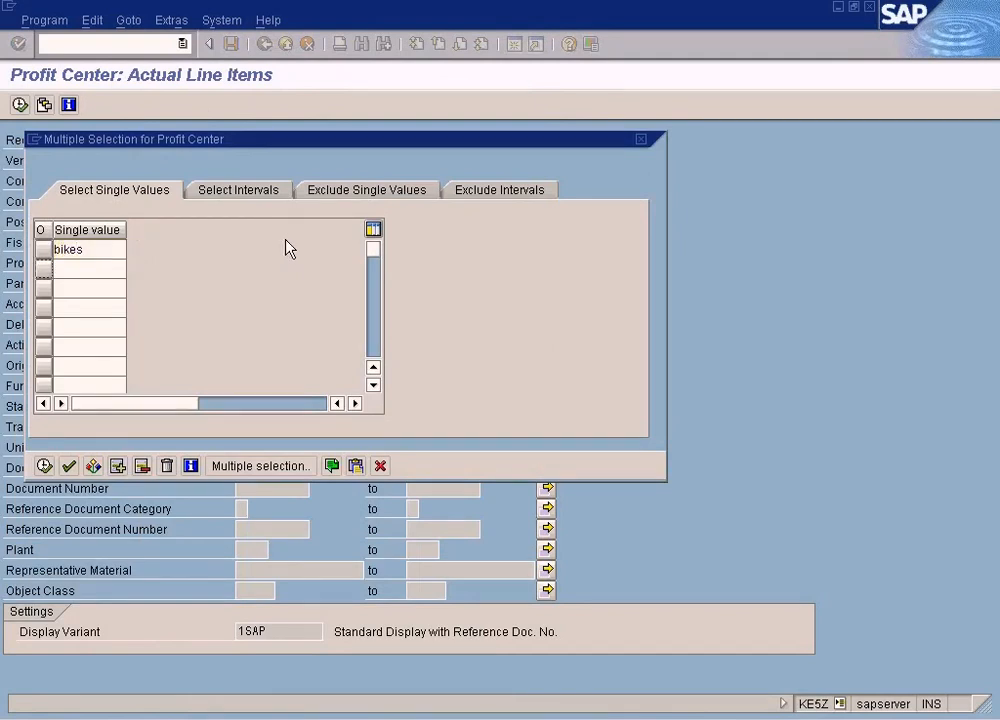
text(cars)
click(44, 466)
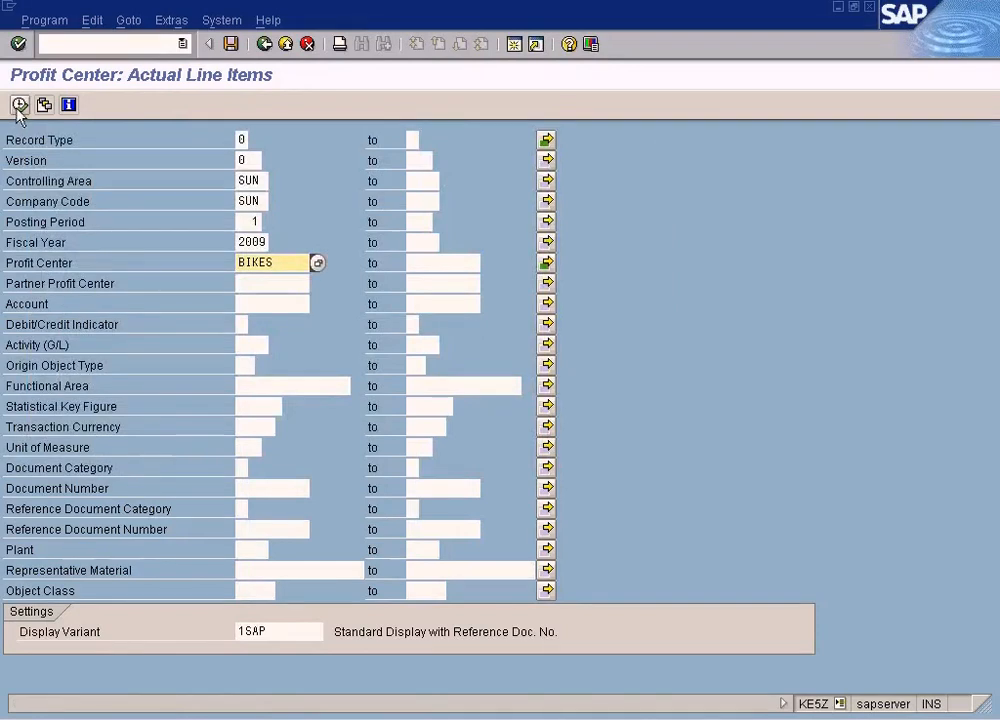
click(22, 107)
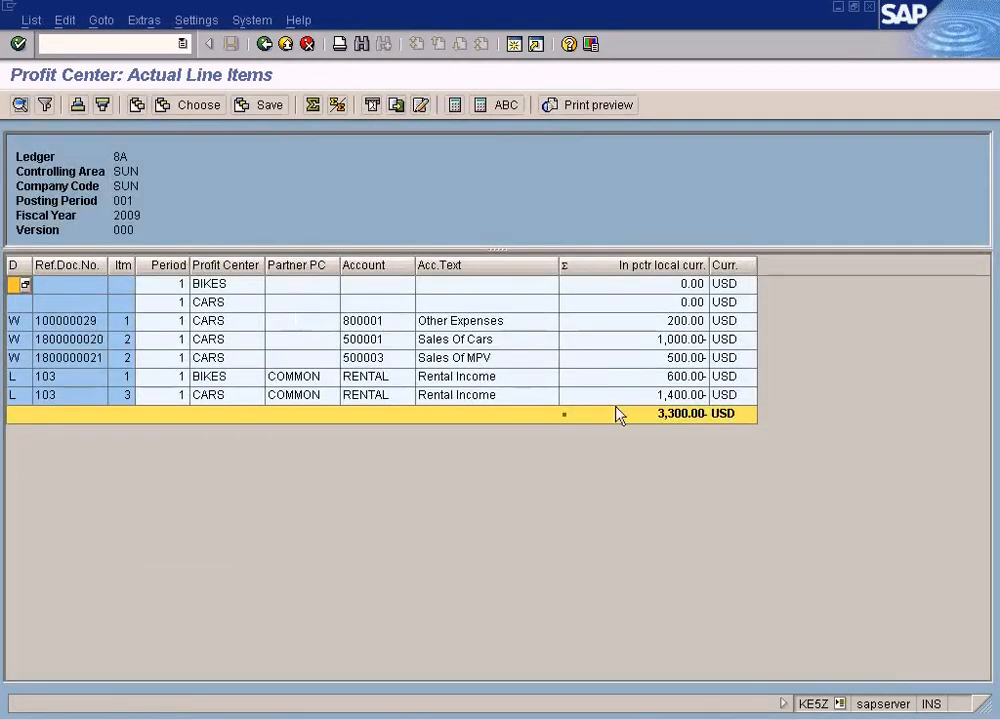
Examine the Rental Income lines of BIKES and CARS, including their partner profit center, account and the total amount.
click(500, 396)
click(493, 380)
click(484, 396)
click(377, 379)
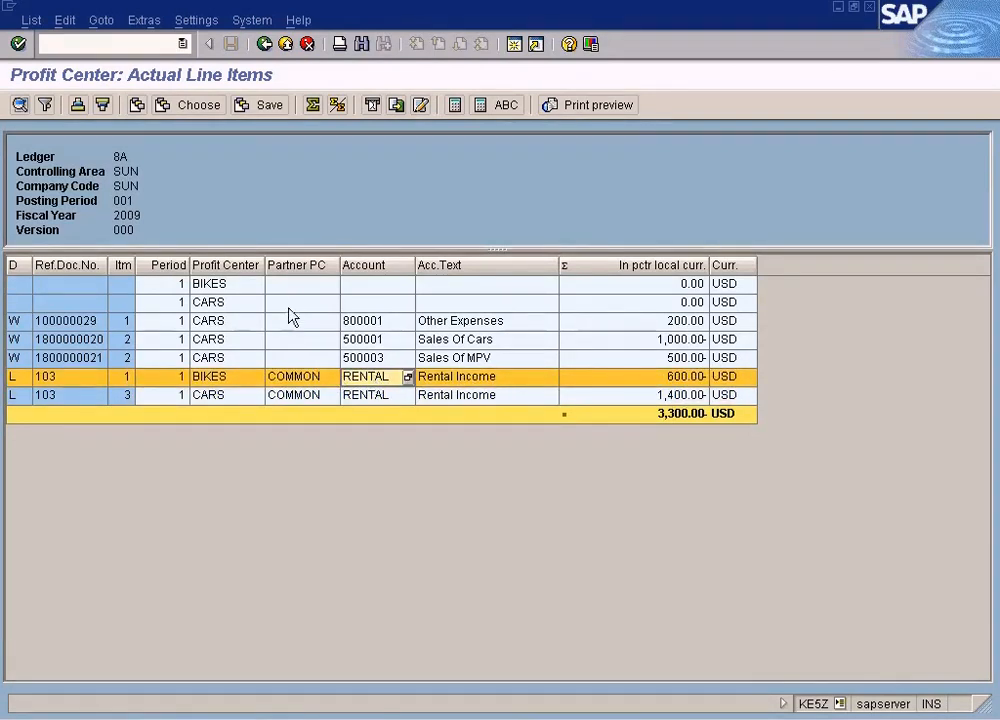
click(298, 380)
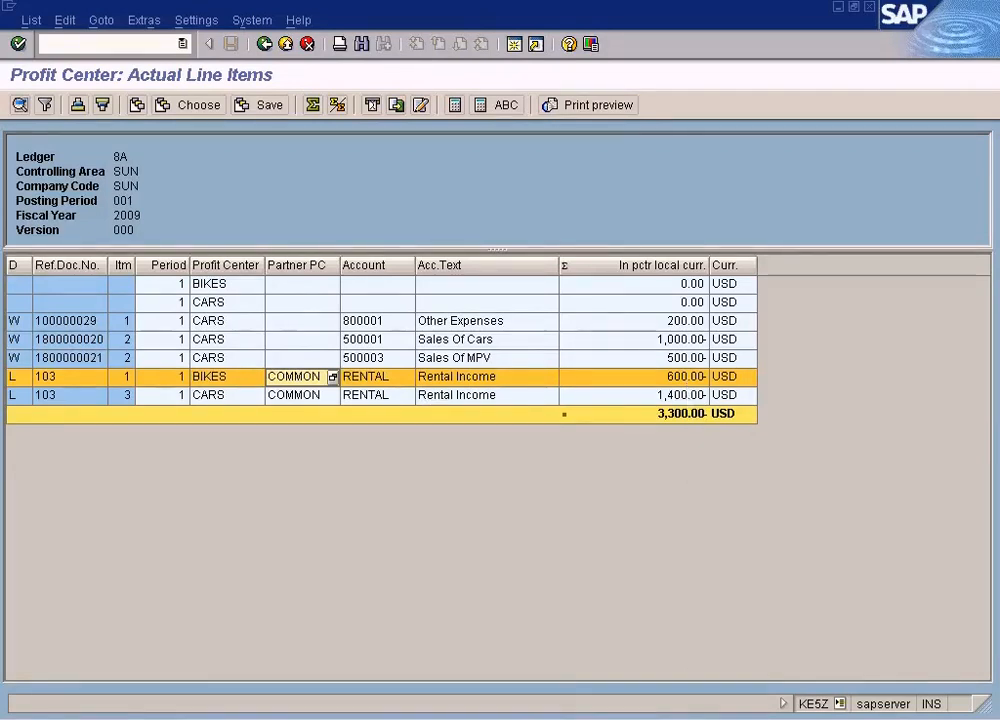
click(600, 718)
click(670, 421)
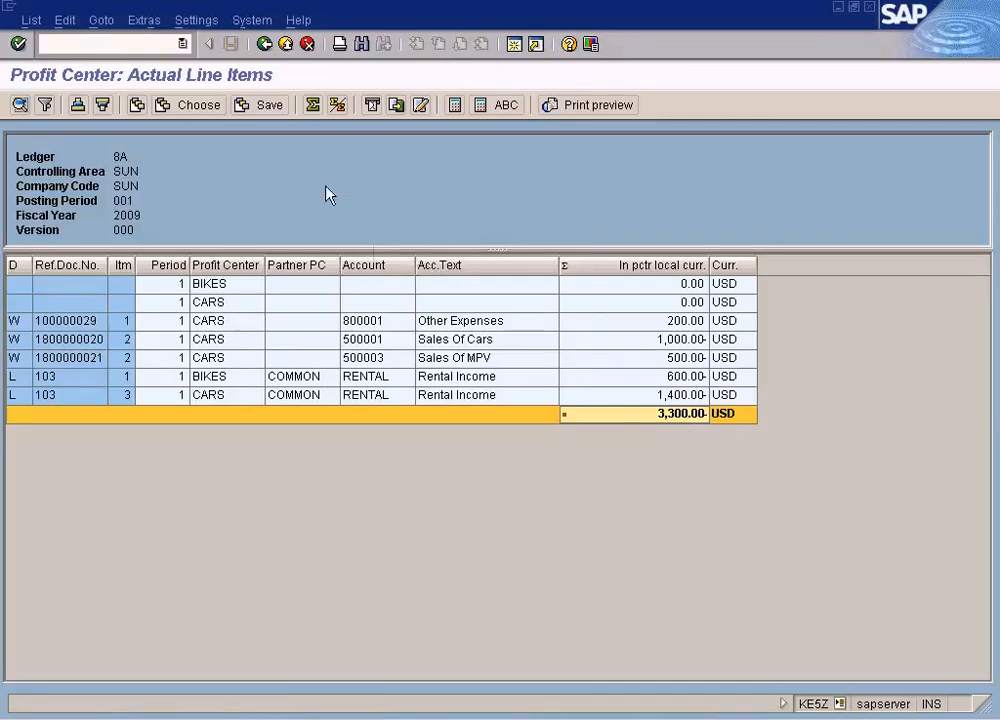
Replace profit center BIKES with COMMON in the line item selection and execute the report again.
click(265, 44)
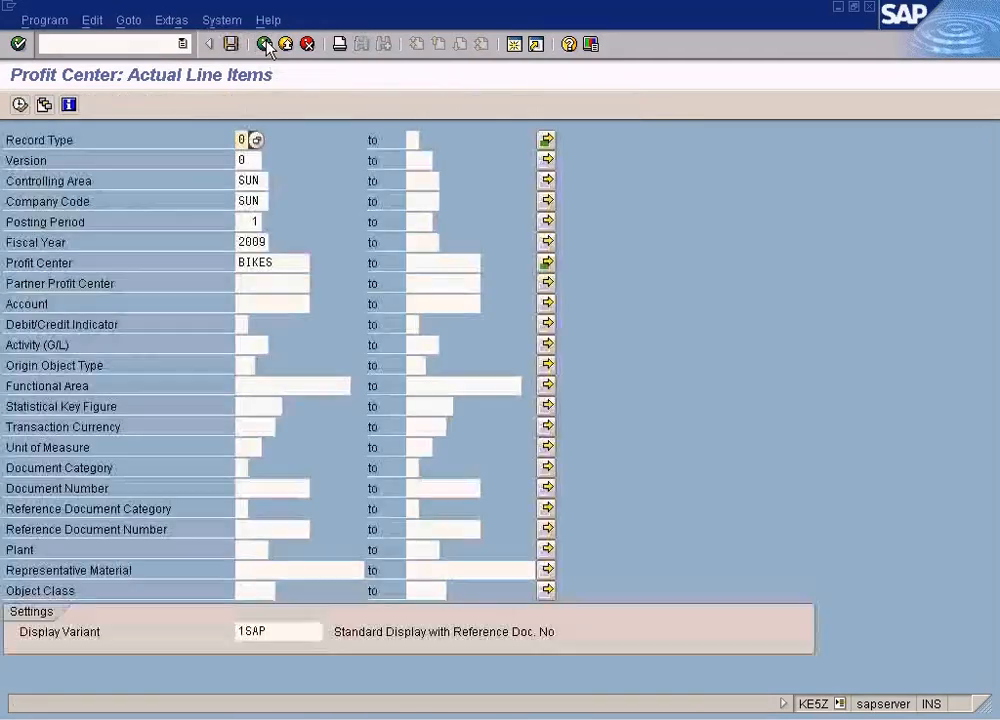
drag(280, 262, 183, 247)
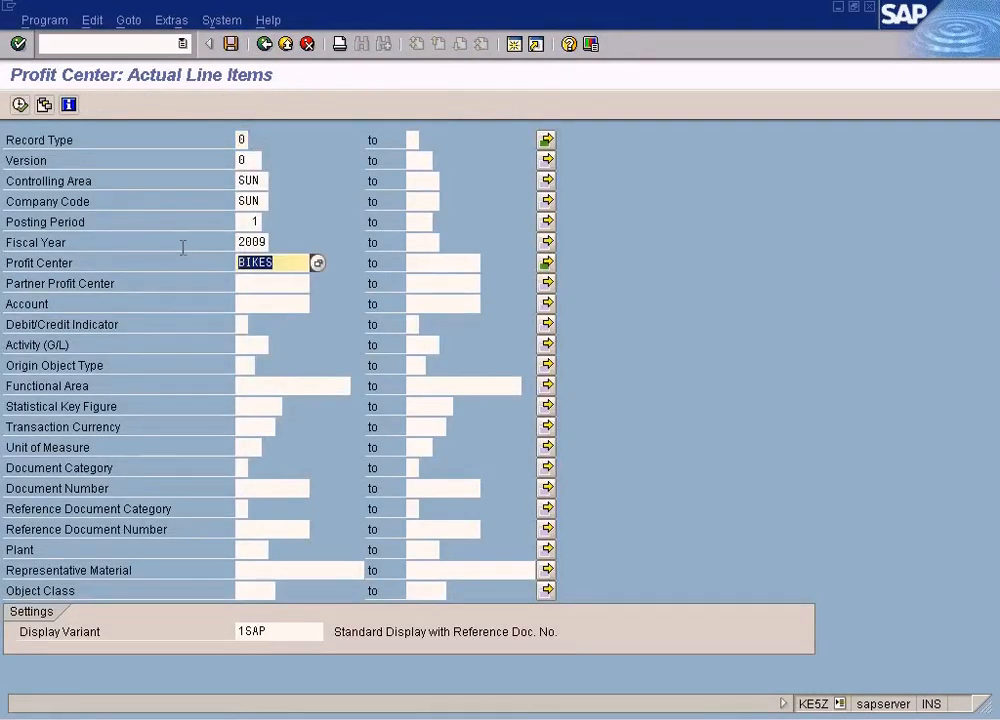
text(COmmon)
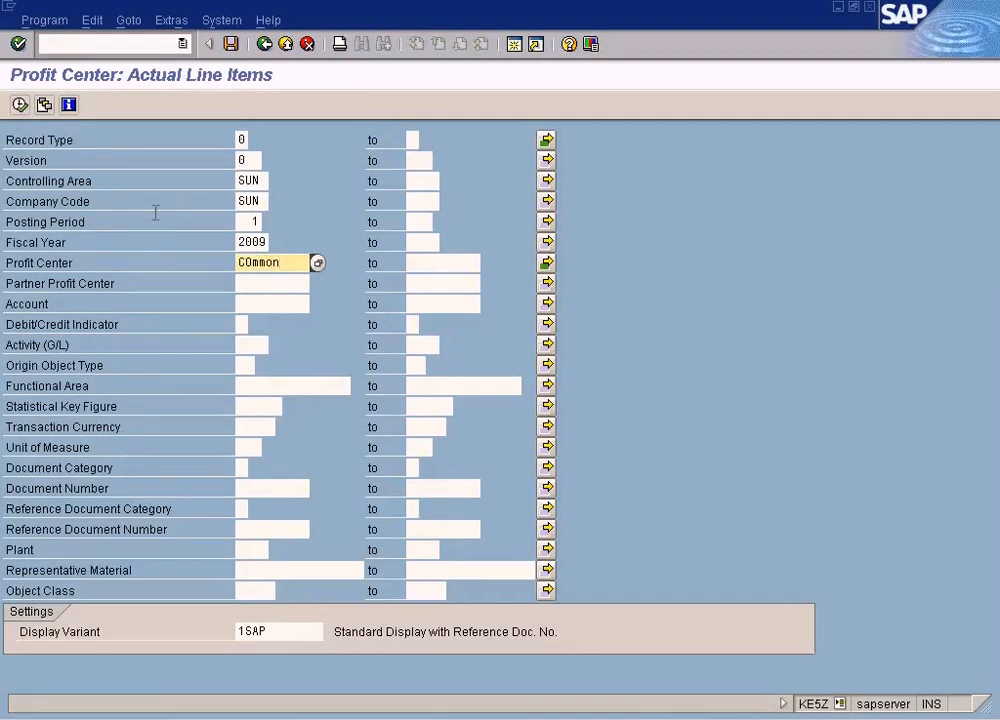
click(18, 105)
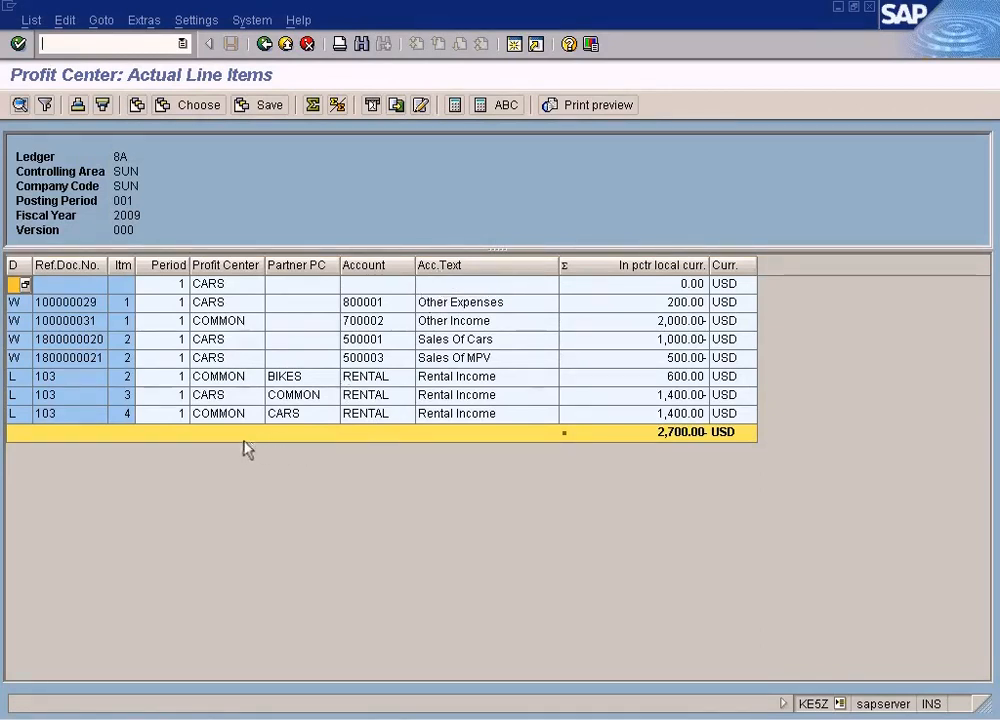
Examine the COMMON line items, checking the rental assessment line and the Other Income posting's account and amount.
click(241, 414)
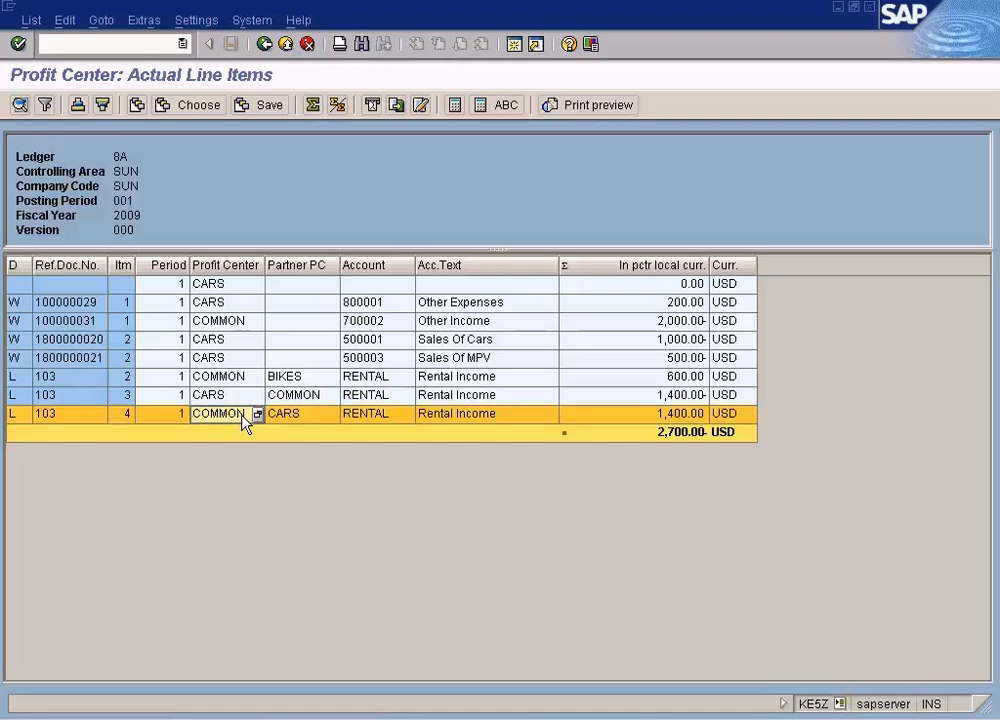
click(662, 322)
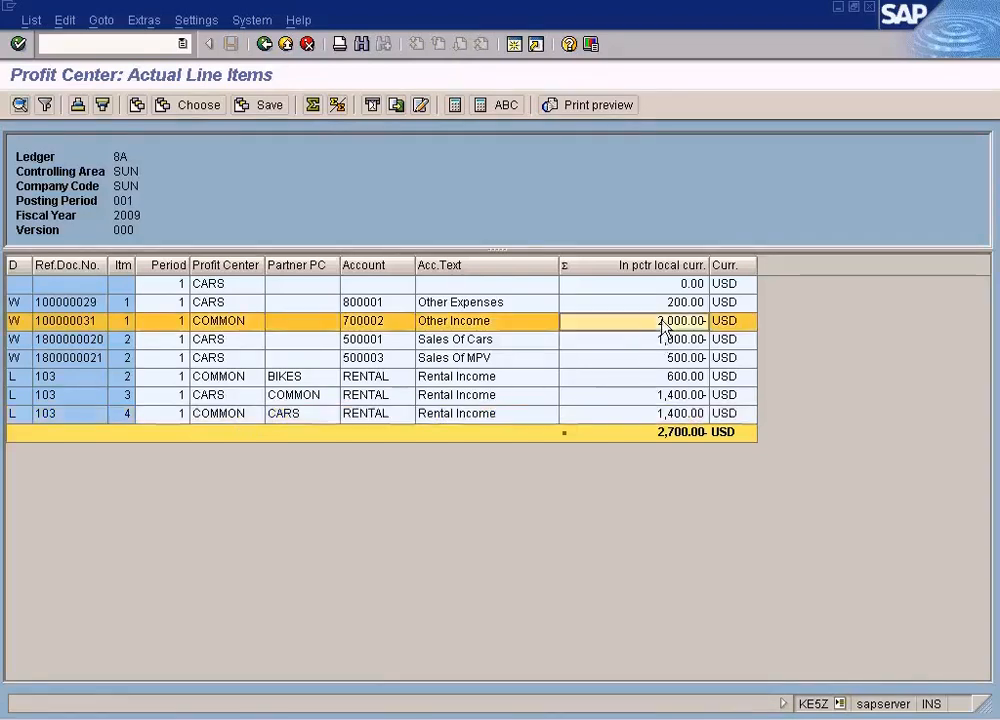
click(384, 324)
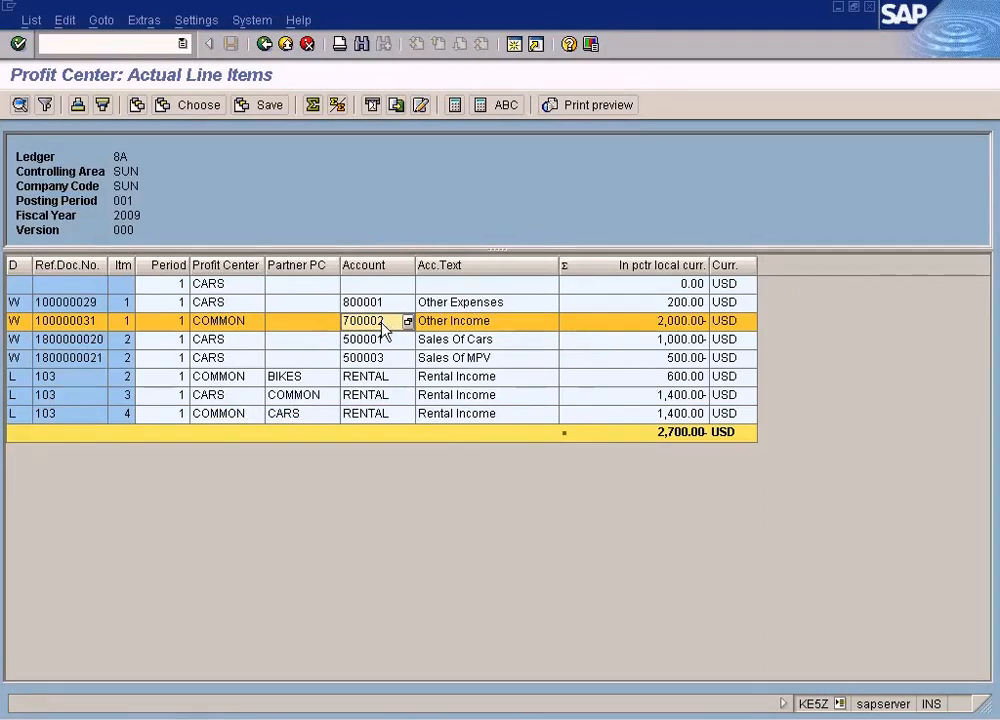
click(470, 325)
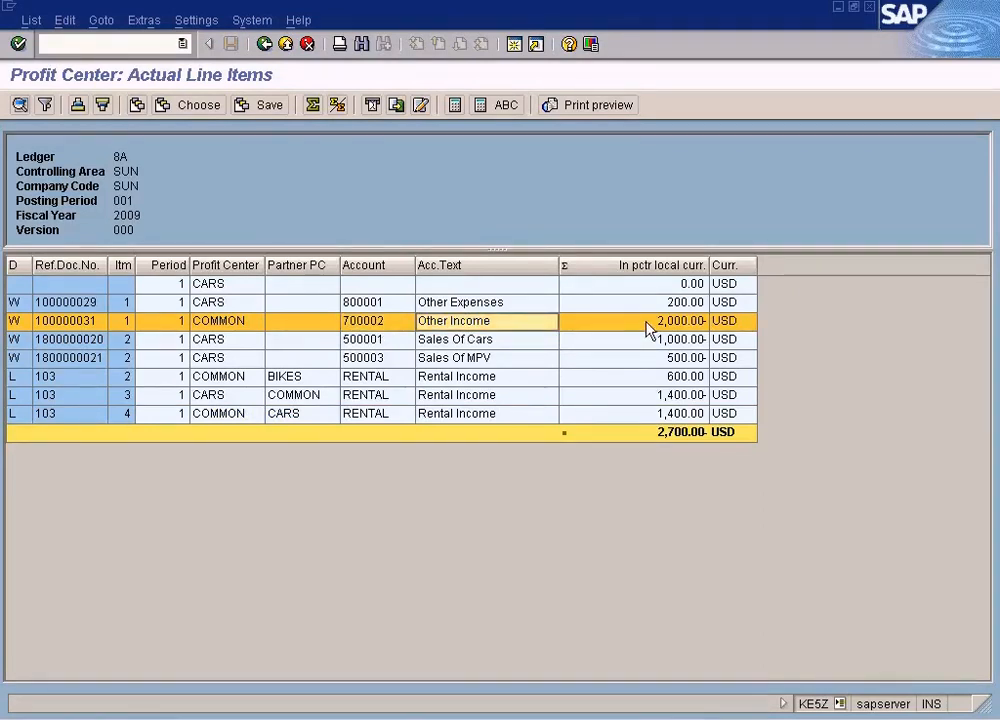
Remove CARS from the profit center multiple selection, leaving only COMMON, and execute the line item report.
click(265, 45)
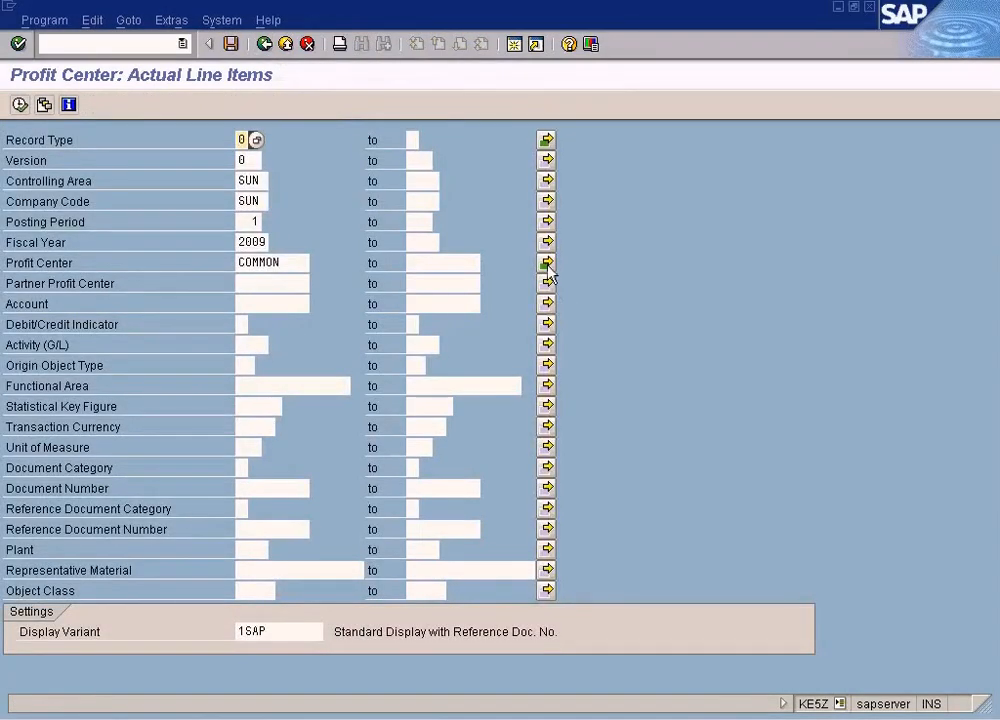
click(547, 264)
double_click(88, 268)
key(Delete)
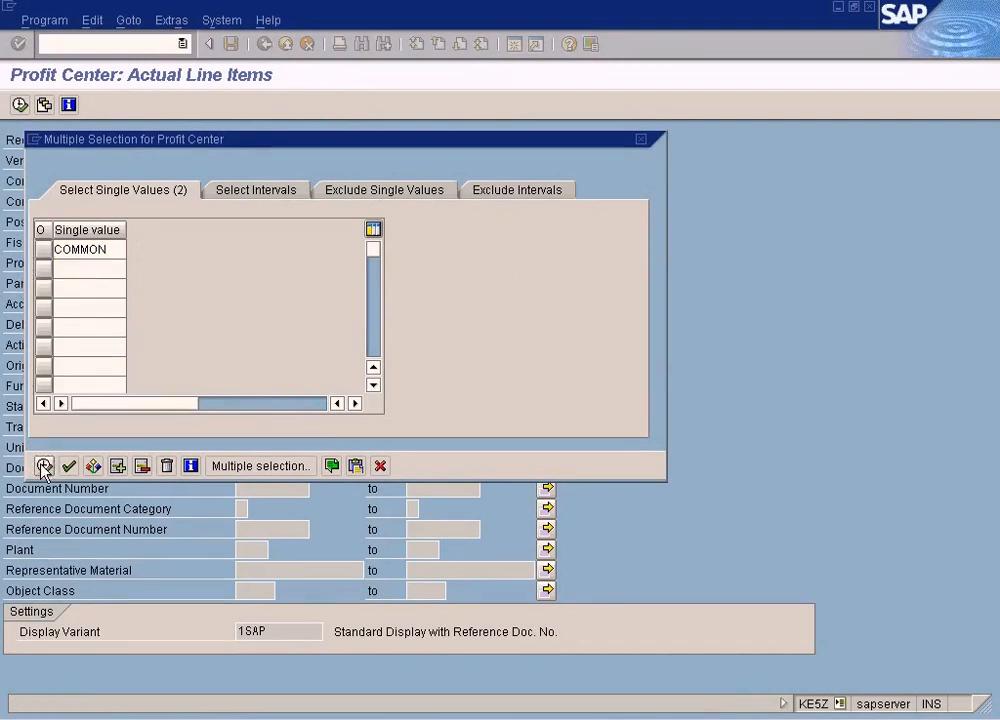
click(44, 465)
click(18, 104)
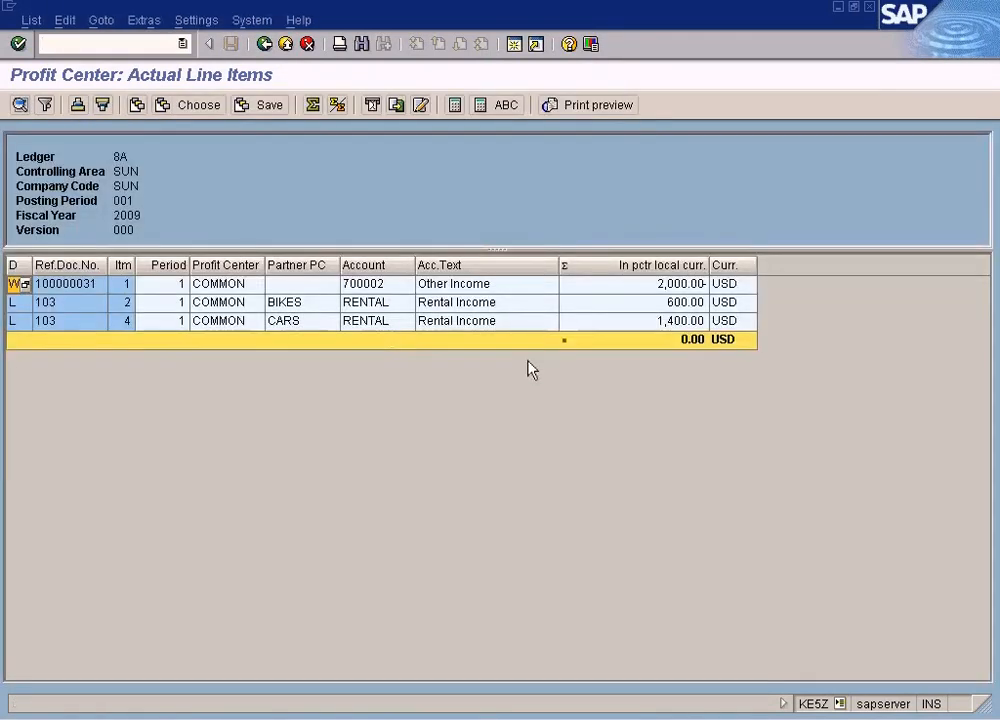
Compare COMMON's Other Income posting with its Rental Income lines for partner profit centers BIKES and CARS.
click(684, 286)
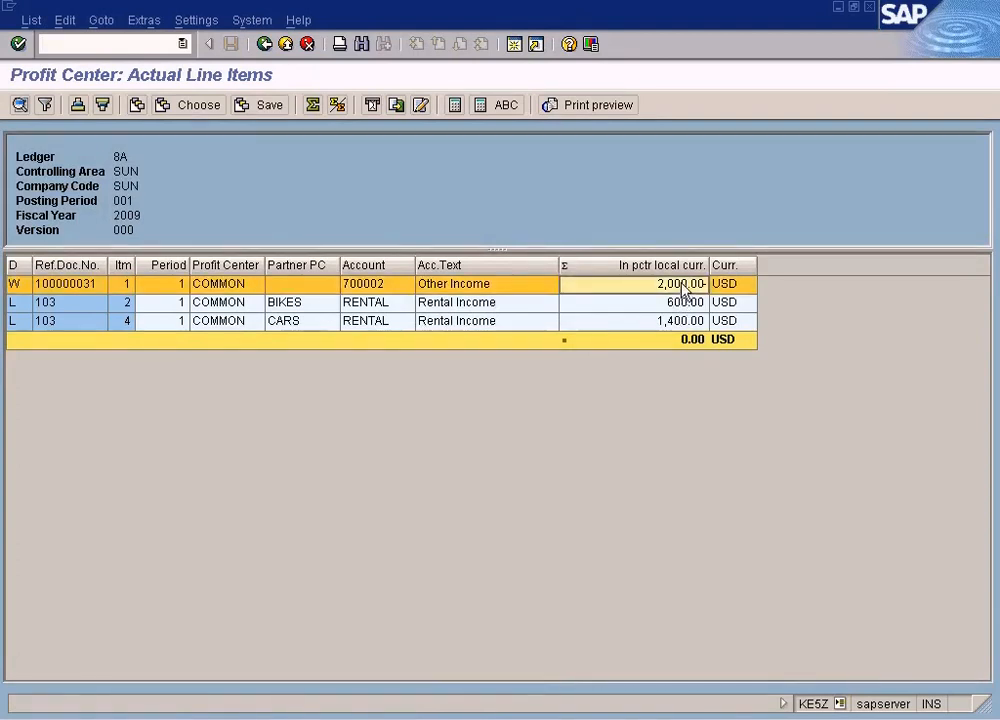
click(384, 286)
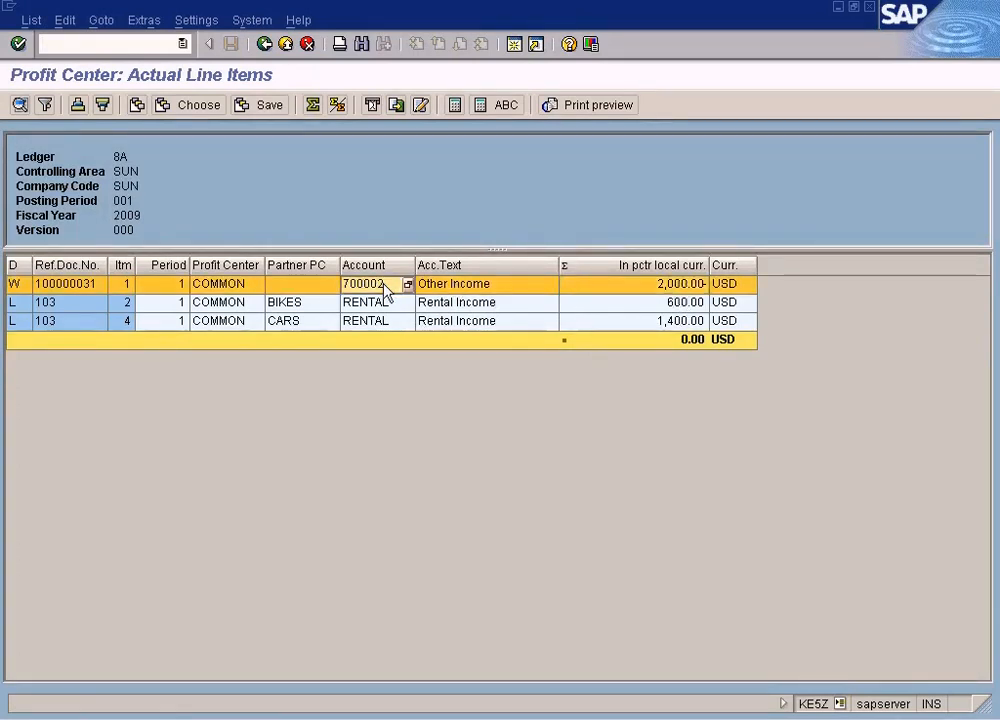
click(224, 306)
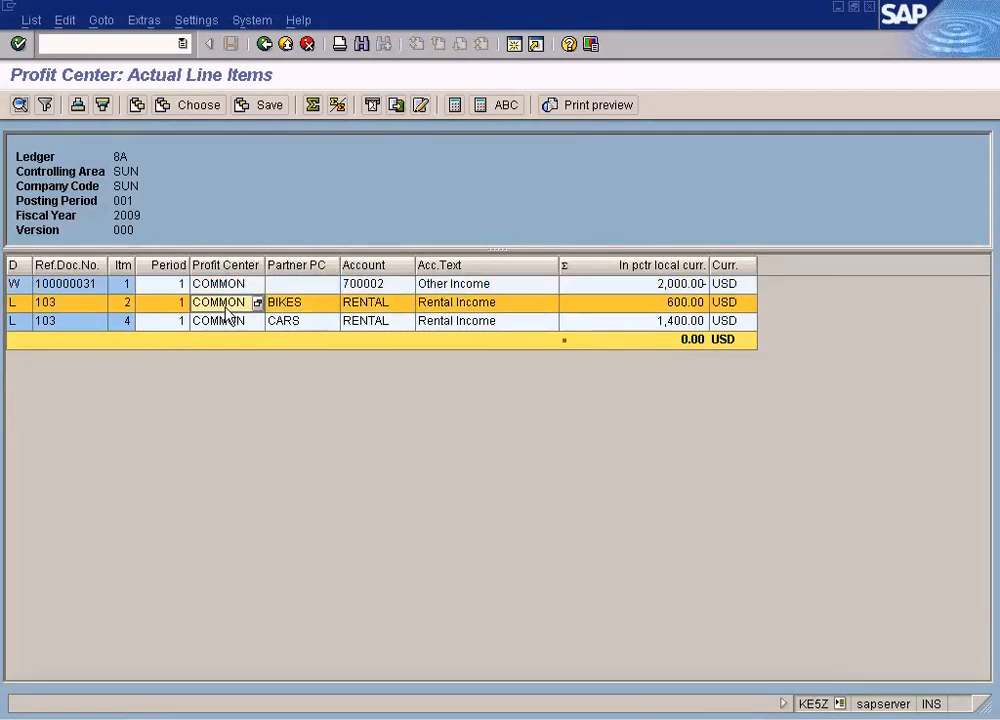
click(296, 309)
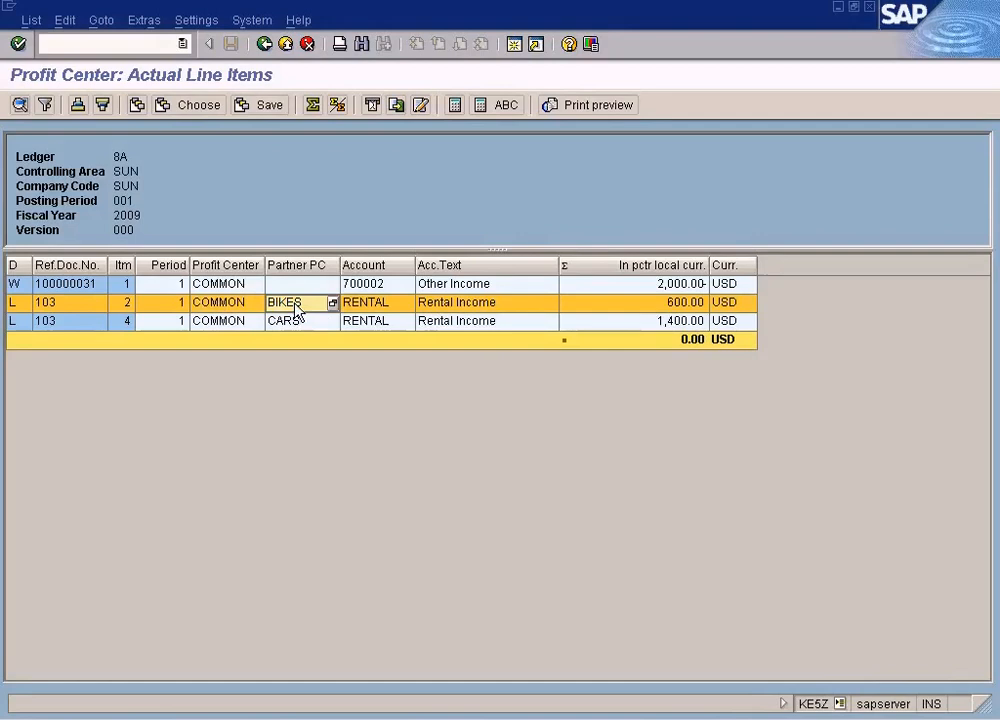
click(396, 311)
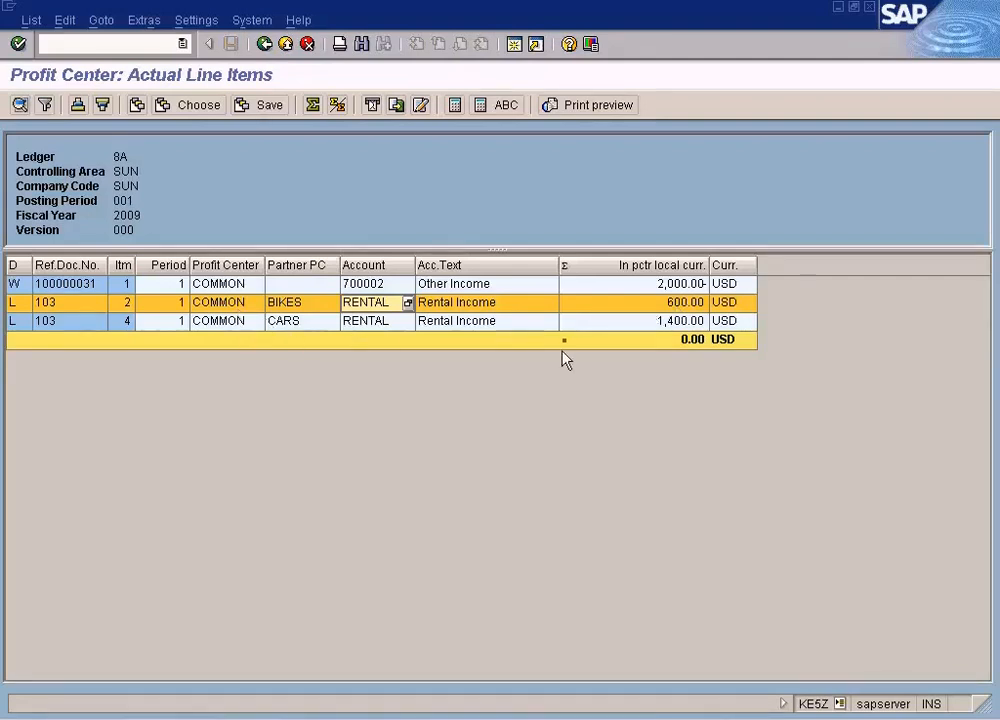
click(669, 325)
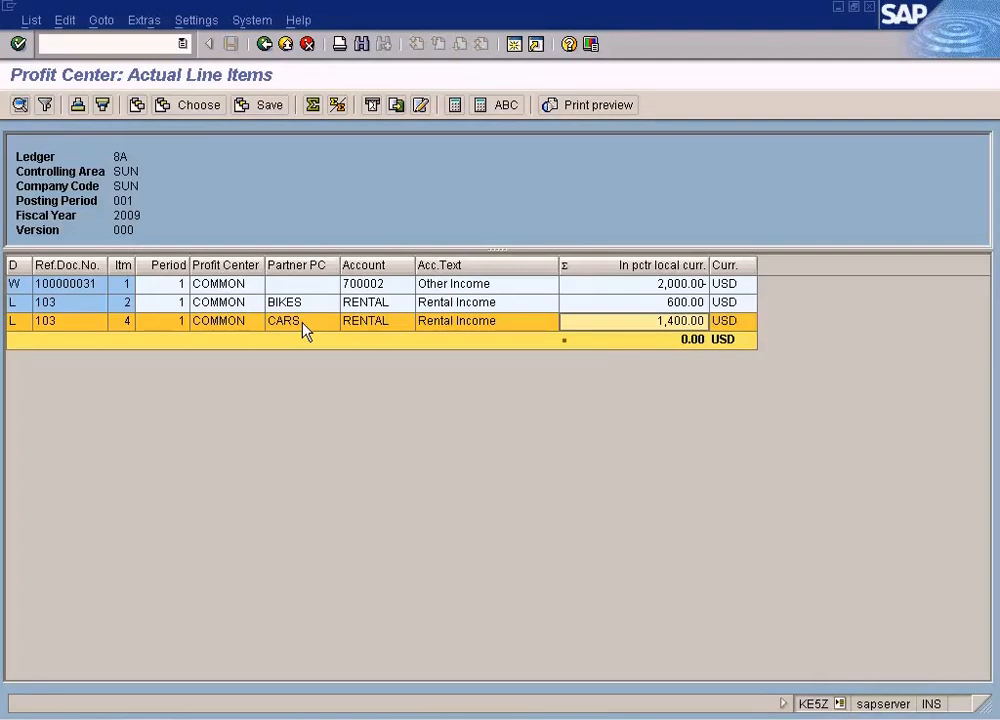
Add BIKES and CARS to COMMON in the profit center multiple selection and execute the line item report.
click(264, 44)
click(547, 263)
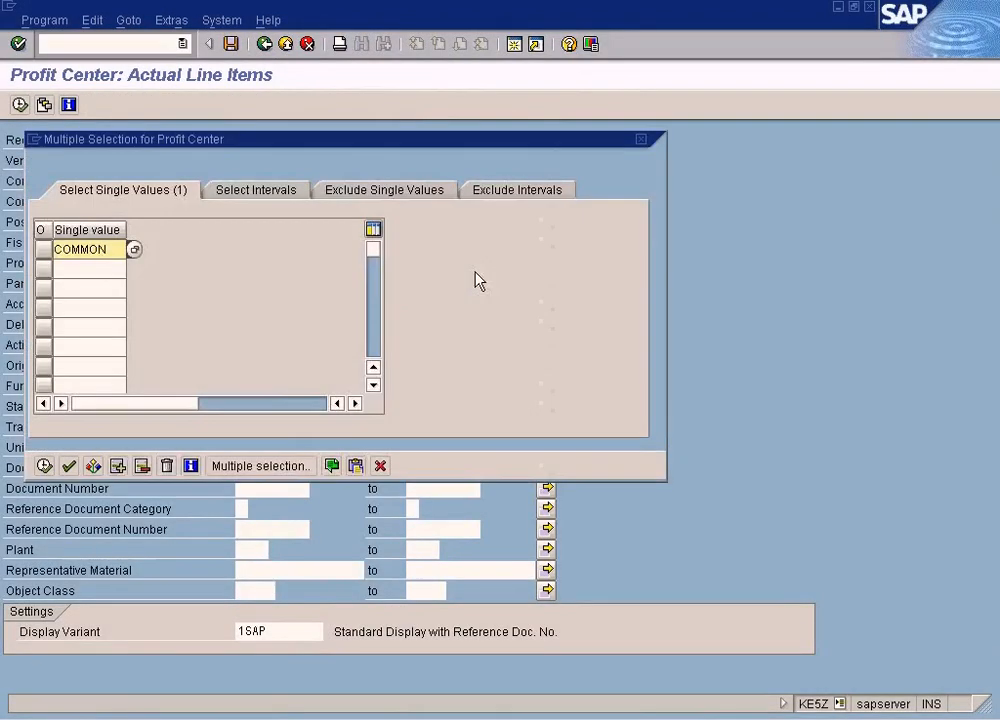
click(103, 269)
text(bi)
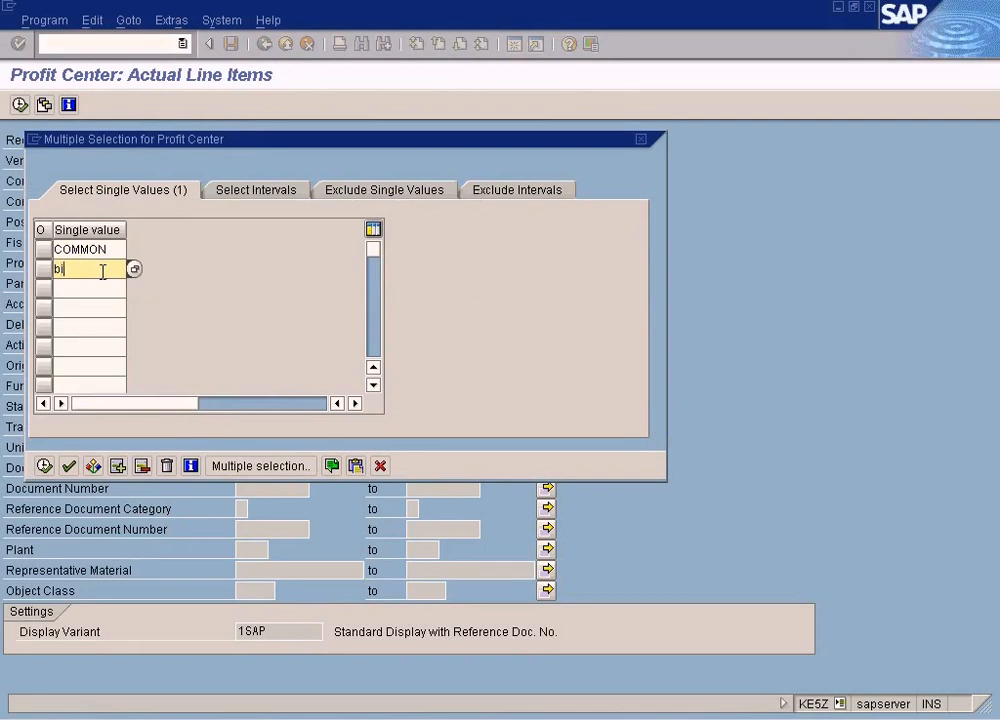
text(kes)
key(Down)
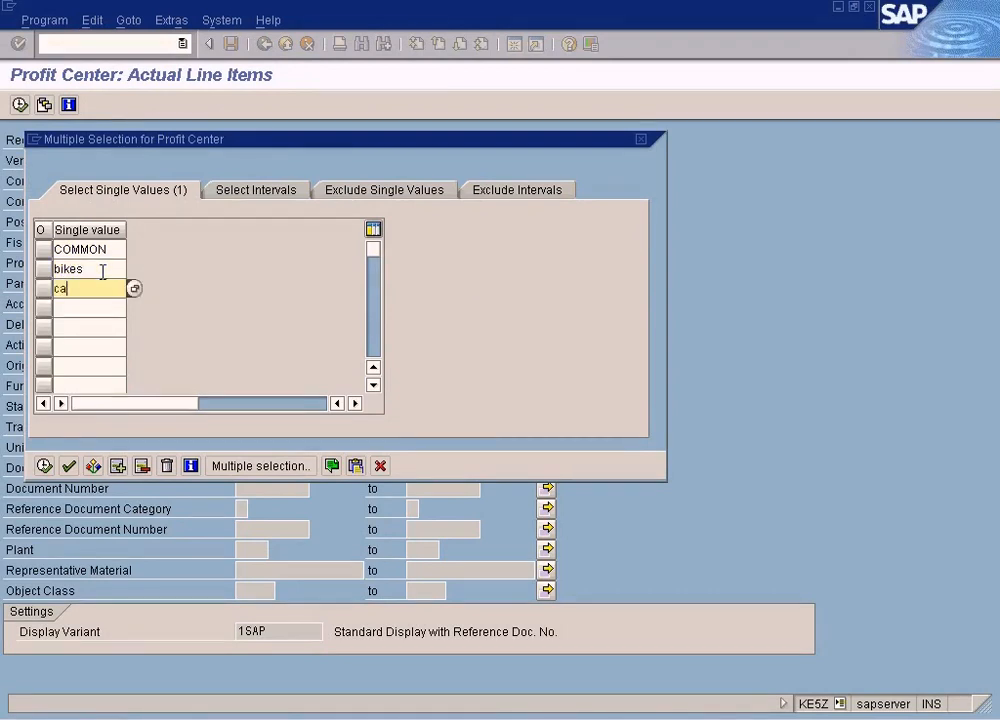
text(cars)
click(44, 465)
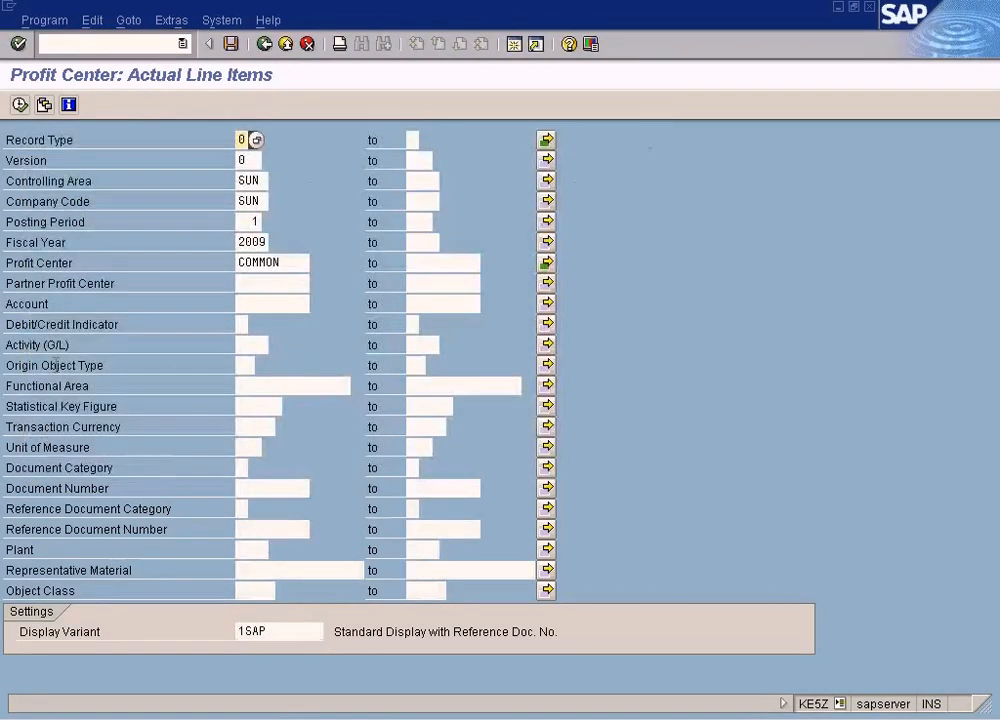
click(19, 104)
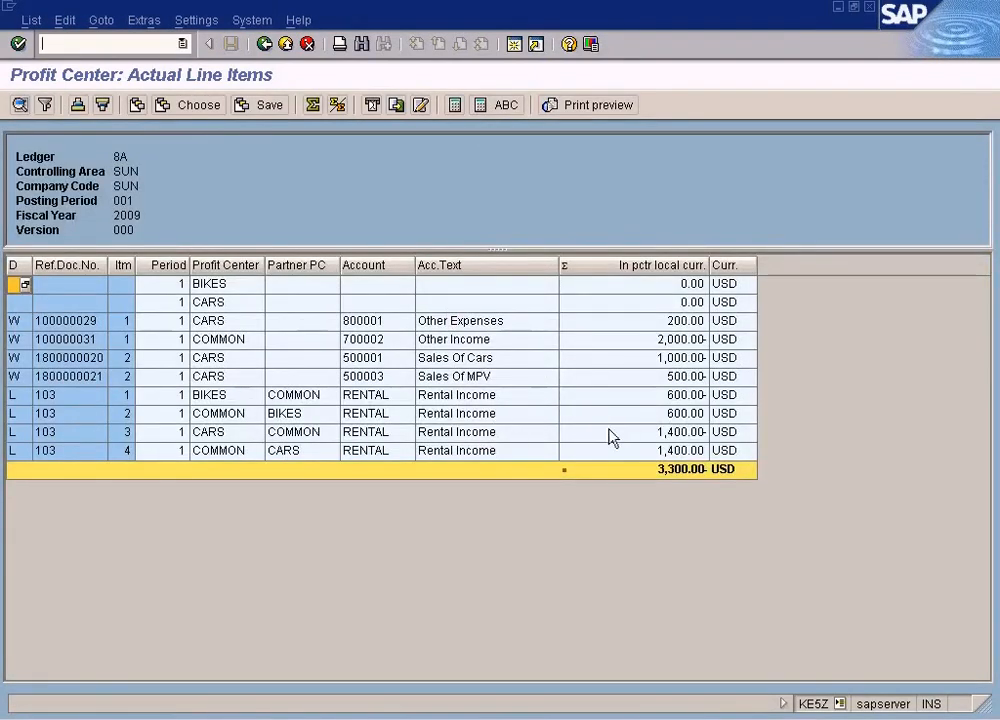
Examine the offsetting Rental Income lines between COMMON and the BIKES and CARS profit centers, then return to the selection screen.
click(514, 400)
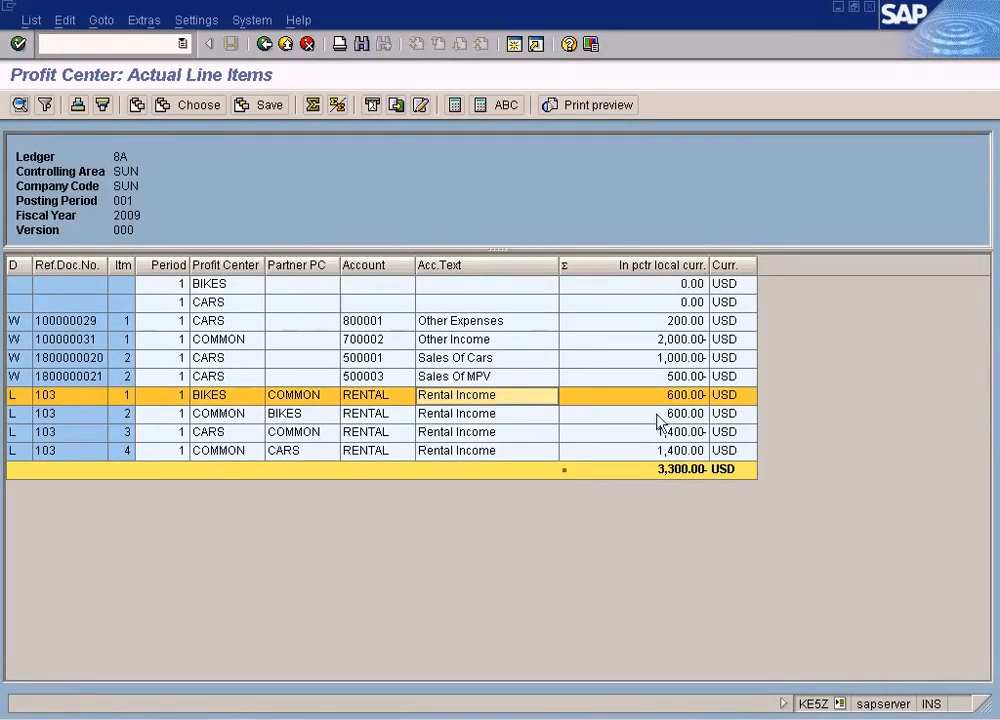
click(239, 415)
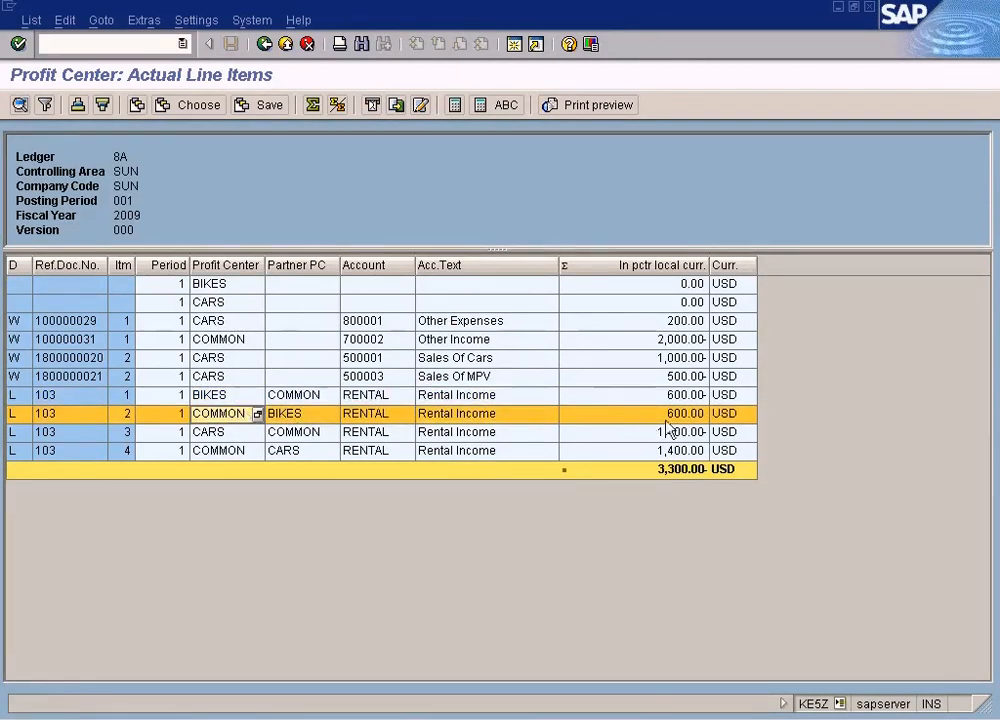
click(228, 399)
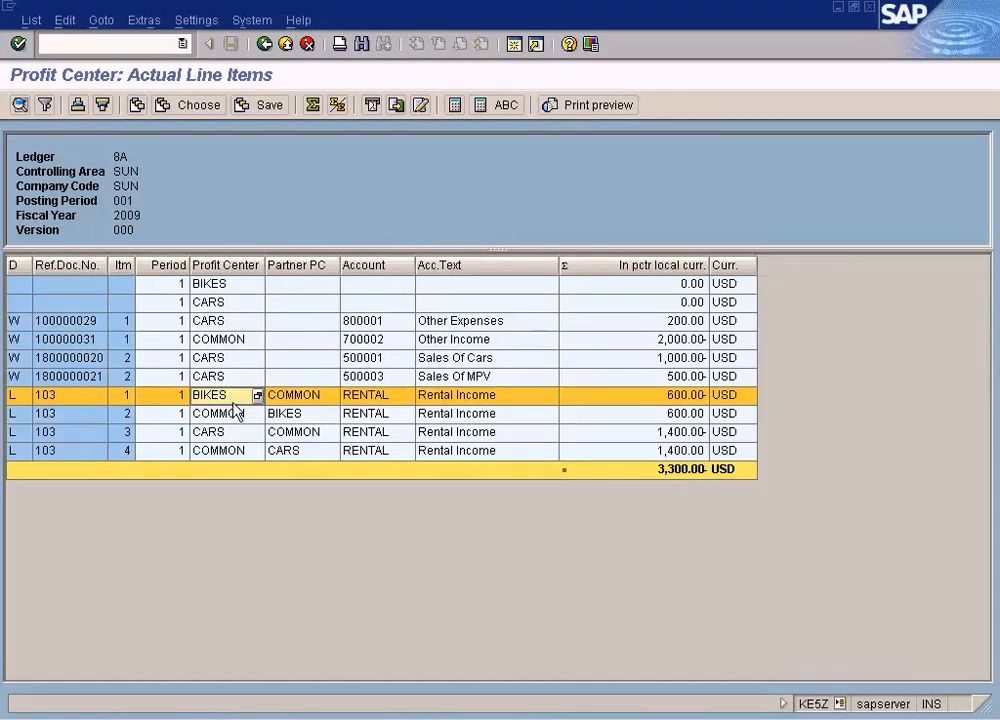
click(240, 414)
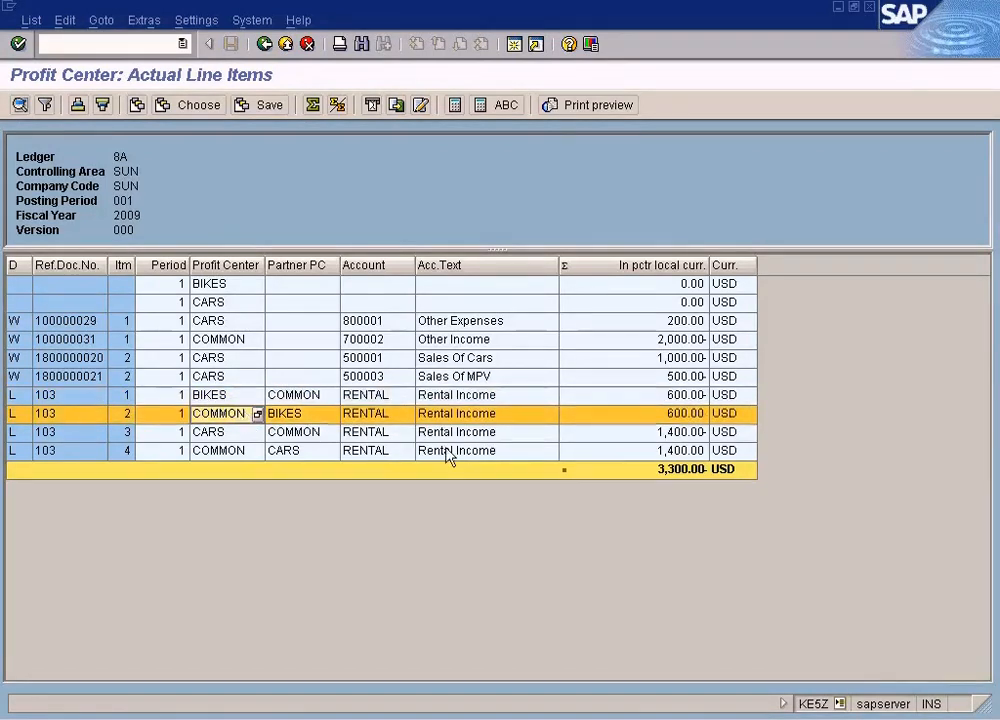
click(251, 453)
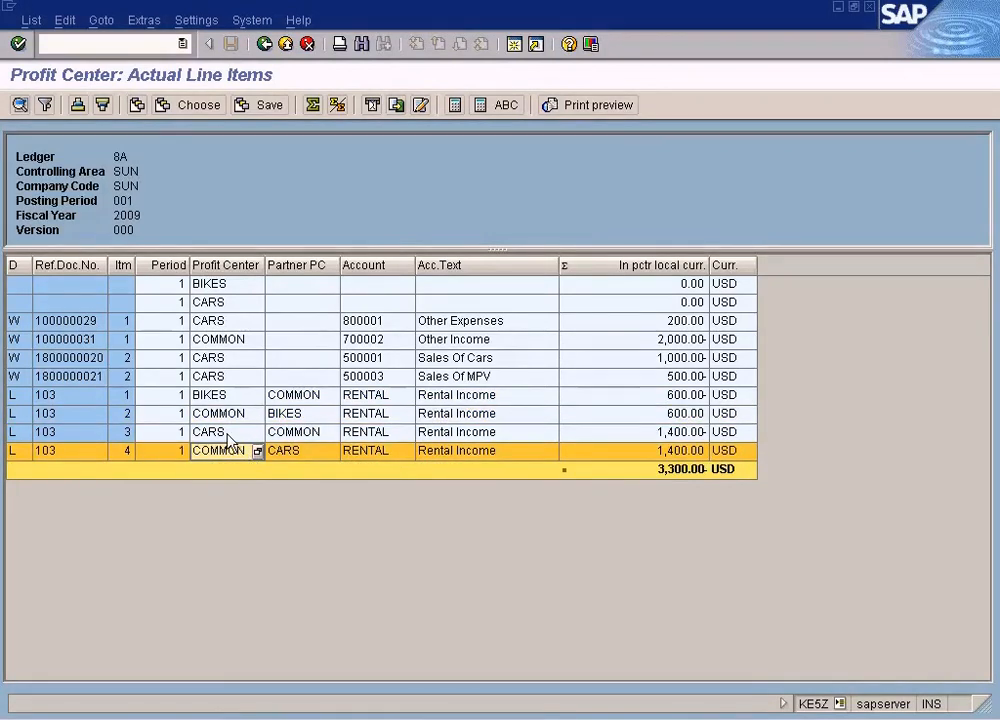
click(228, 437)
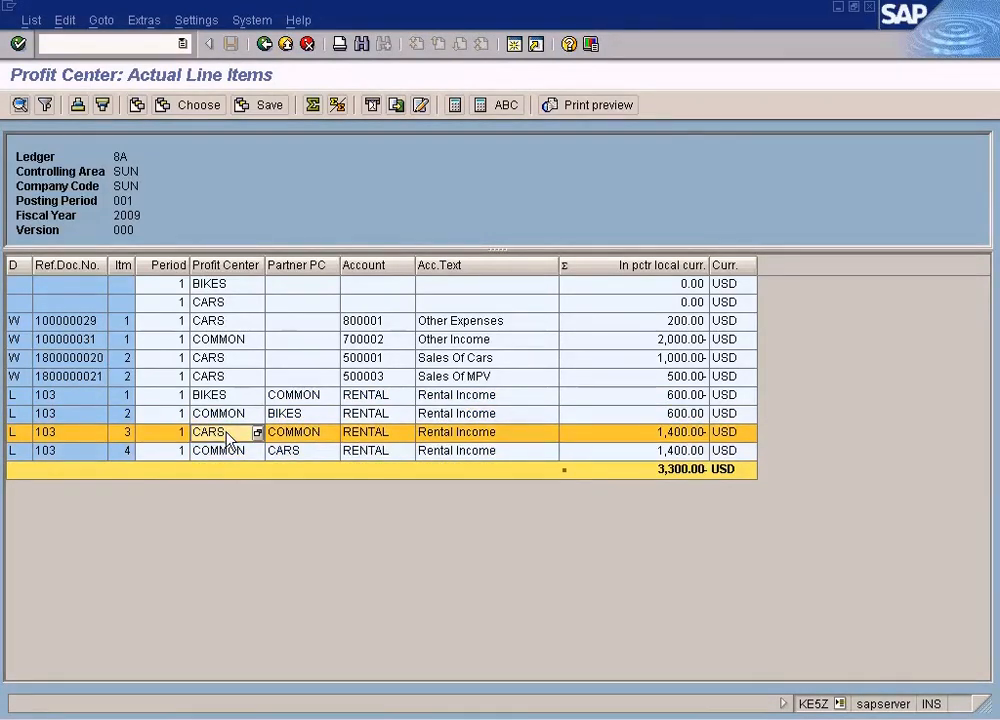
click(266, 46)
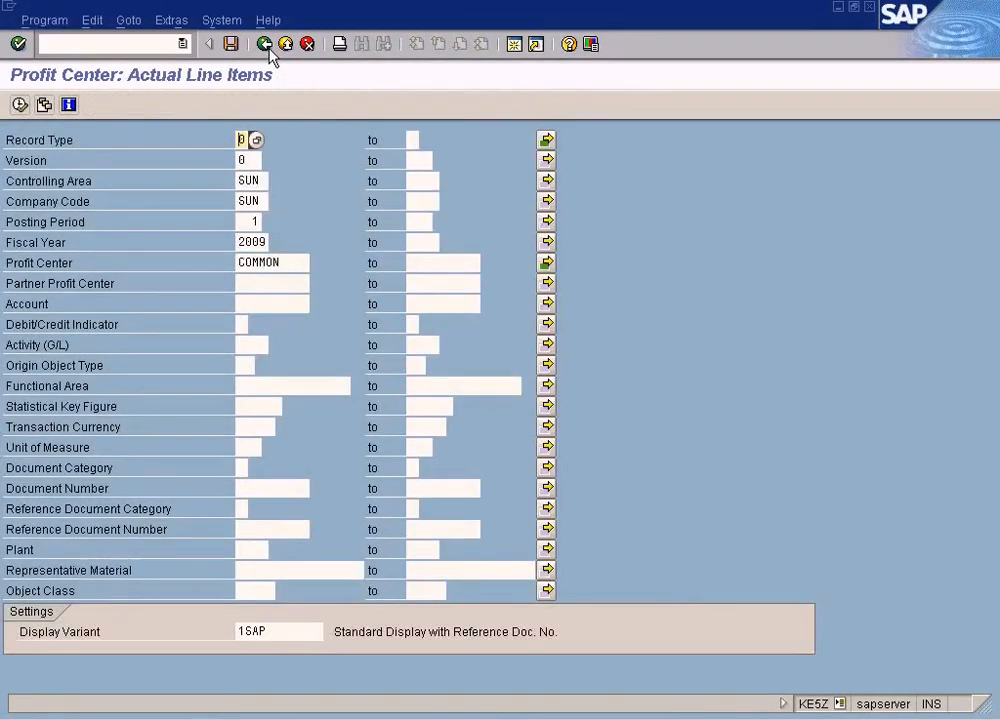
Switch to the Display IMG session and open the first segment of the RENTAL cycle through EC-PCA: Change actual assessment.
click(357, 714)
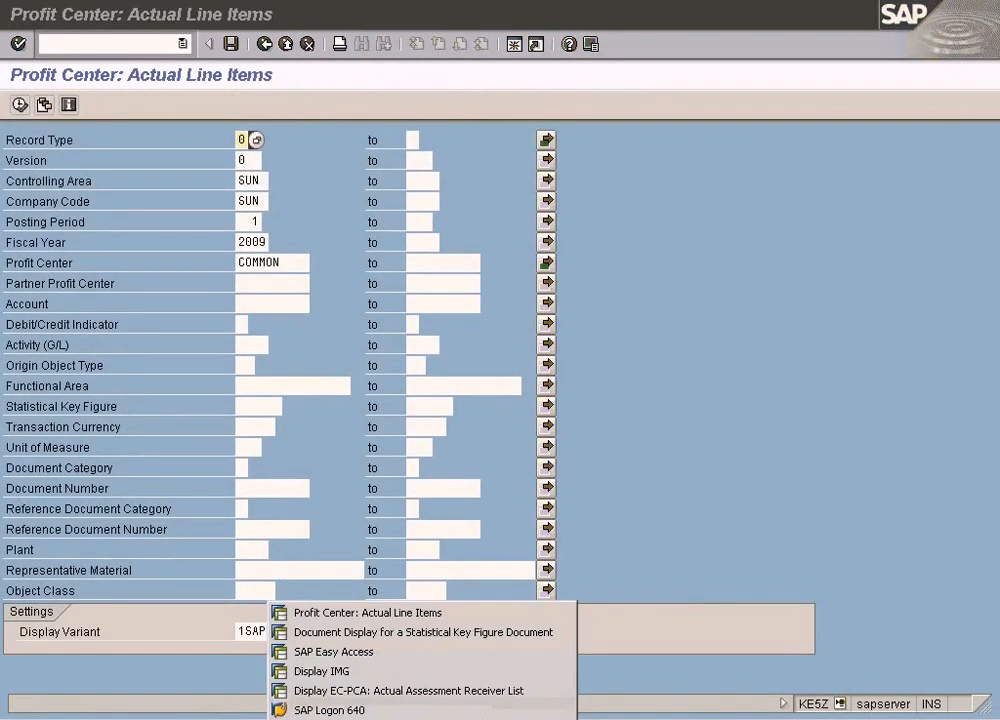
click(382, 692)
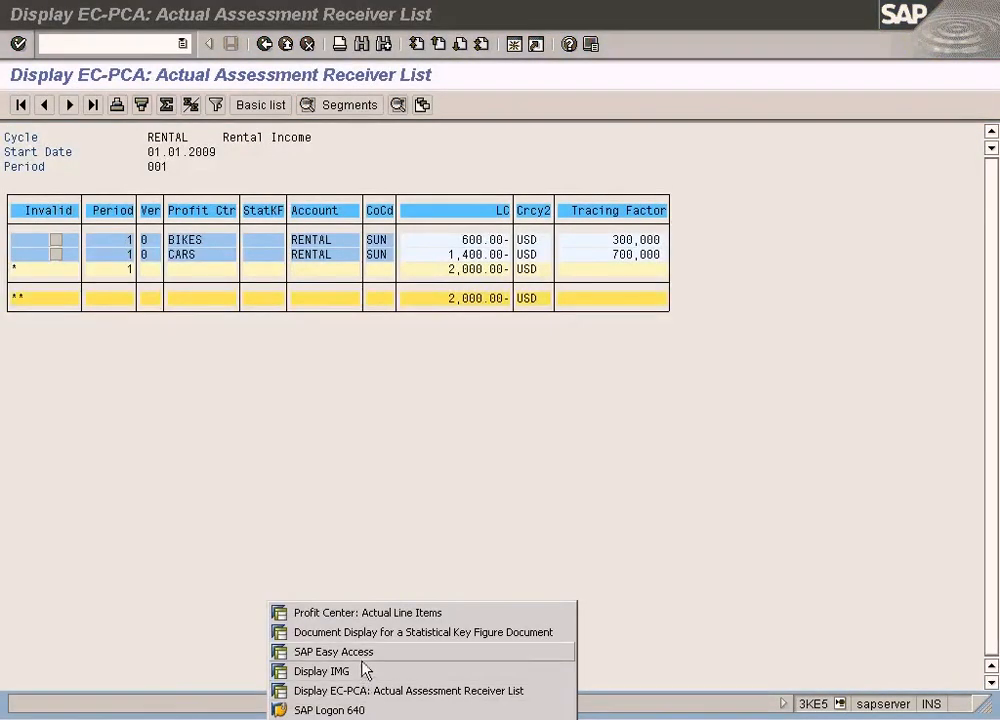
click(359, 677)
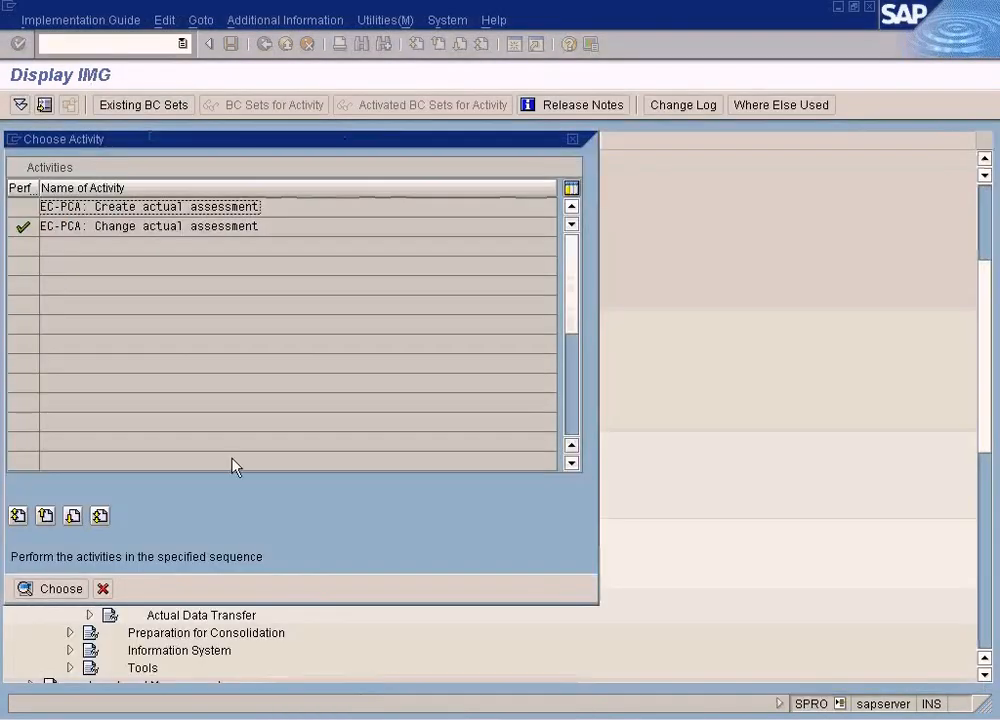
click(180, 228)
double_click(180, 228)
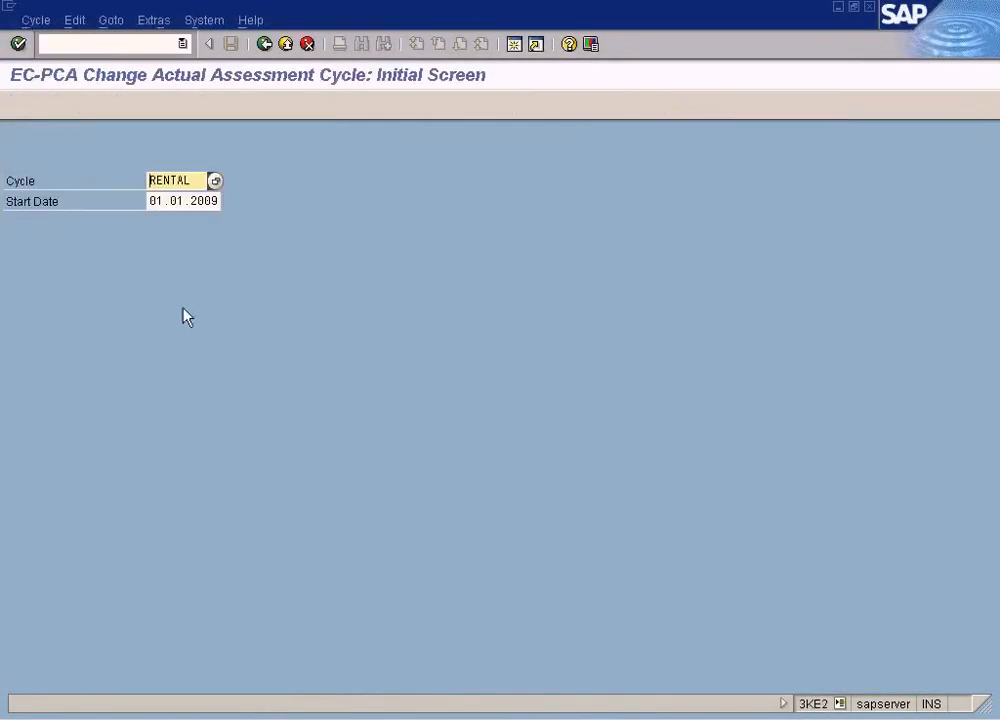
key(Return)
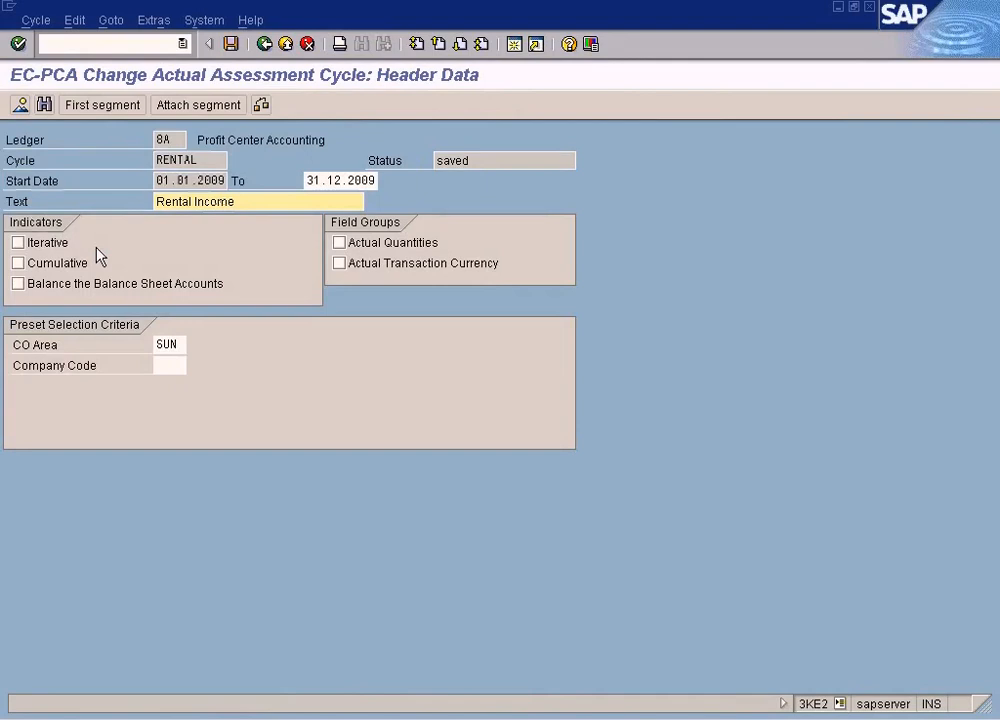
click(137, 112)
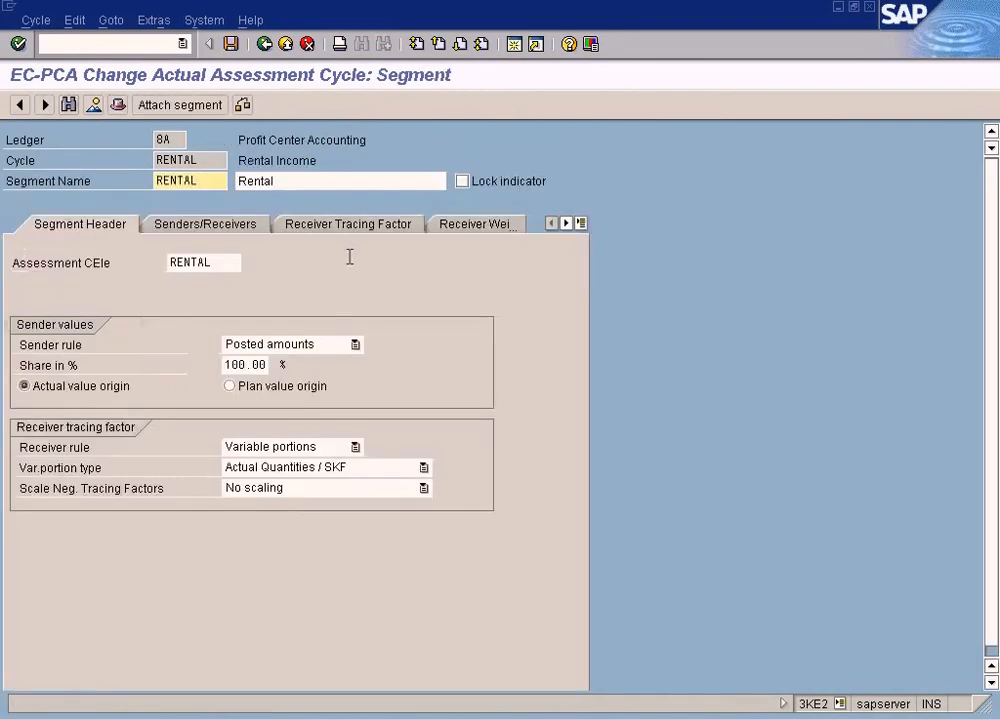
Check the RENTAL segment's receiver tracing factor criteria, then open table GLPCT with SE16 in the Statistical Key Figure Document session.
click(371, 228)
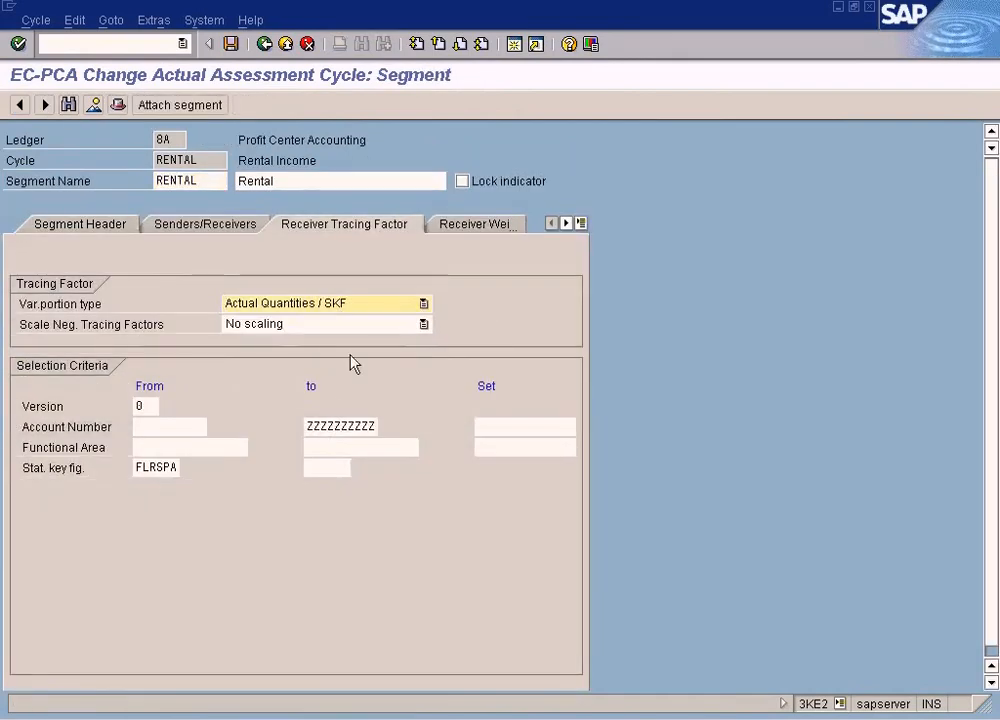
click(190, 426)
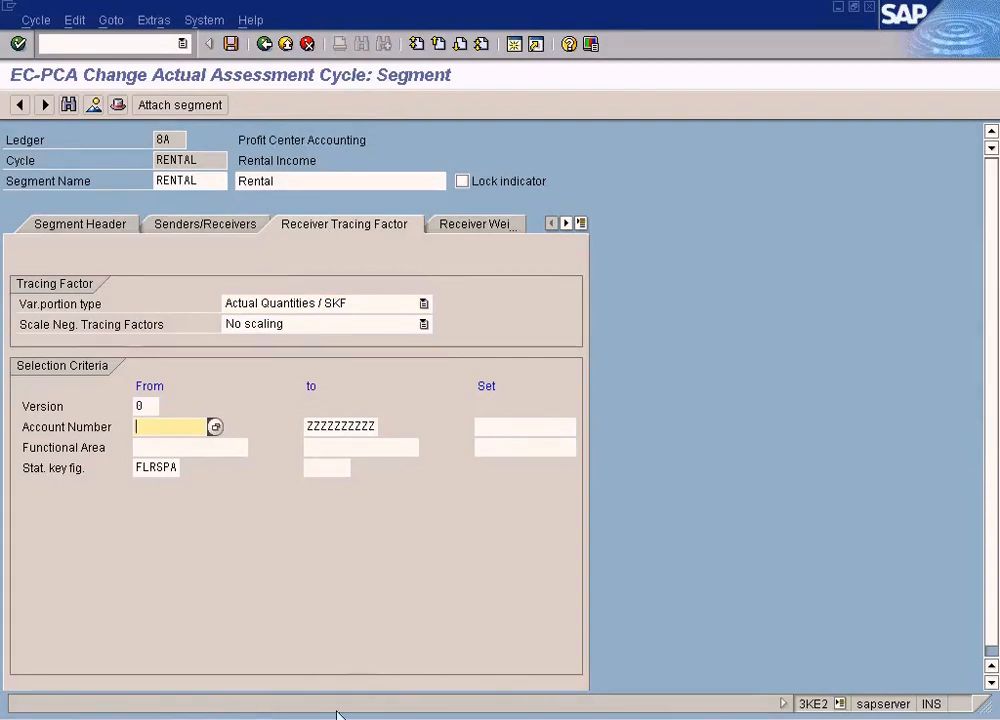
click(338, 716)
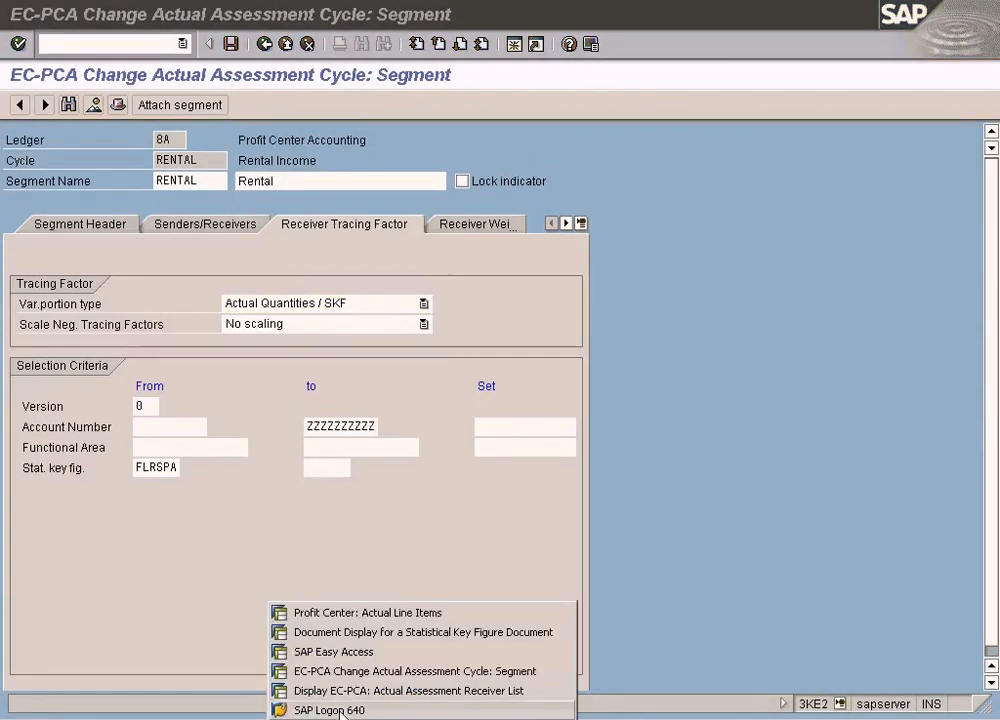
click(368, 634)
click(105, 41)
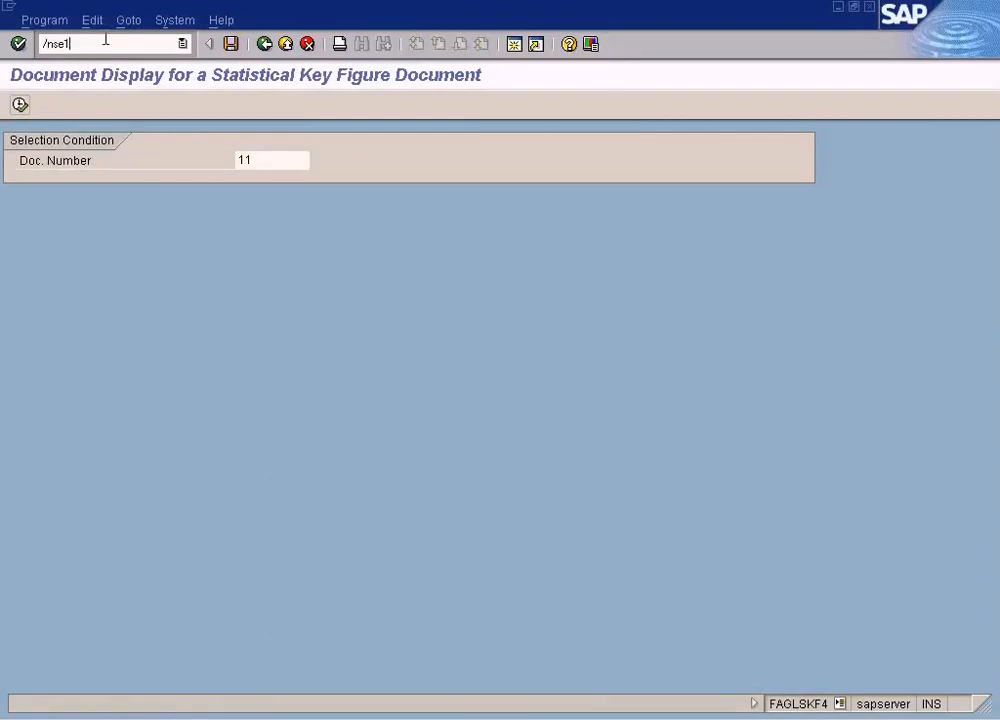
key(Return)
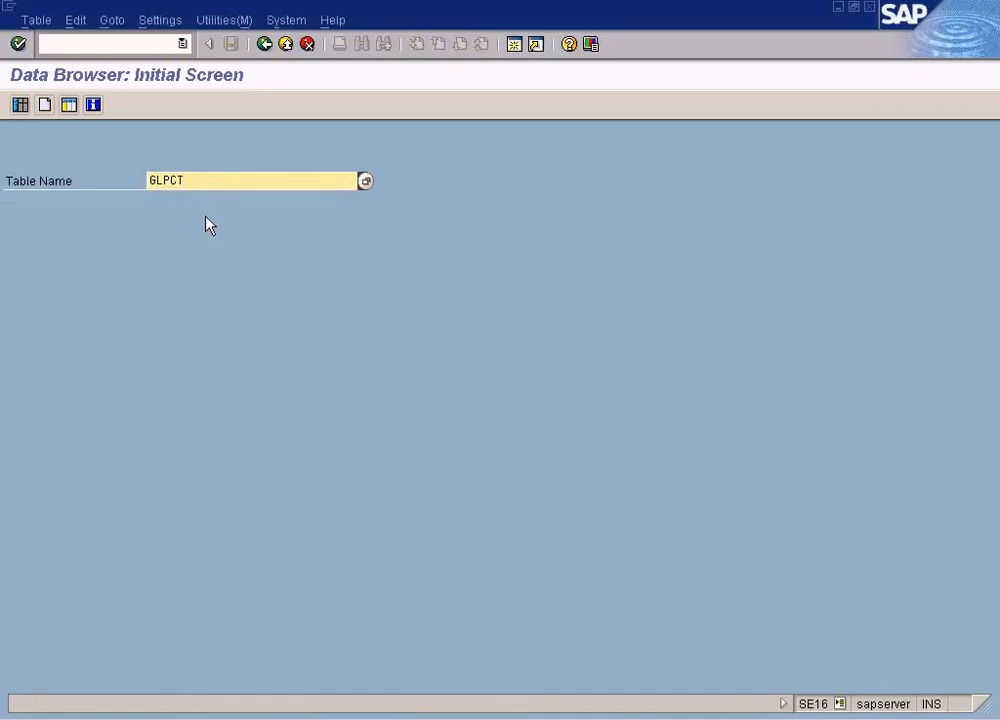
click(20, 105)
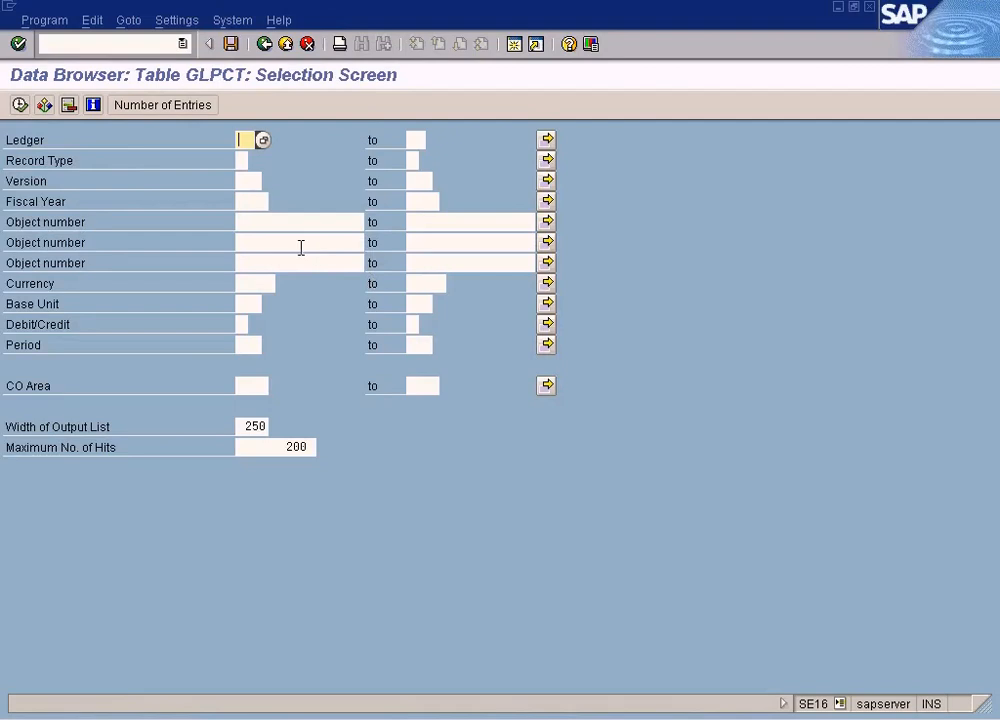
Restrict the GLPCT selection to ledger 8A and CO area SUN, then list the entries.
click(262, 140)
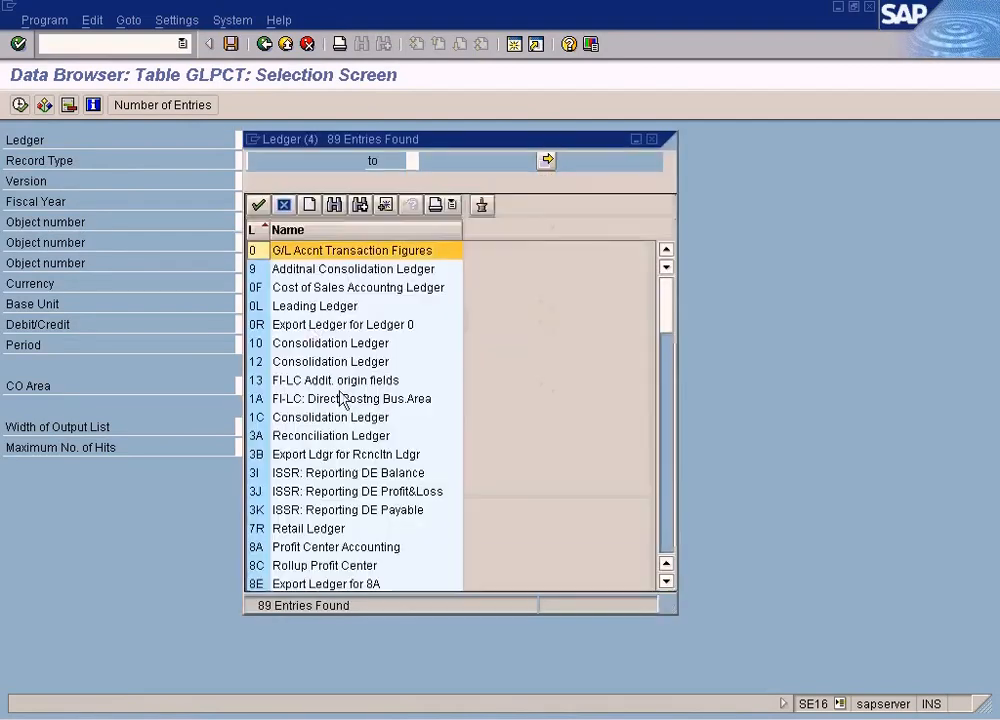
double_click(388, 548)
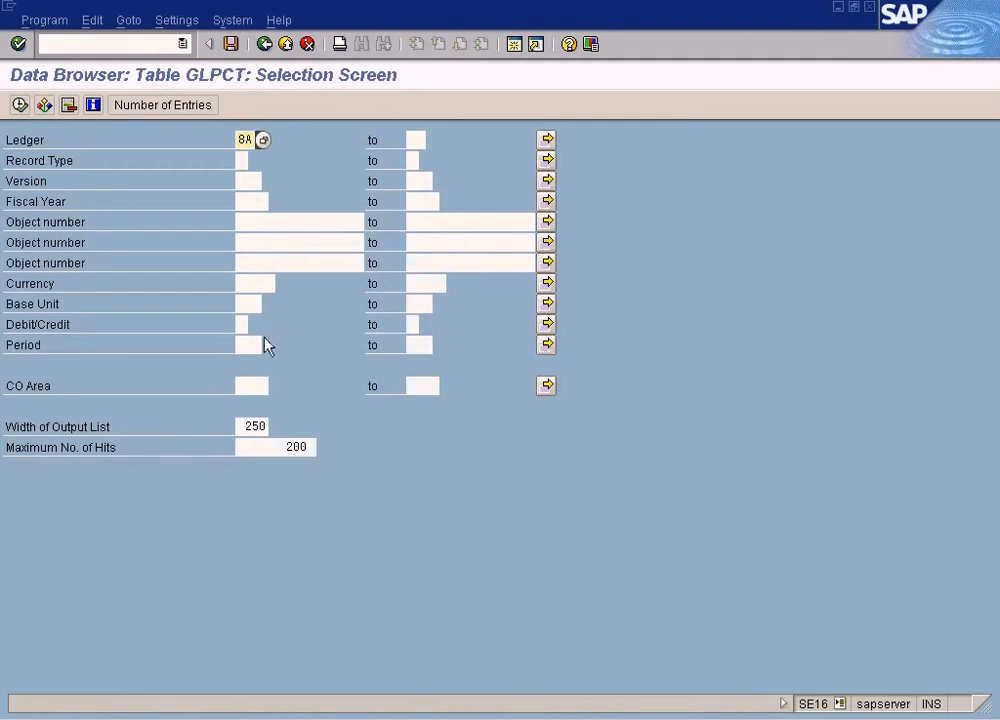
click(254, 384)
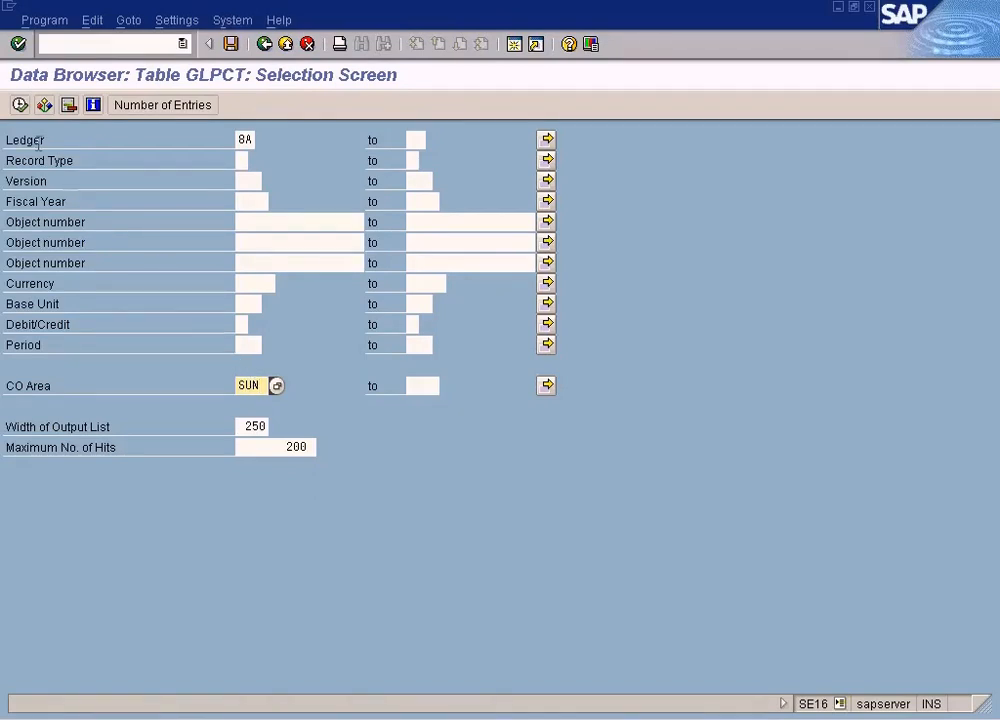
click(19, 104)
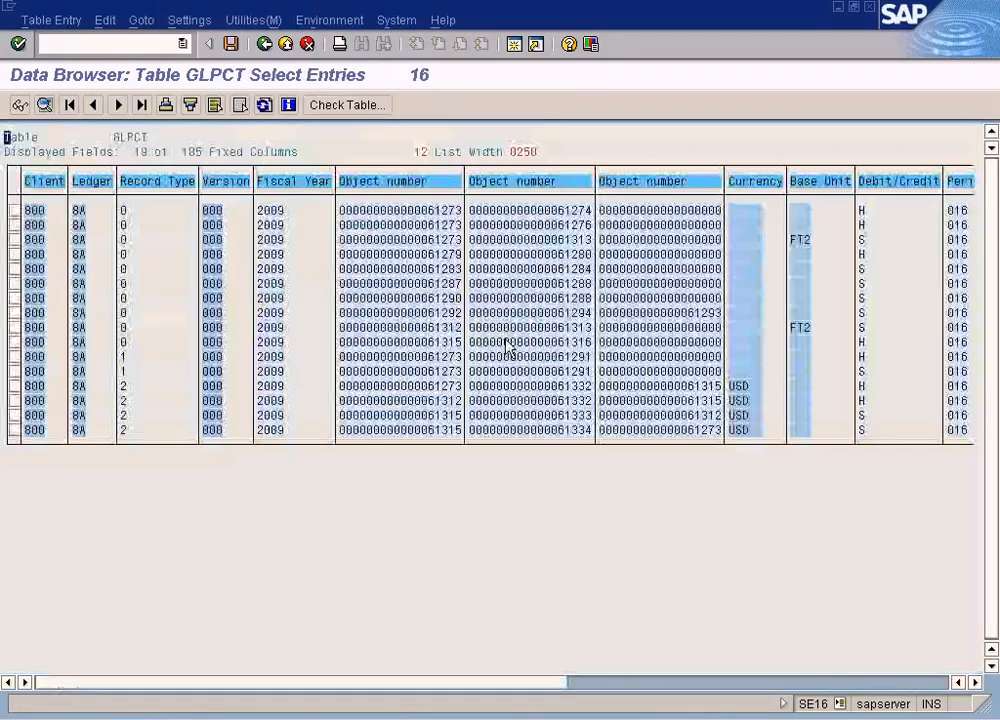
Examine the Account Number column for the CARS and BIKES entries with base unit FT2.
click(941, 684)
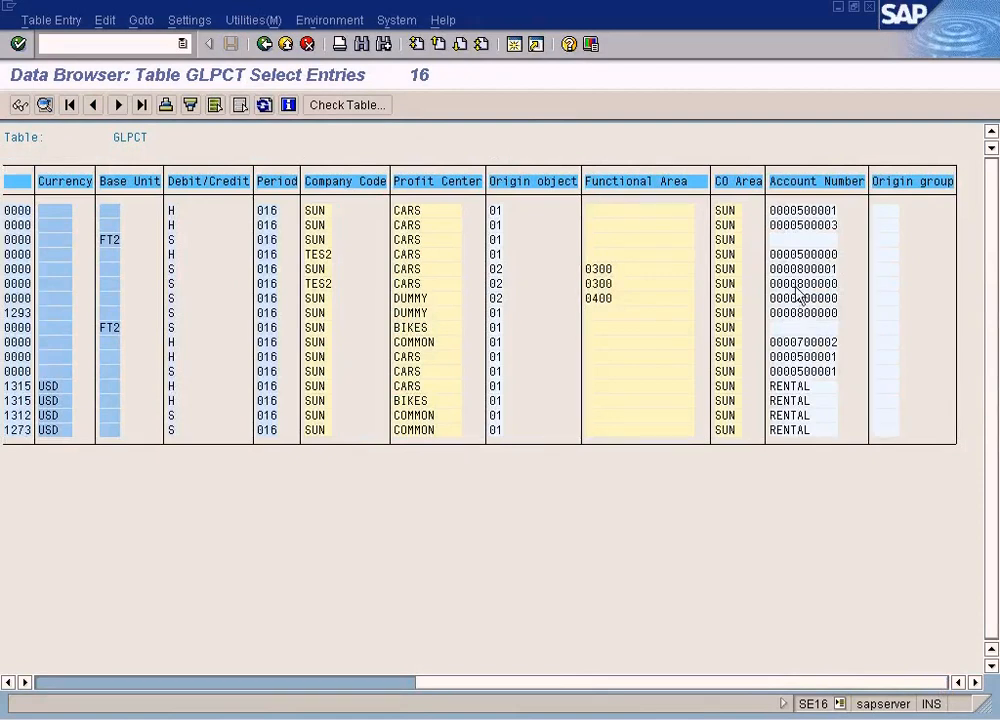
click(787, 240)
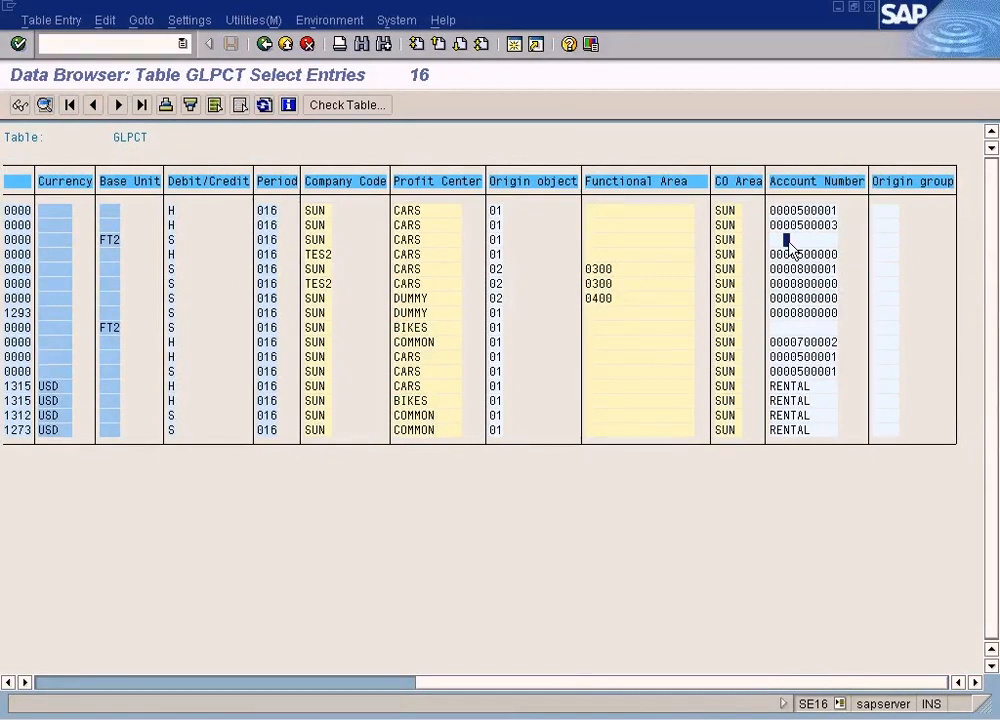
click(800, 327)
click(796, 240)
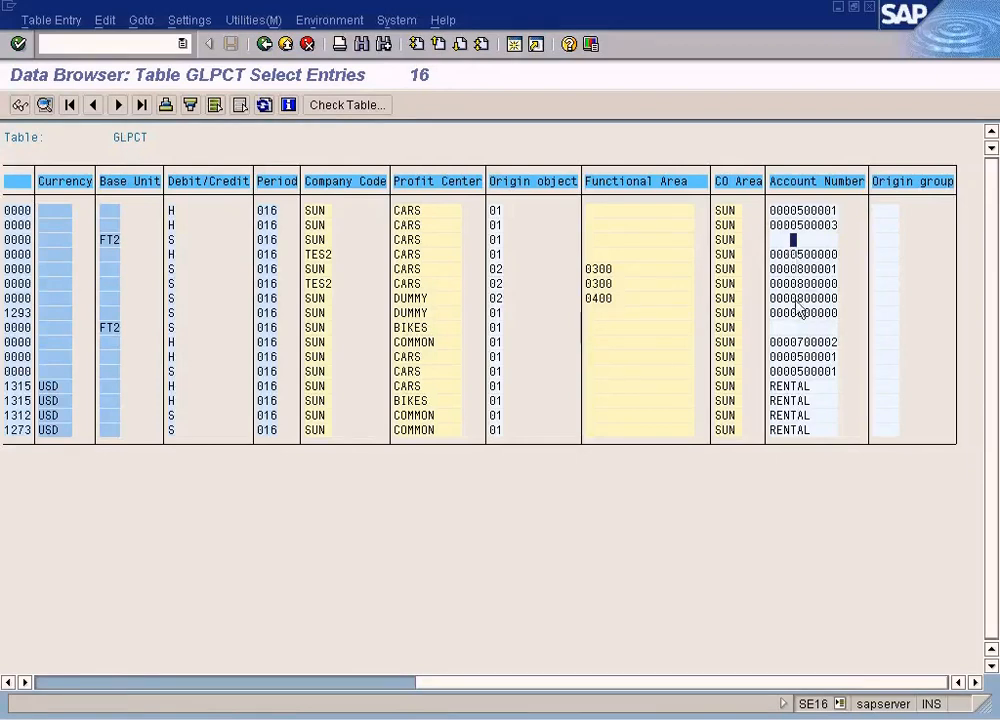
Open the CARS entry with base unit FT2, inspect its period quantities and statistical key figure, and return to the list.
double_click(787, 243)
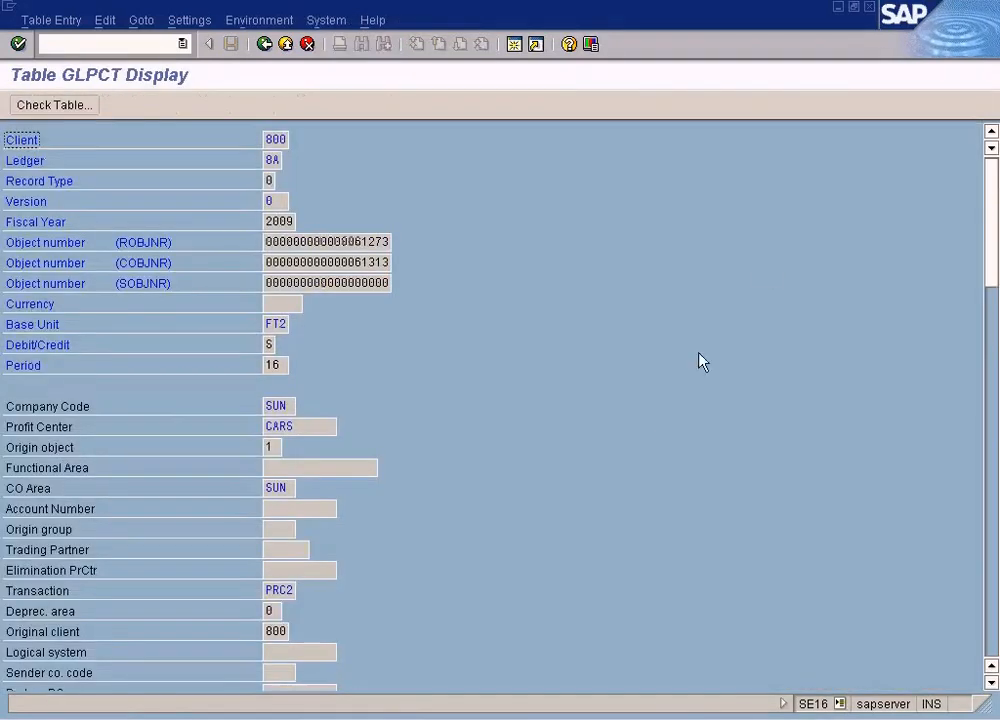
scroll(638, 478, down, 3)
click(989, 634)
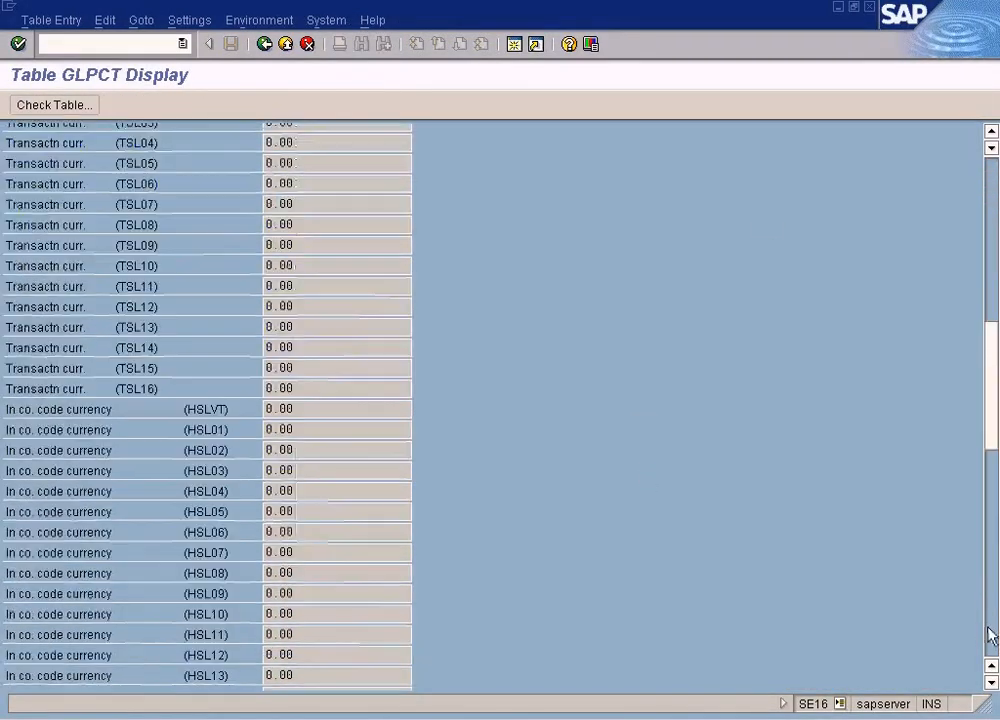
click(989, 634)
click(989, 634)
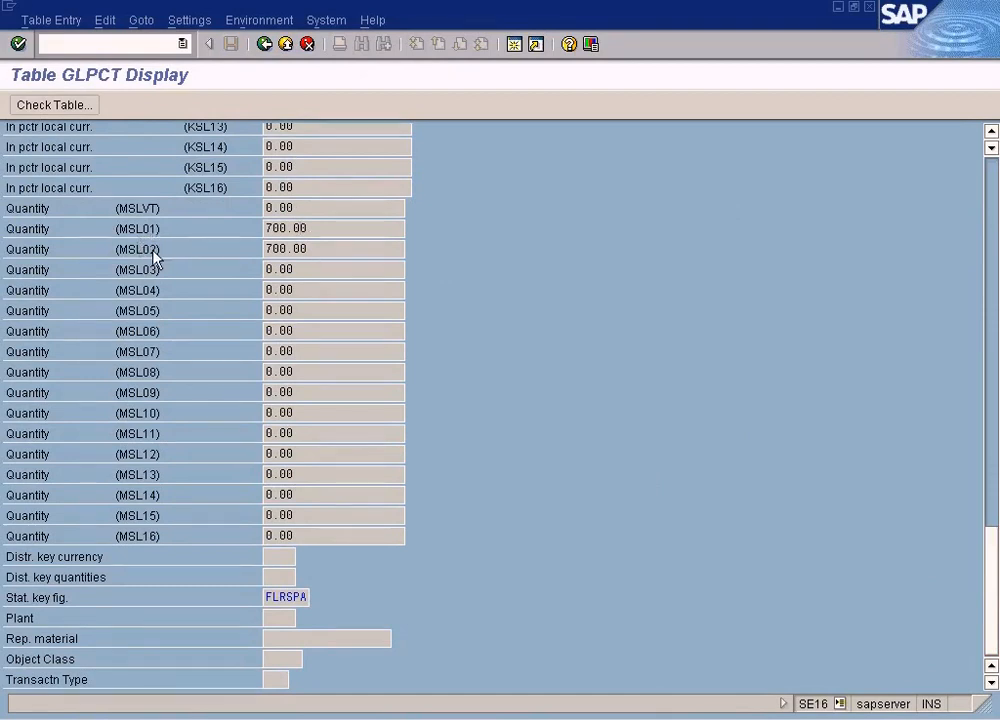
click(305, 248)
double_click(263, 597)
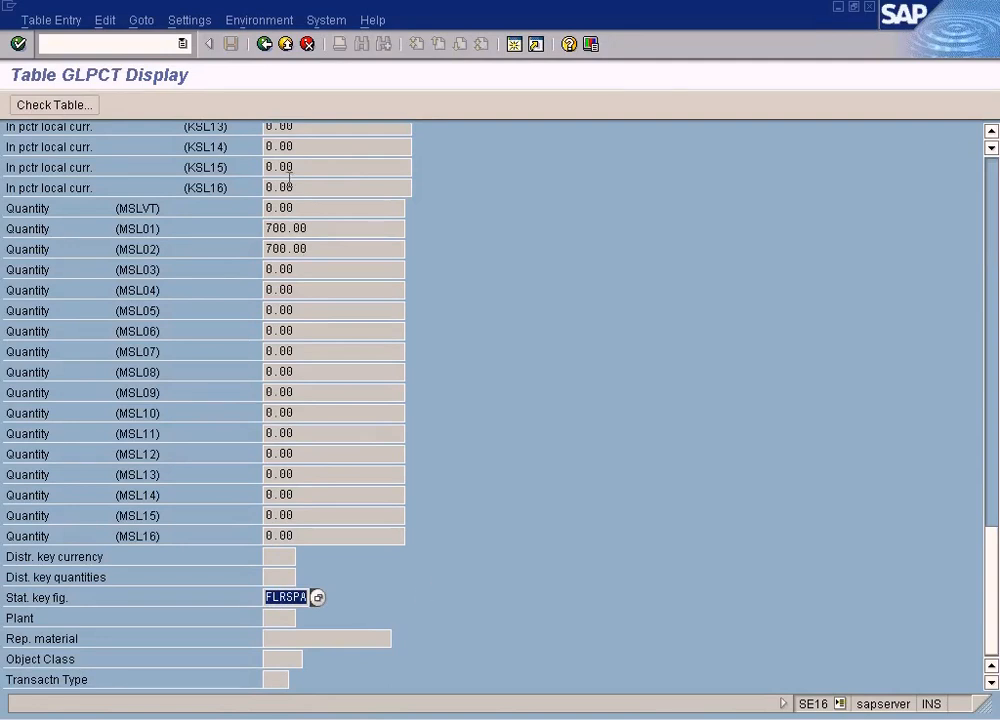
click(264, 45)
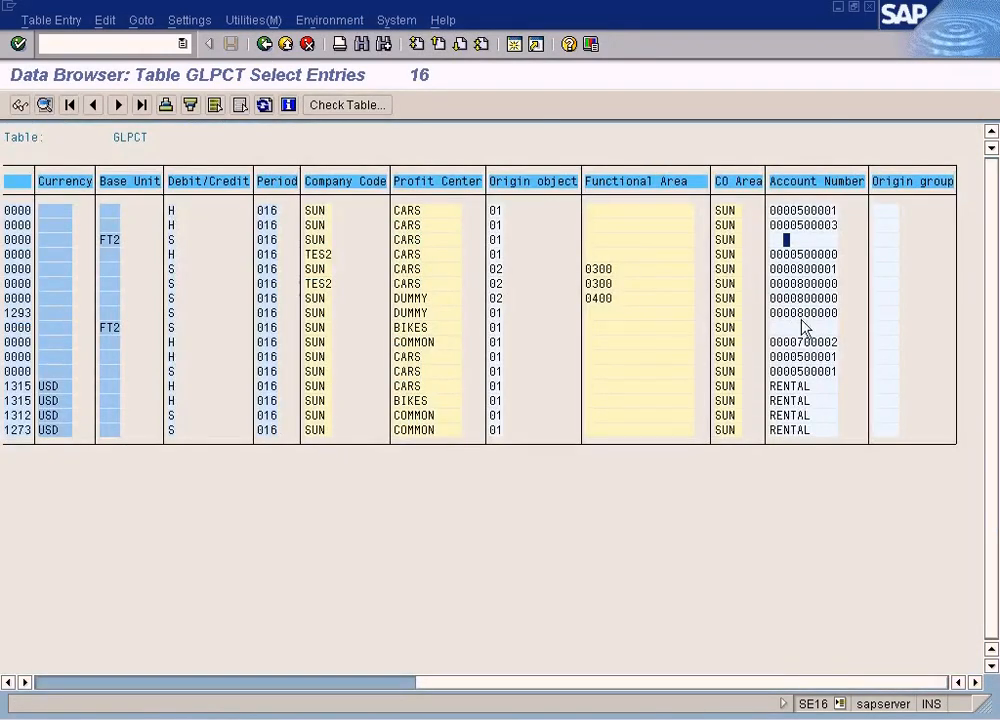
Open the BIKES entry with base unit FT2, inspect its period quantities and statistical key figure, and return to the list.
click(409, 328)
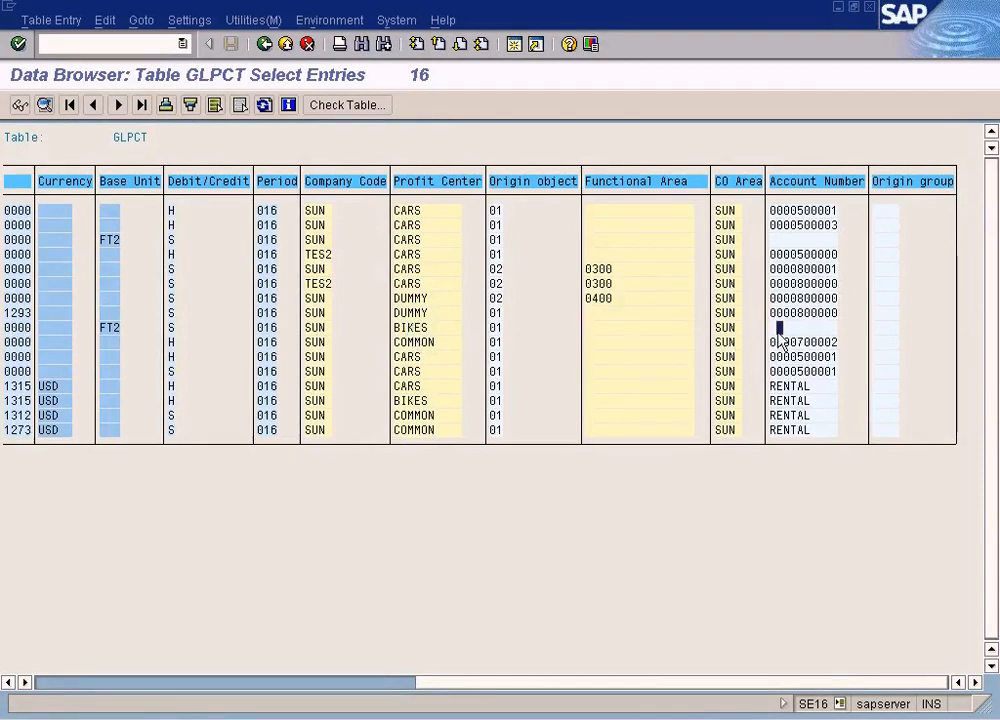
key(F2)
scroll(458, 484, down, 5)
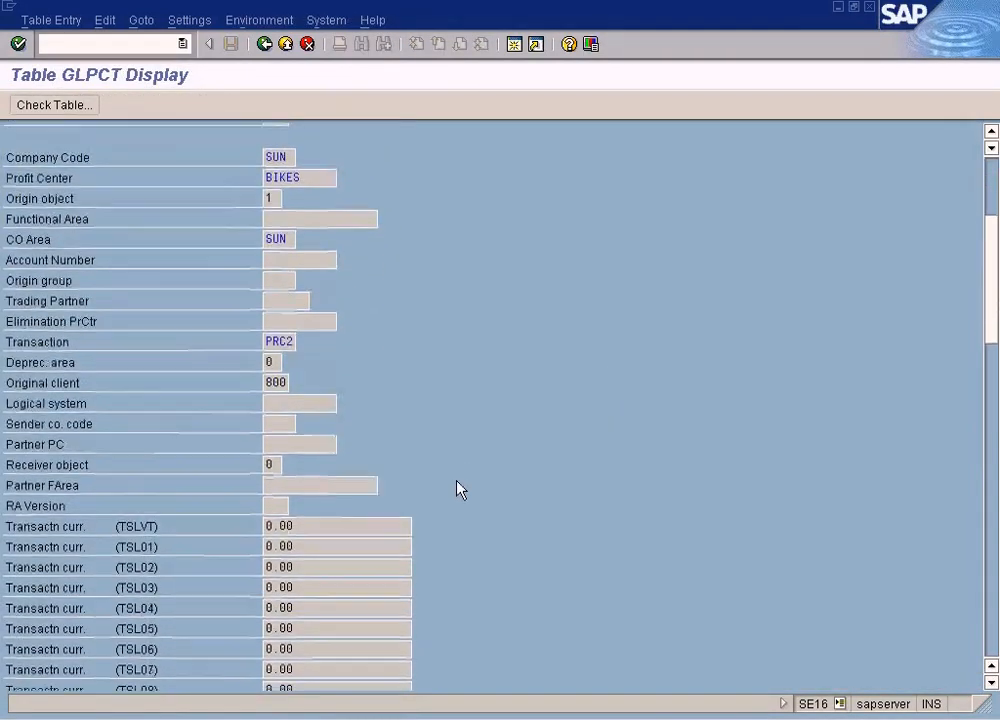
scroll(458, 488, down, 7)
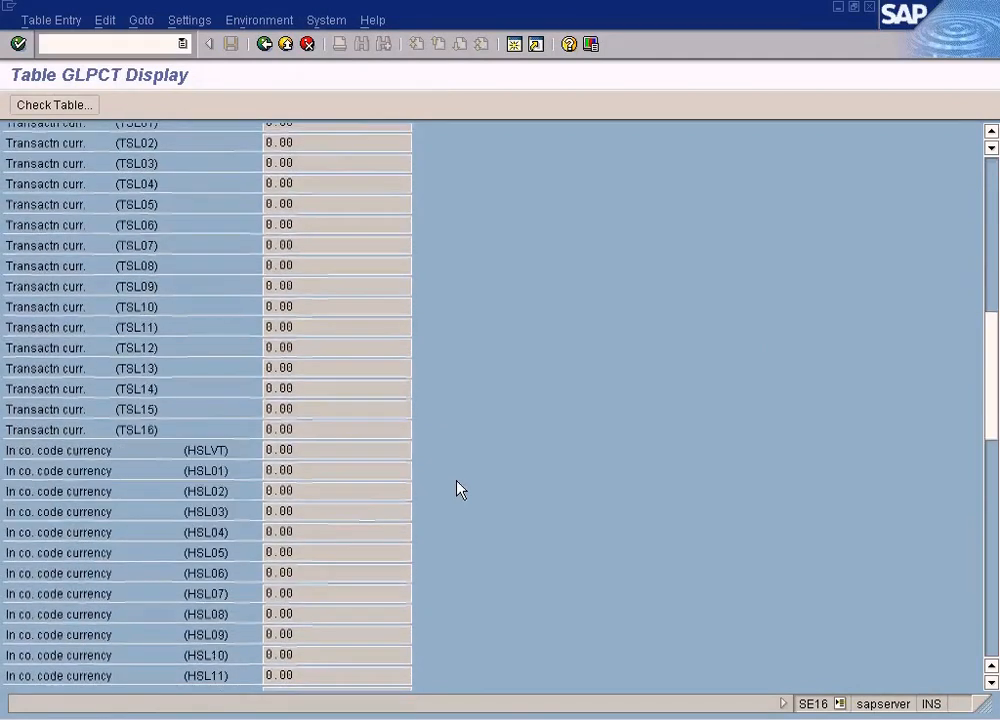
scroll(458, 488, down, 5)
click(997, 610)
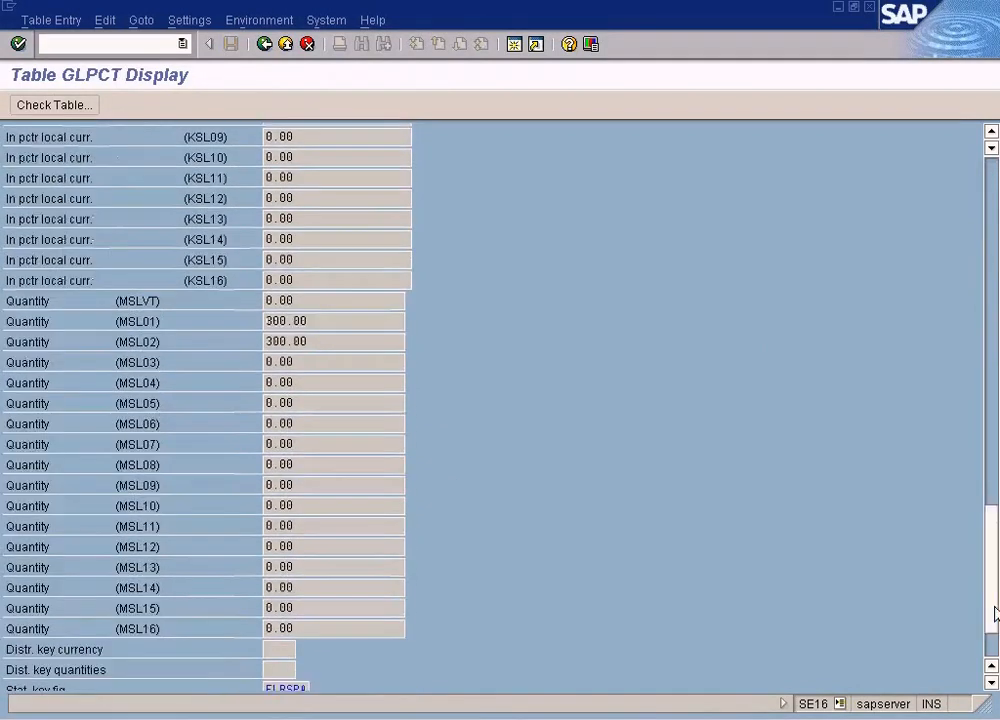
click(324, 320)
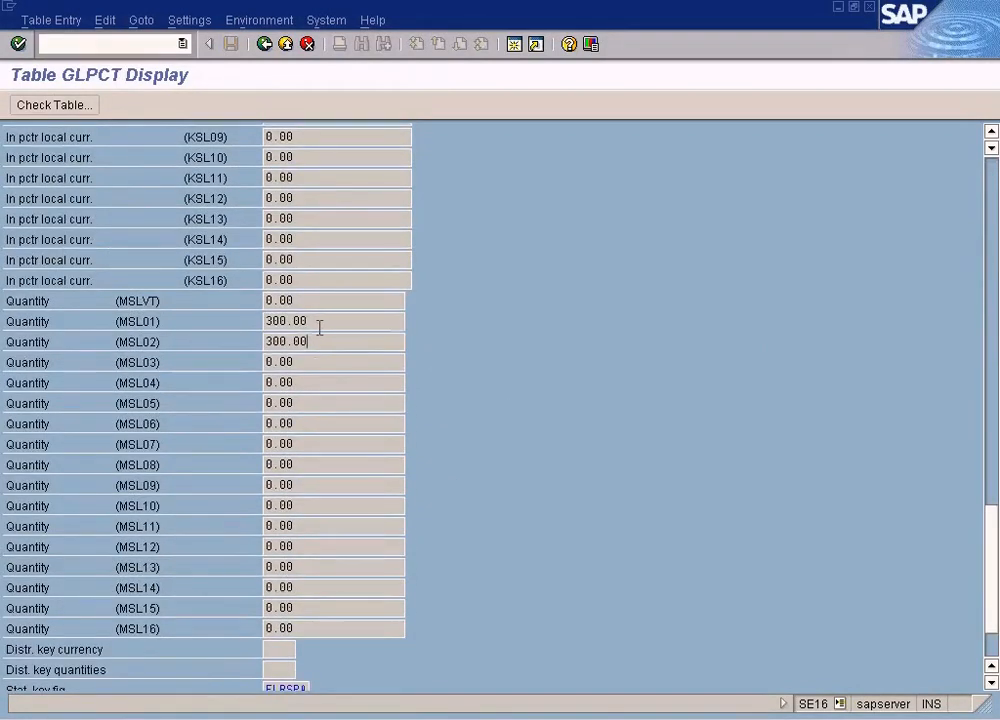
scroll(342, 471, down, 2)
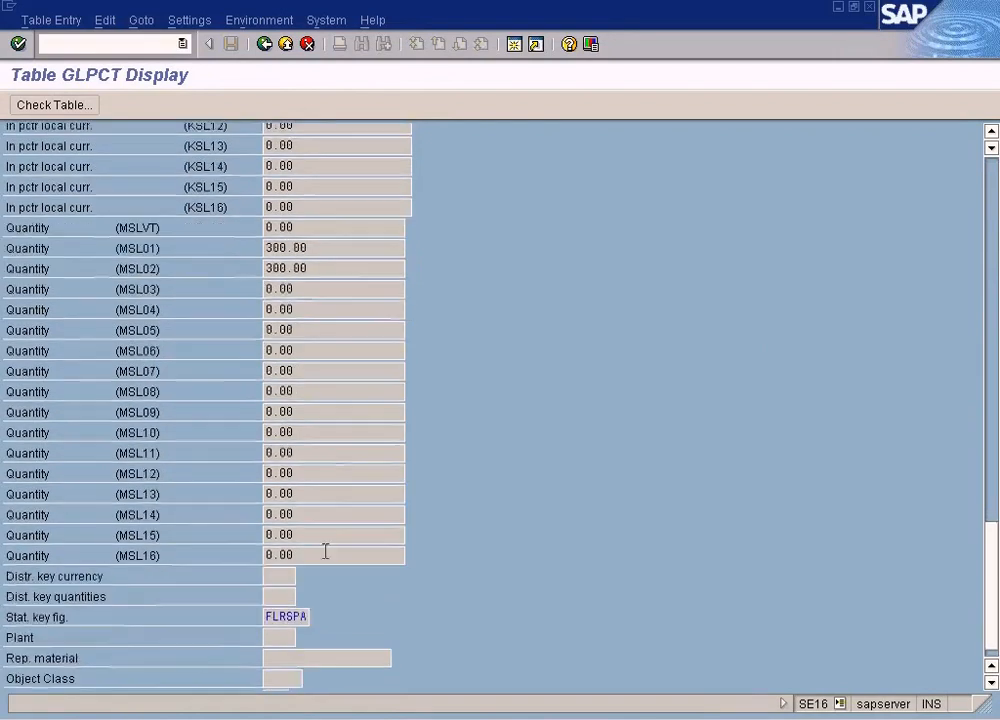
double_click(272, 618)
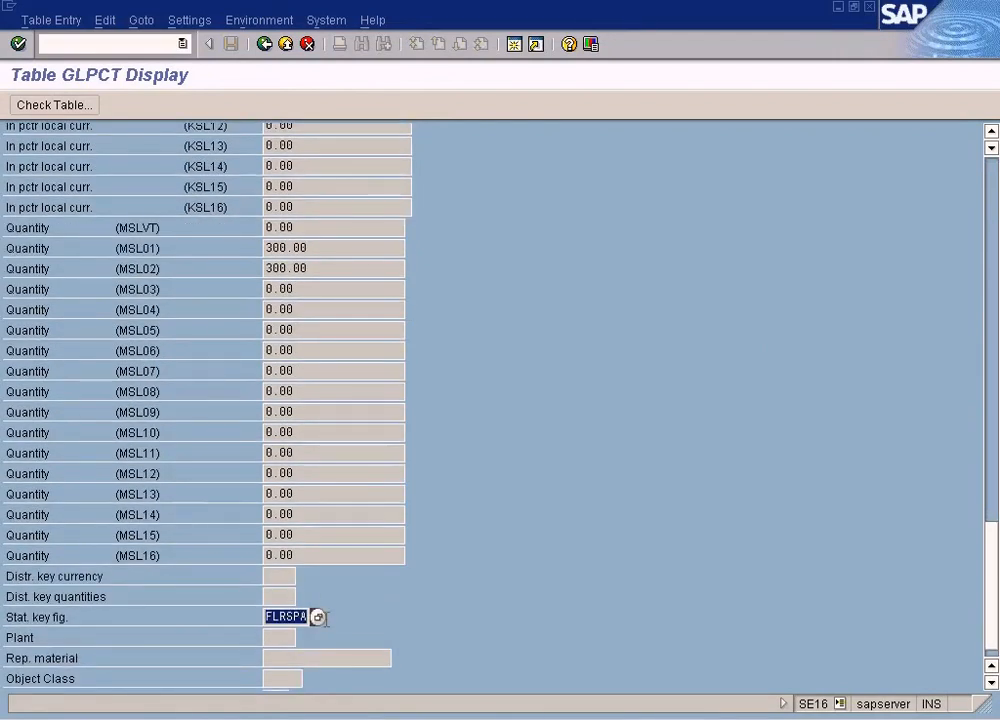
click(265, 44)
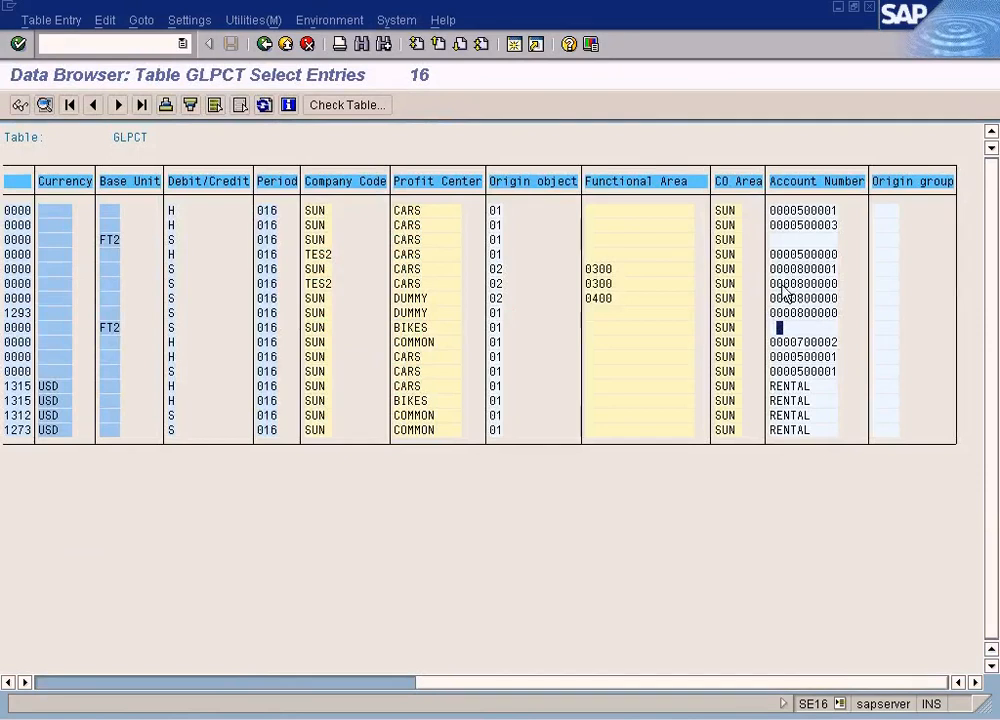
Switch back to the RENTAL assessment segment and check the account number range in its tracing factor selection criteria.
key(alt+Tab)
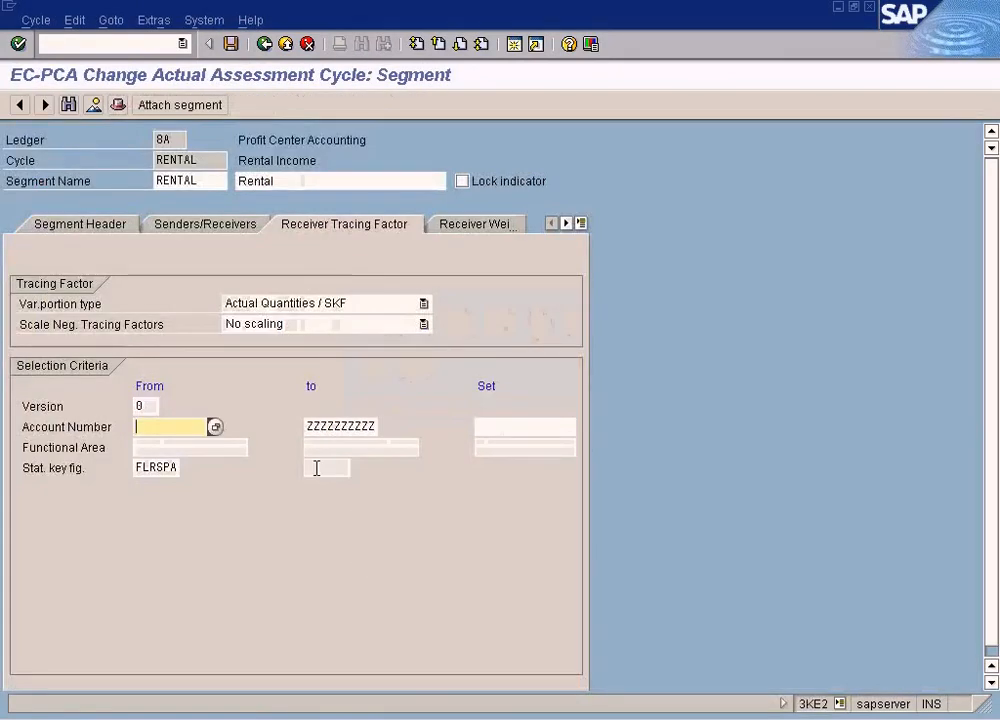
click(333, 429)
click(181, 424)
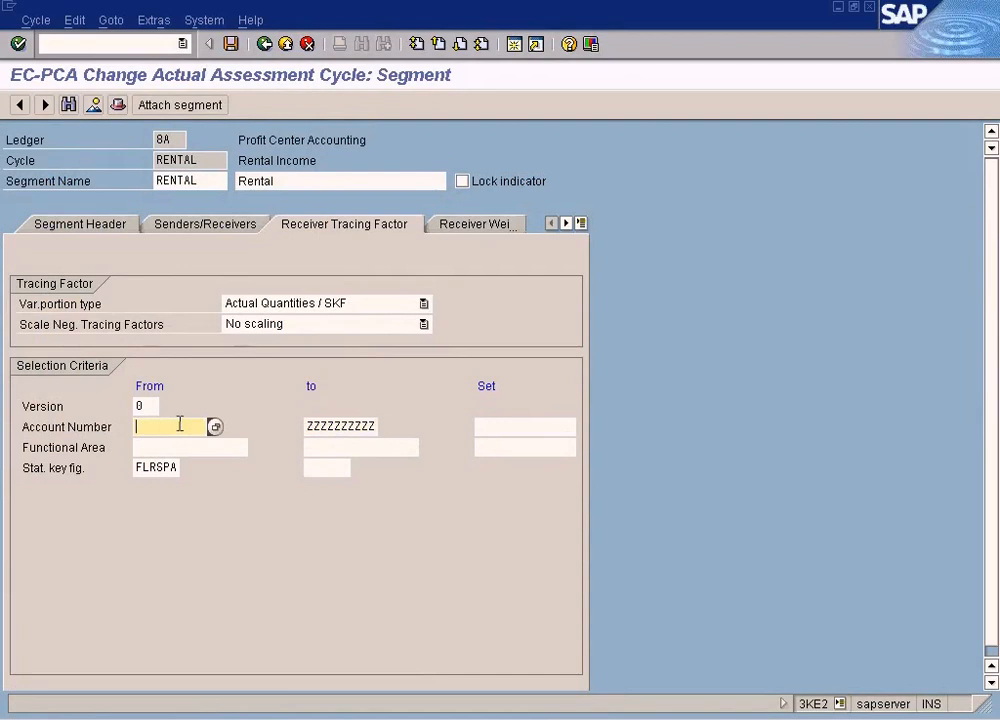
Review the segment's senders and receivers, its assessment cost element, and the version in its tracing factor selection criteria.
click(211, 225)
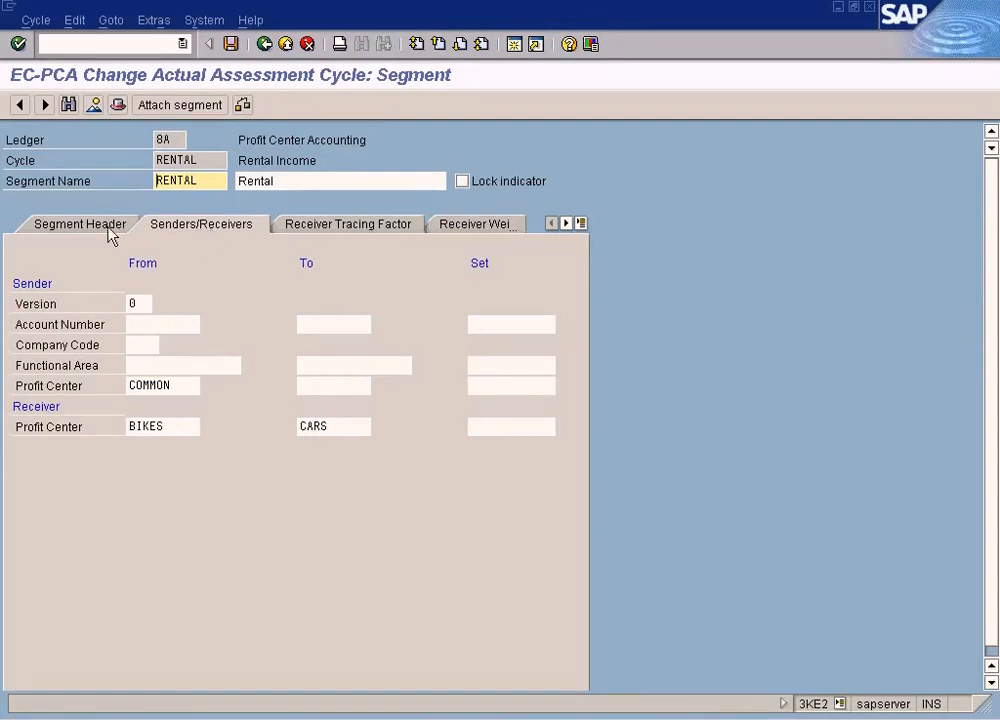
click(300, 228)
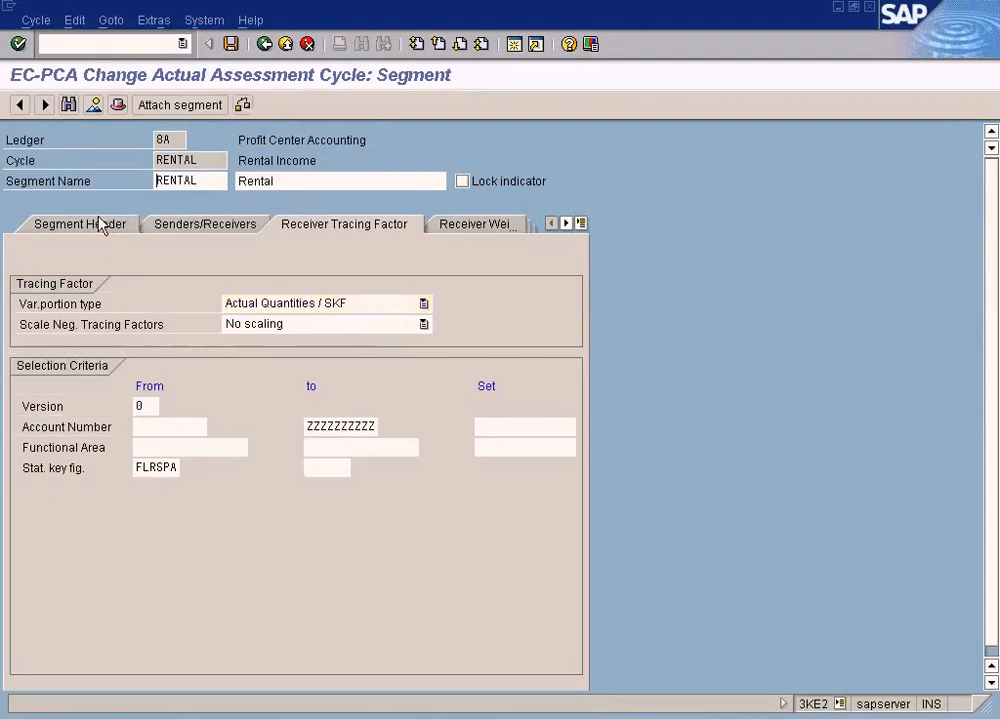
click(100, 223)
drag(224, 262, 125, 262)
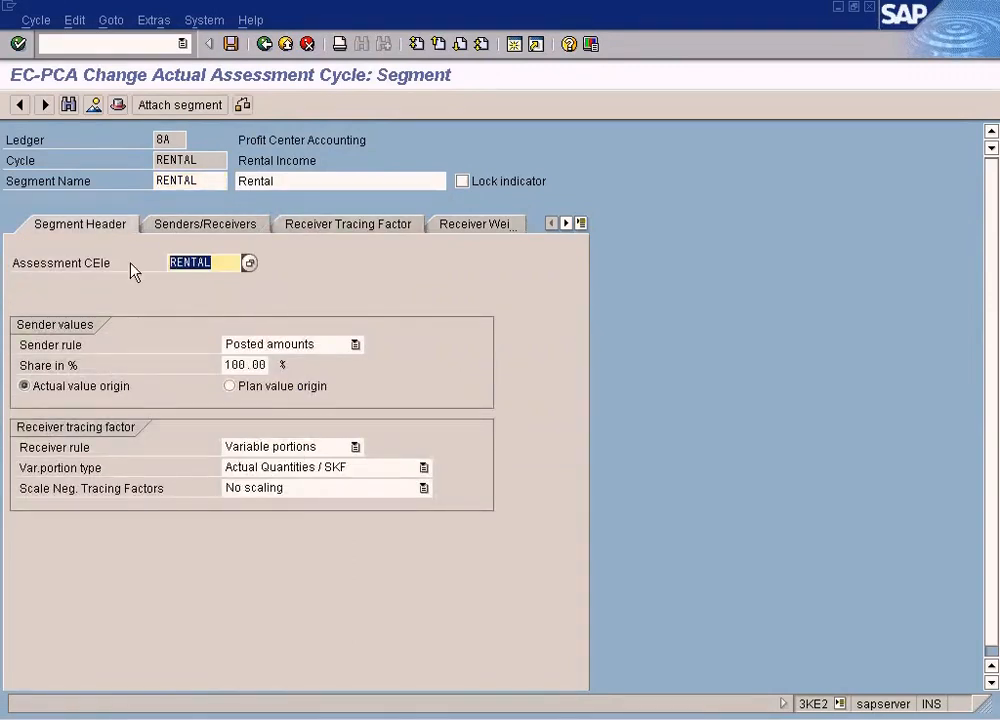
click(349, 231)
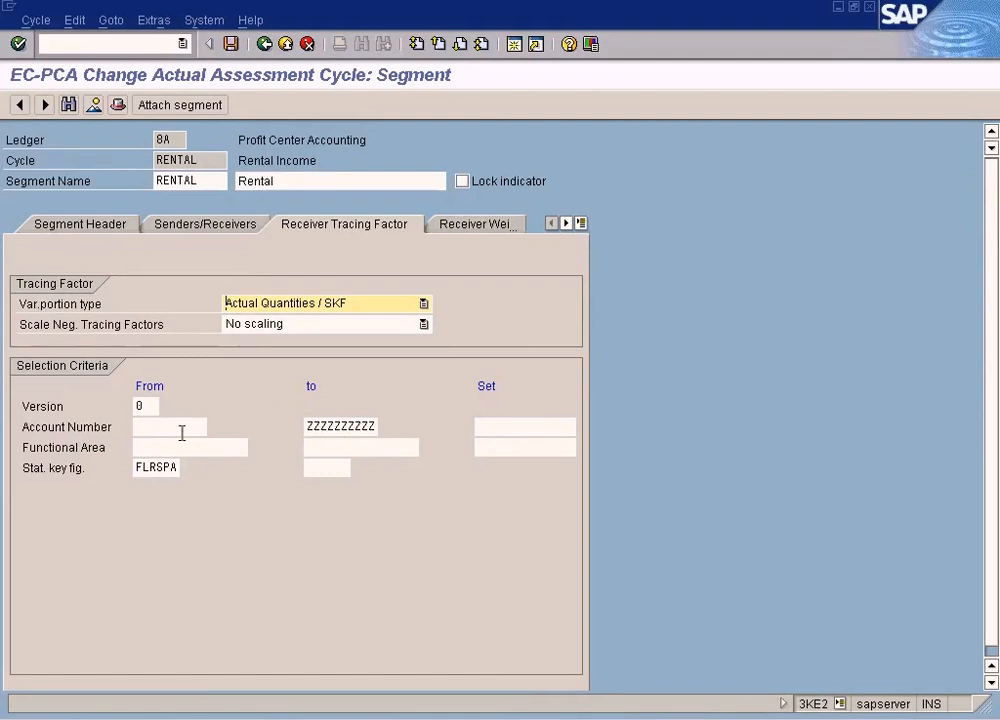
click(151, 406)
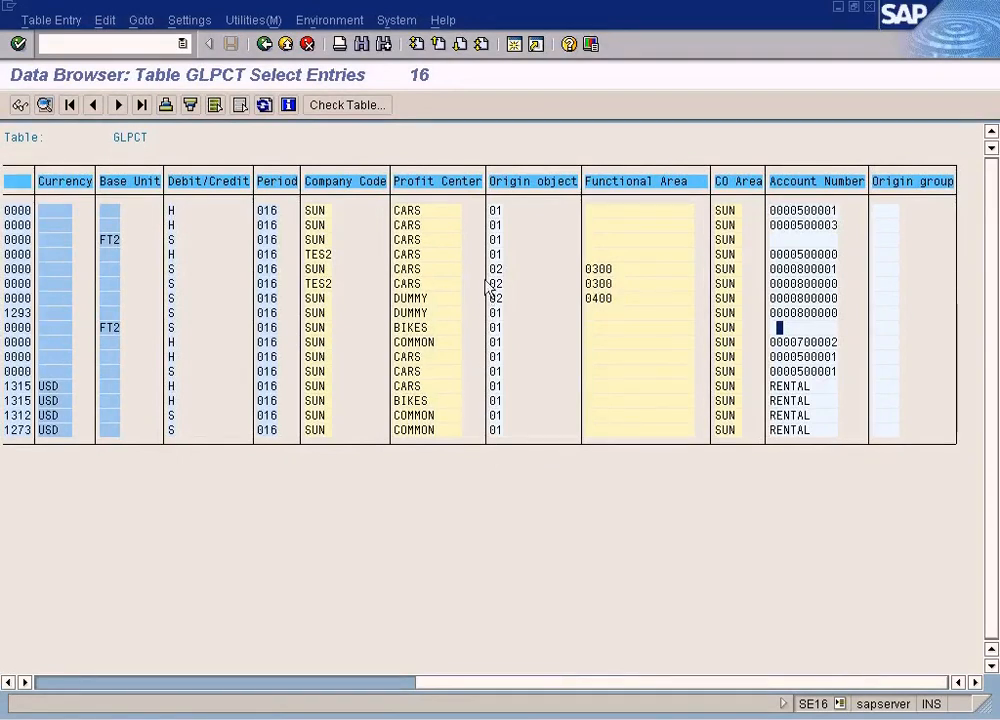
Limit the GLPCT list's displayed fields, deselecting all and choosing RCLNT, RLDNR, RVERS, RYEAR, RACCT and RPRCTR.
click(240, 24)
mouse_move(208, 23)
mouse_move(234, 43)
click(406, 67)
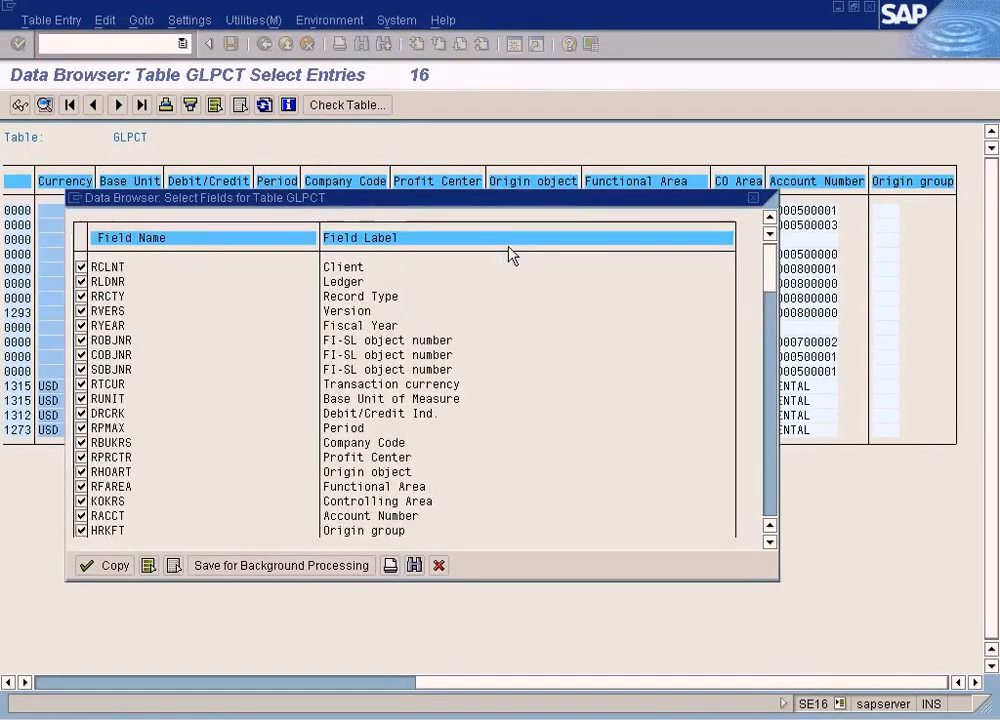
click(175, 566)
click(81, 267)
click(81, 282)
click(81, 312)
click(81, 326)
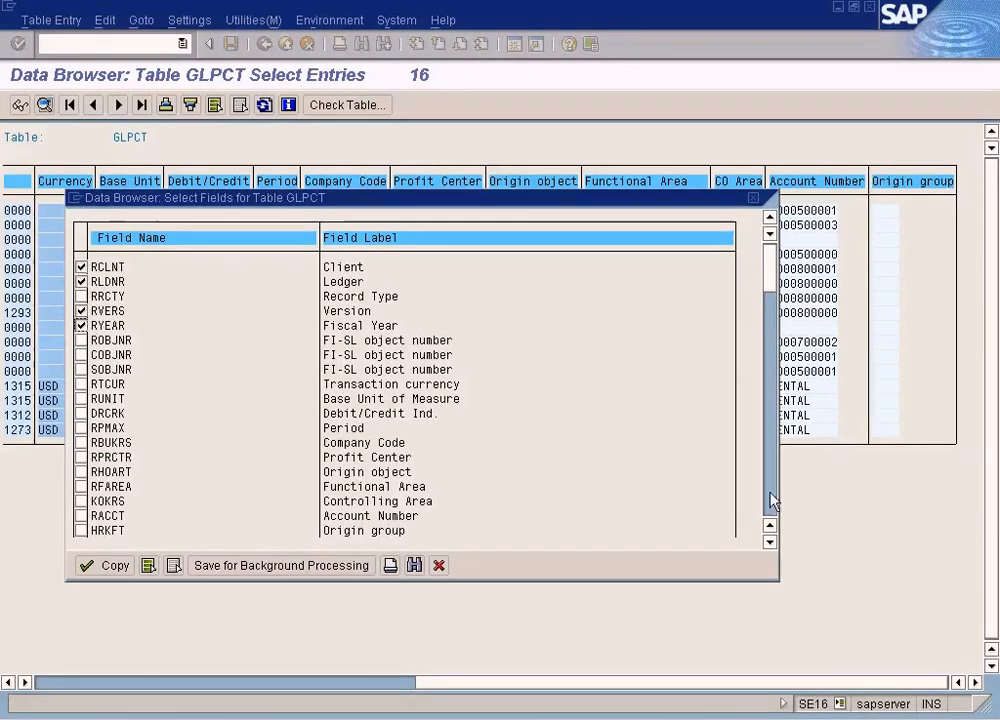
drag(620, 200, 652, 252)
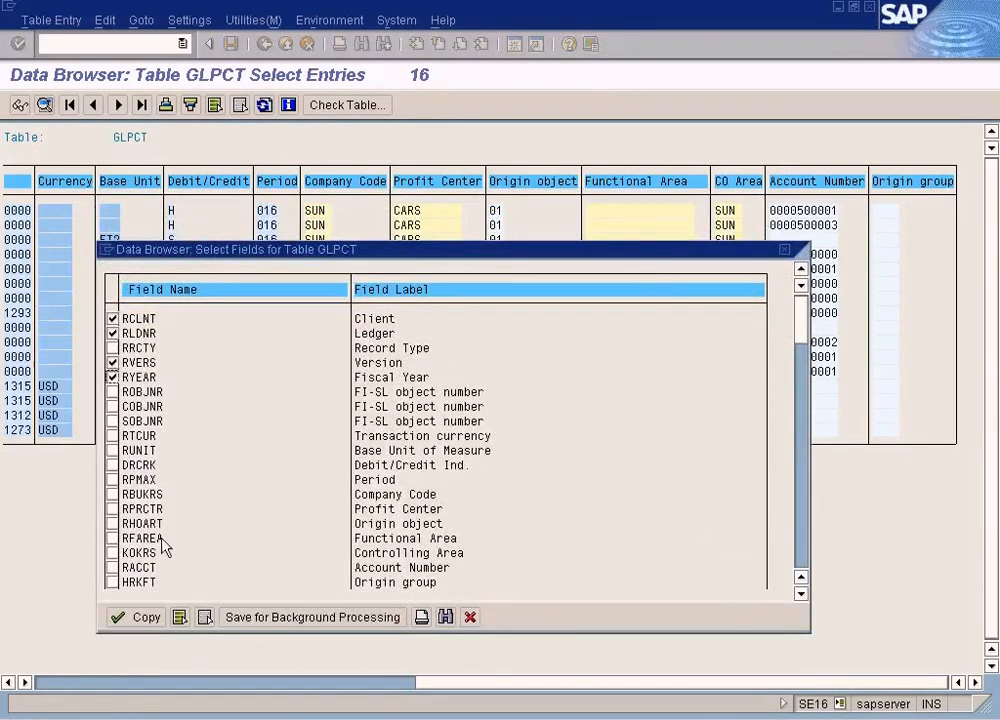
click(113, 567)
click(114, 509)
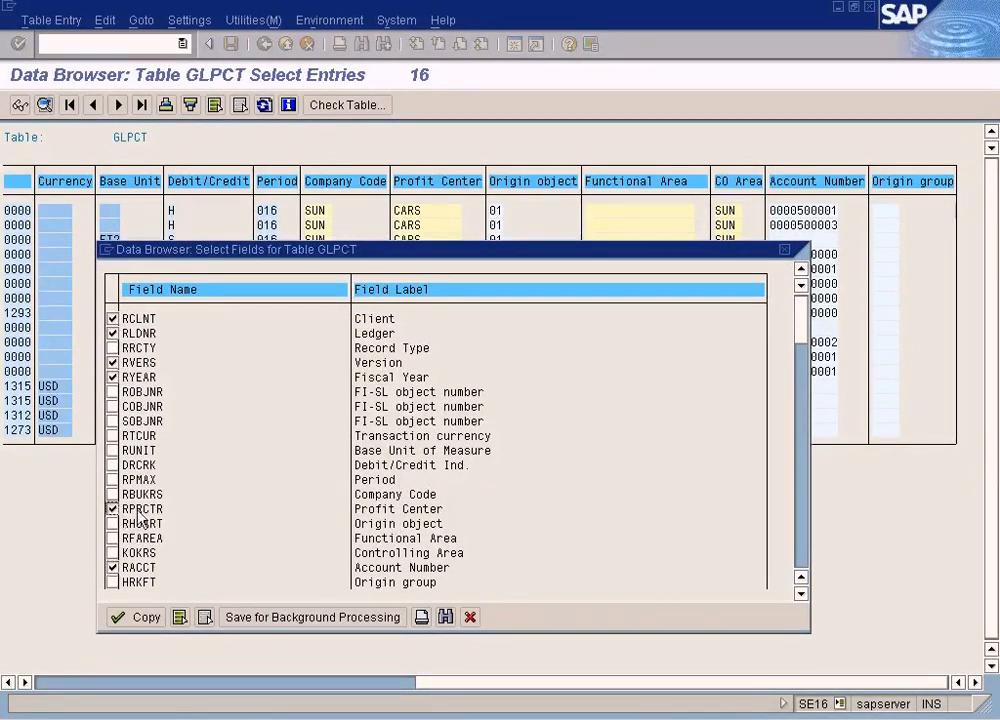
Add the statistical key figure STAGR and the quantity fields MSL01 and MSL02, and apply the field selection.
click(801, 565)
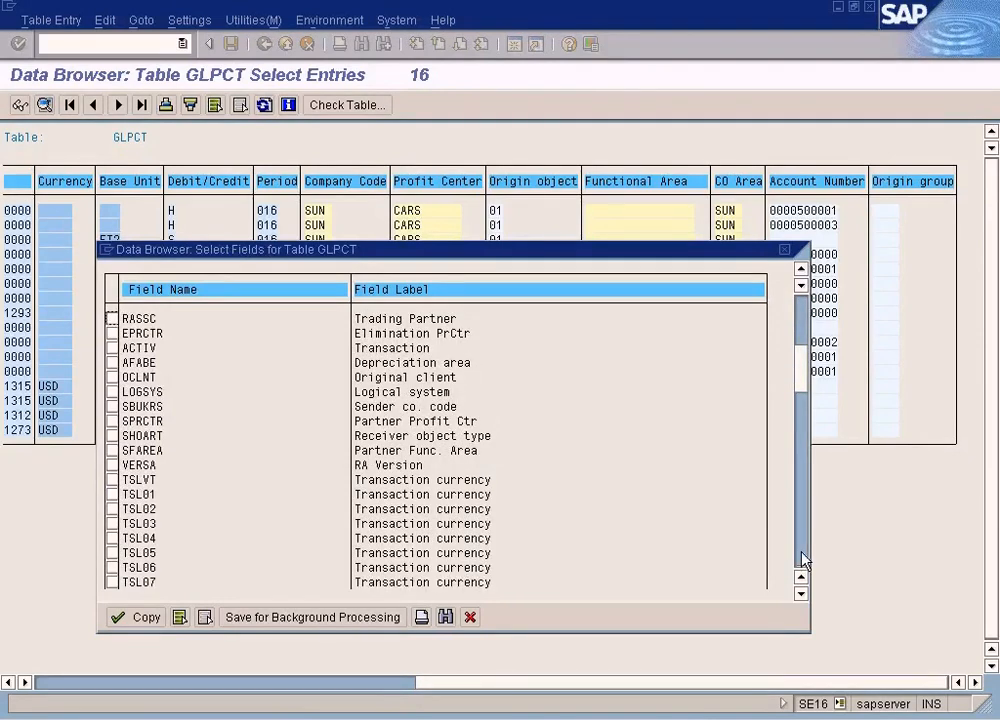
click(802, 555)
click(802, 555)
click(802, 555)
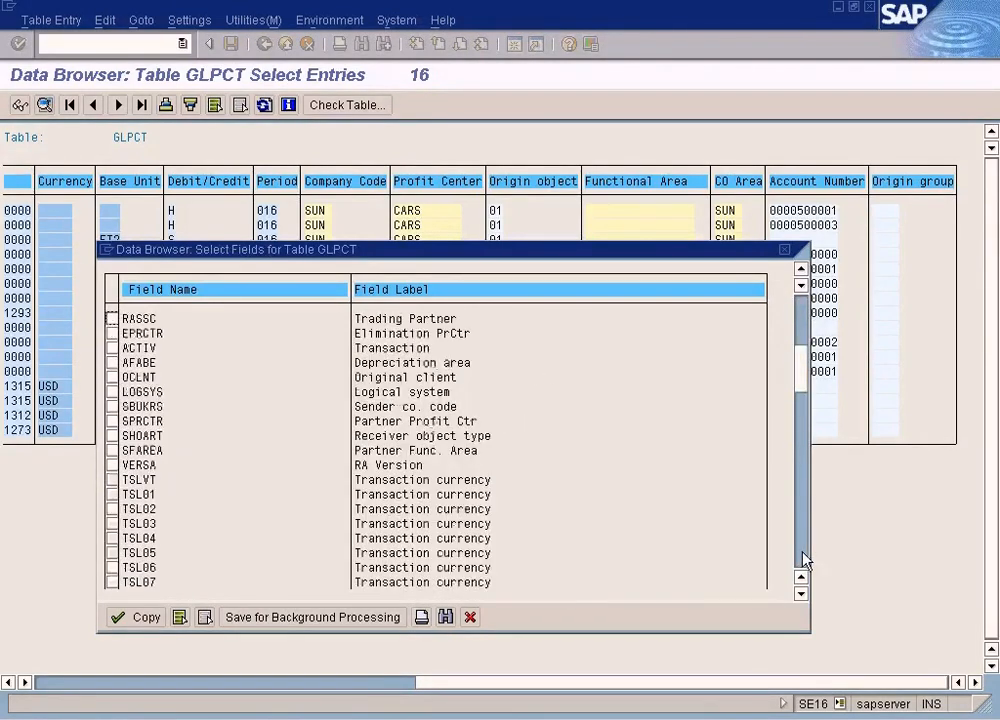
click(803, 560)
click(803, 560)
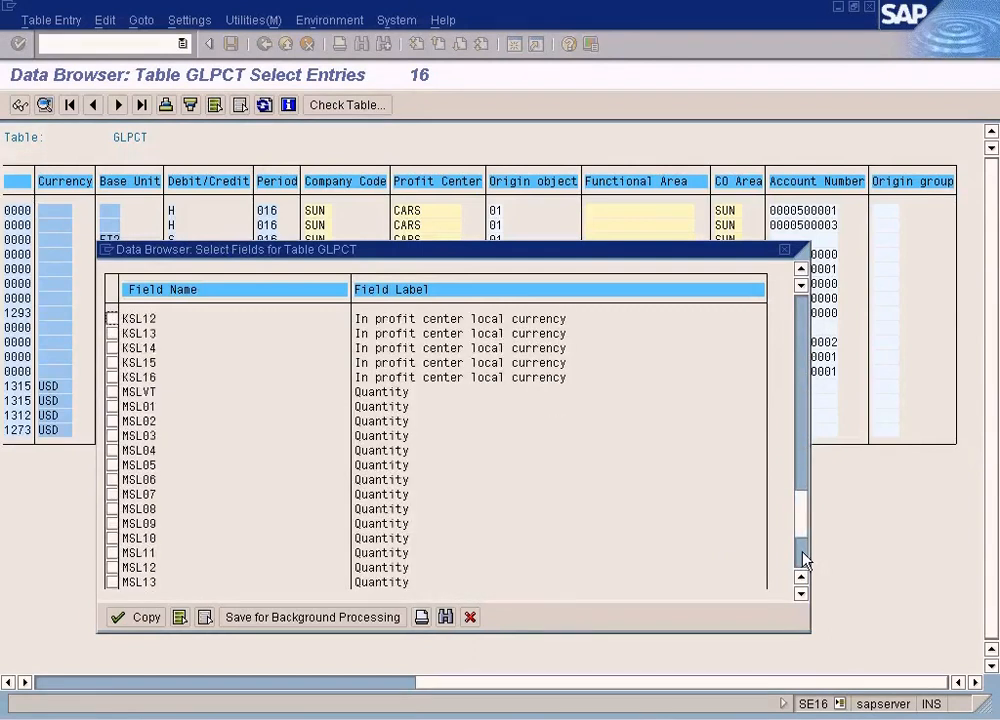
click(803, 560)
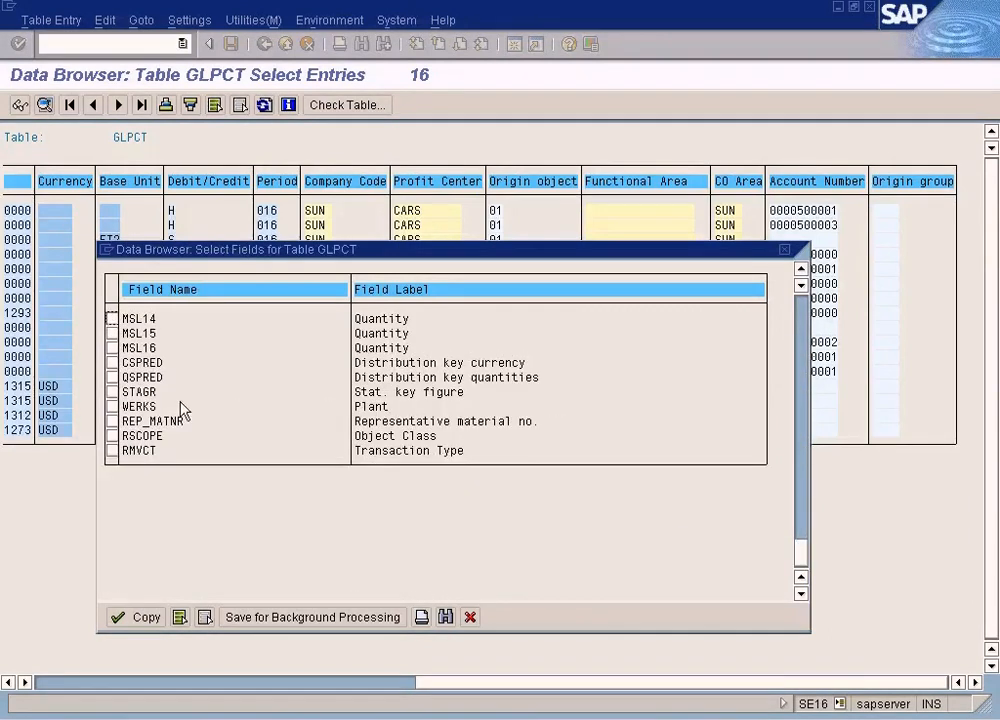
click(112, 392)
click(801, 327)
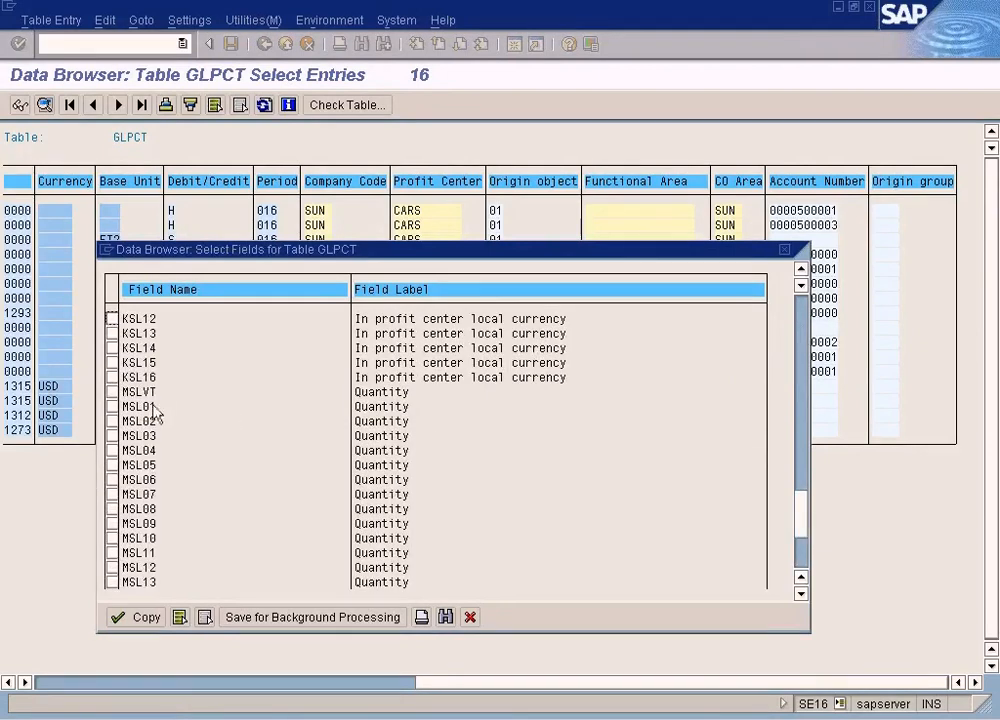
click(112, 406)
click(112, 421)
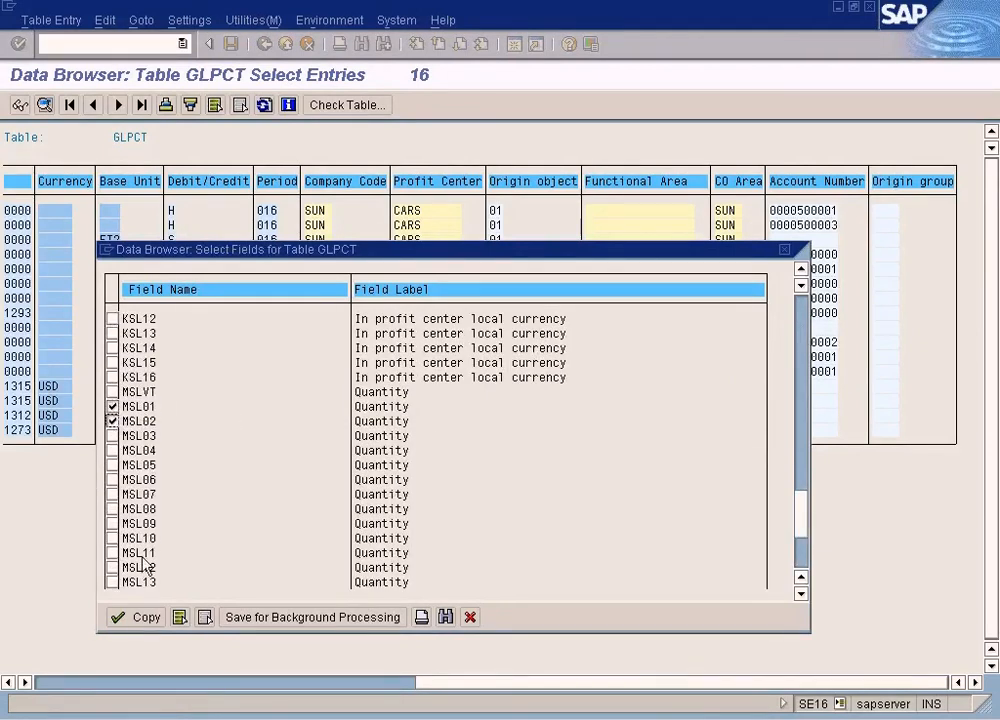
click(137, 615)
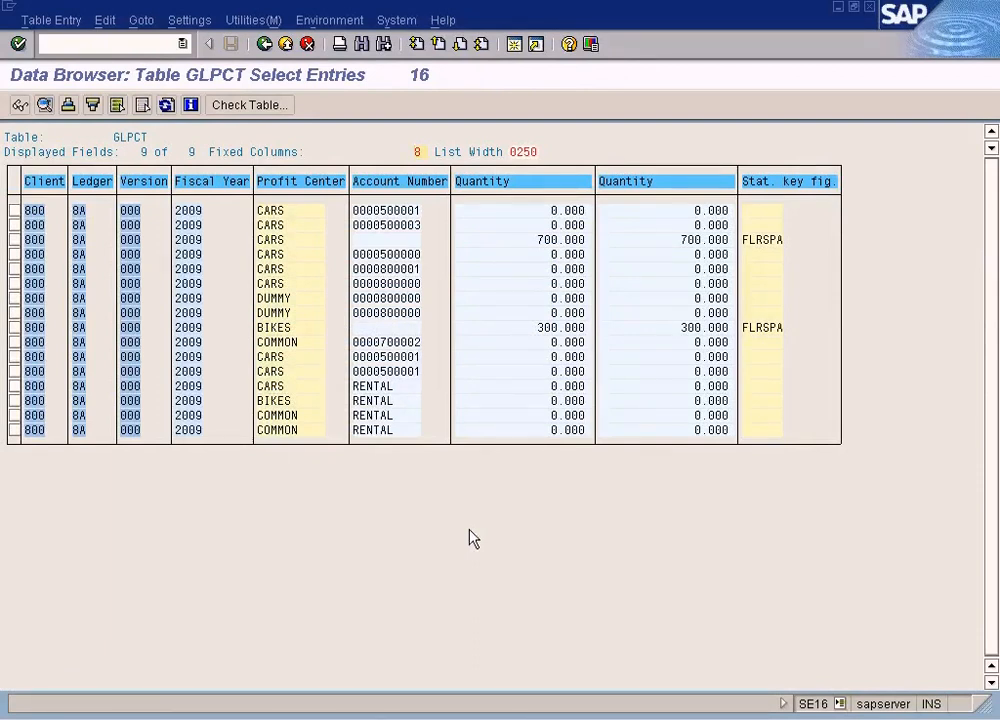
Reopen the field selection for GLPCT, remove the quantity field MSL02 and apply the selection.
right_click(641, 188)
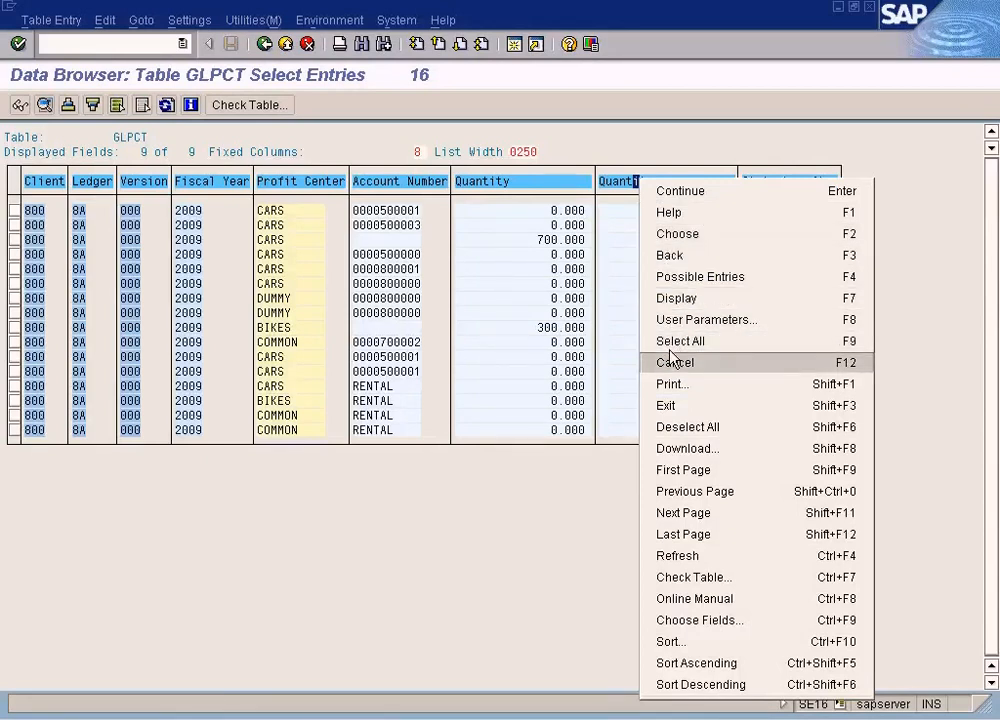
click(571, 484)
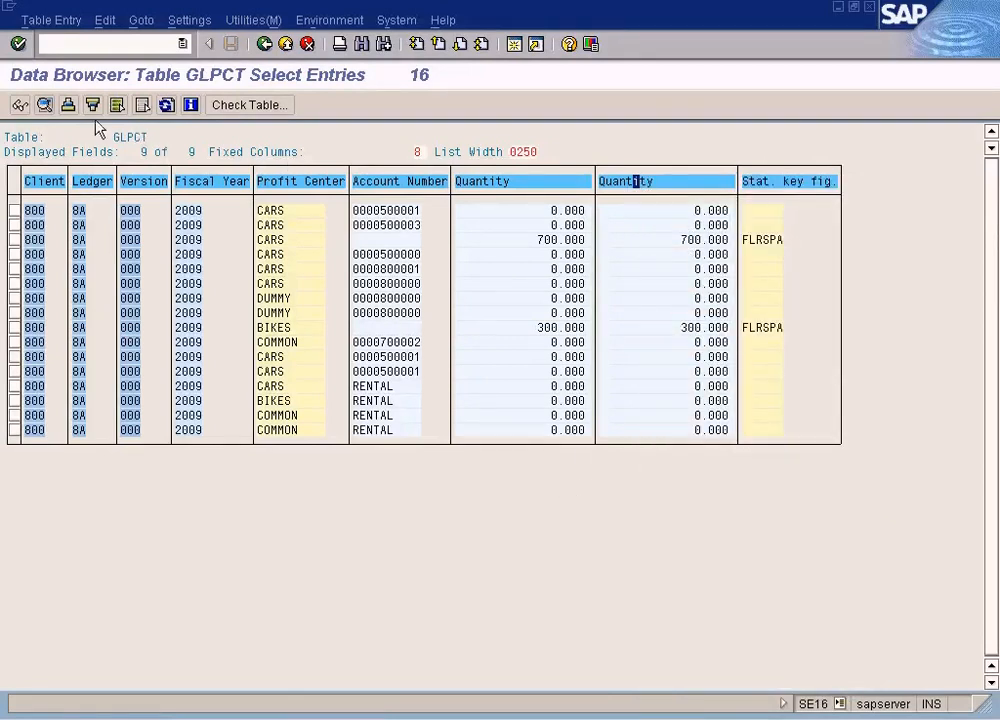
click(245, 21)
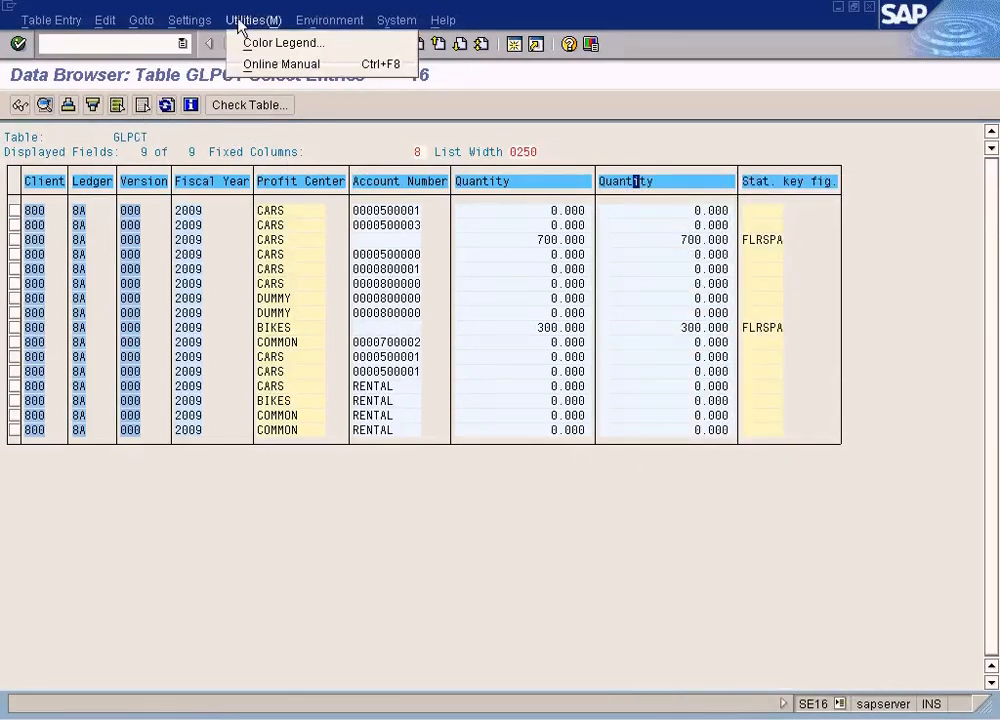
mouse_move(214, 42)
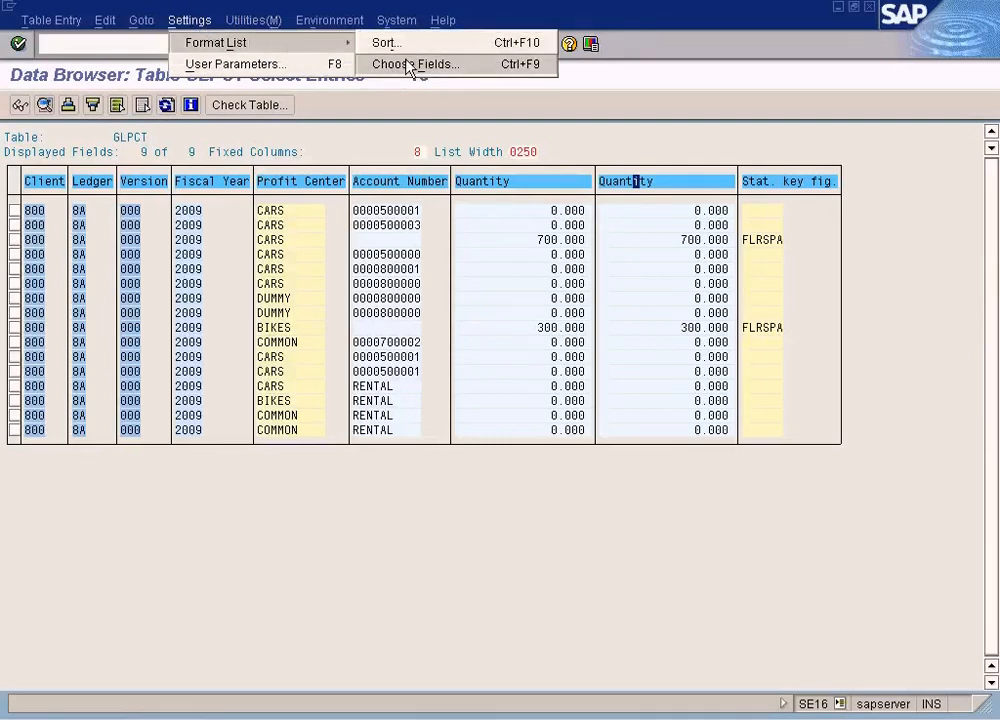
click(408, 62)
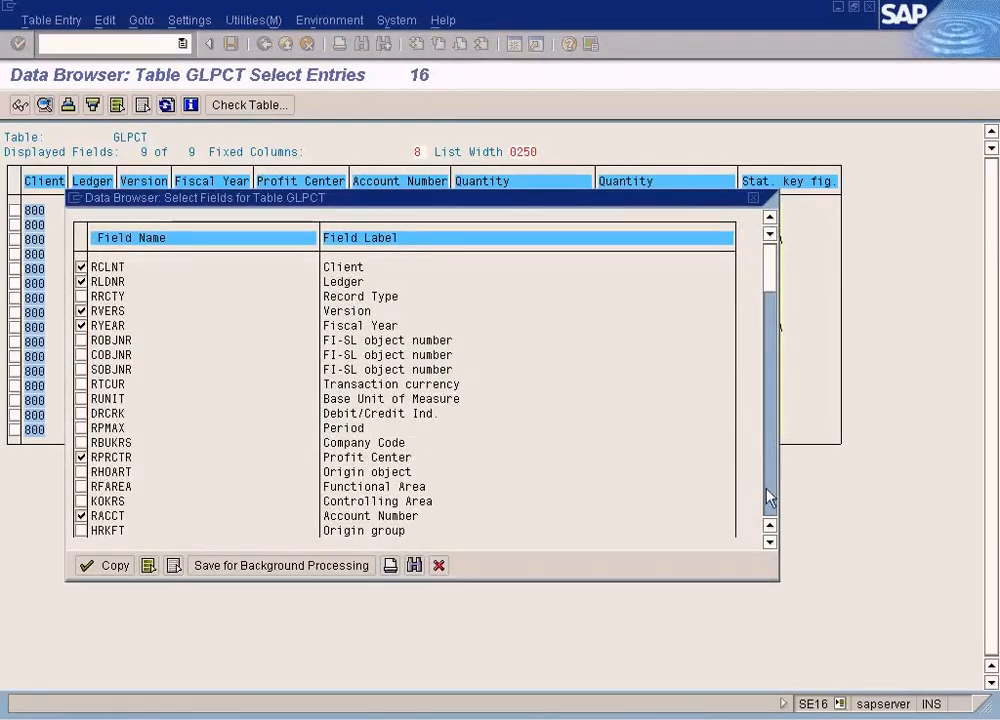
click(770, 497)
click(770, 497)
click(770, 497)
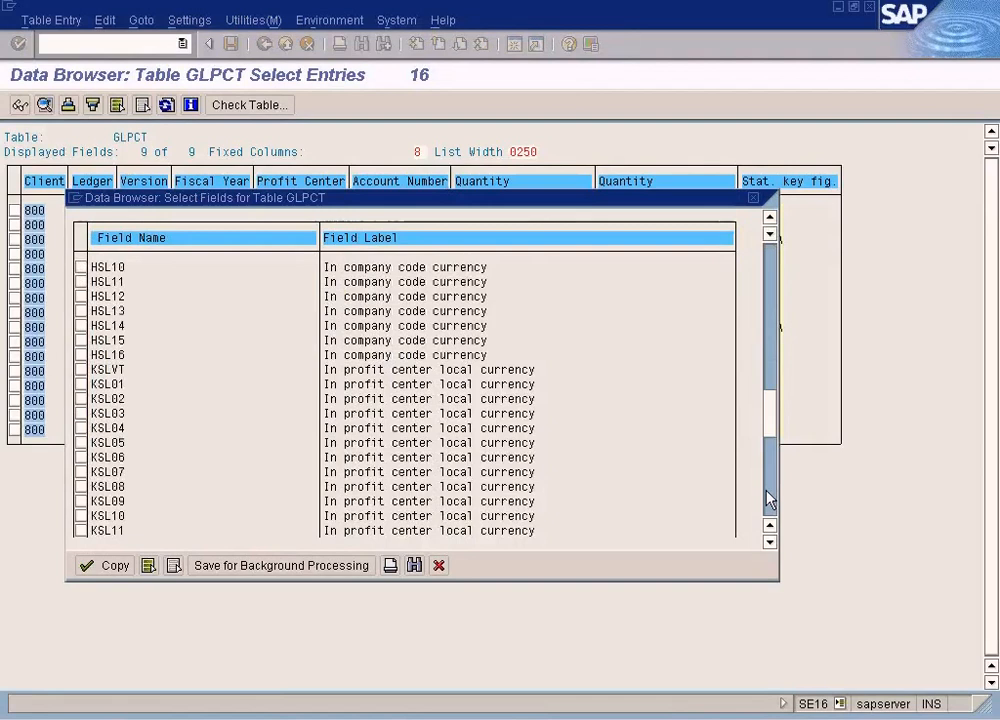
click(770, 497)
click(81, 369)
click(92, 566)
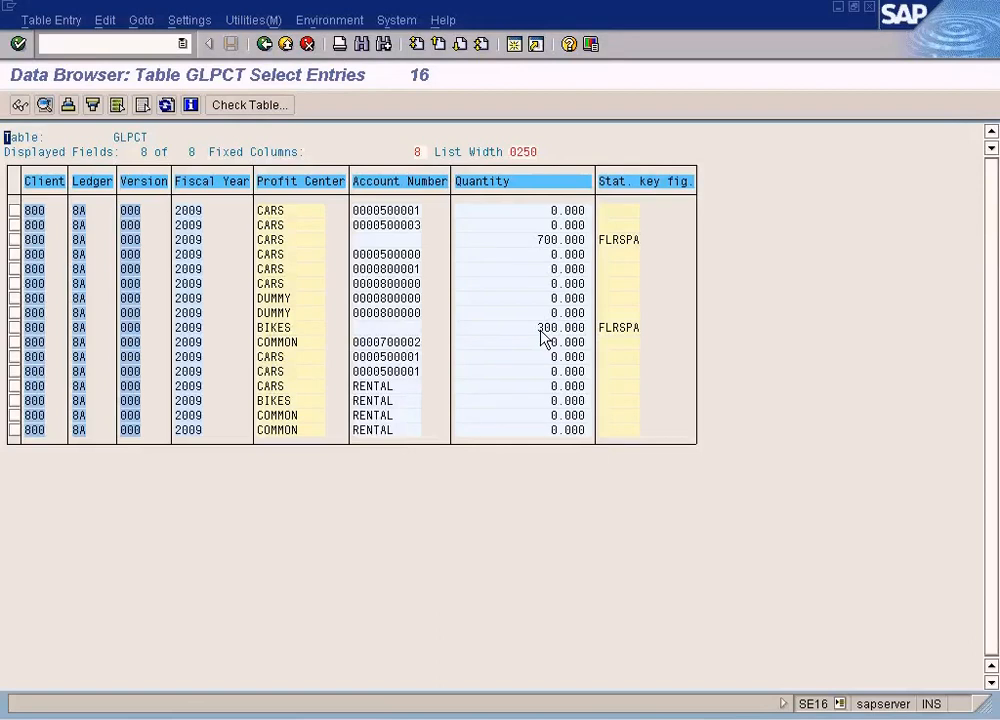
Switch to the RENTAL assessment segment and check the account number range in its tracing factor selection criteria.
key(alt+Tab)
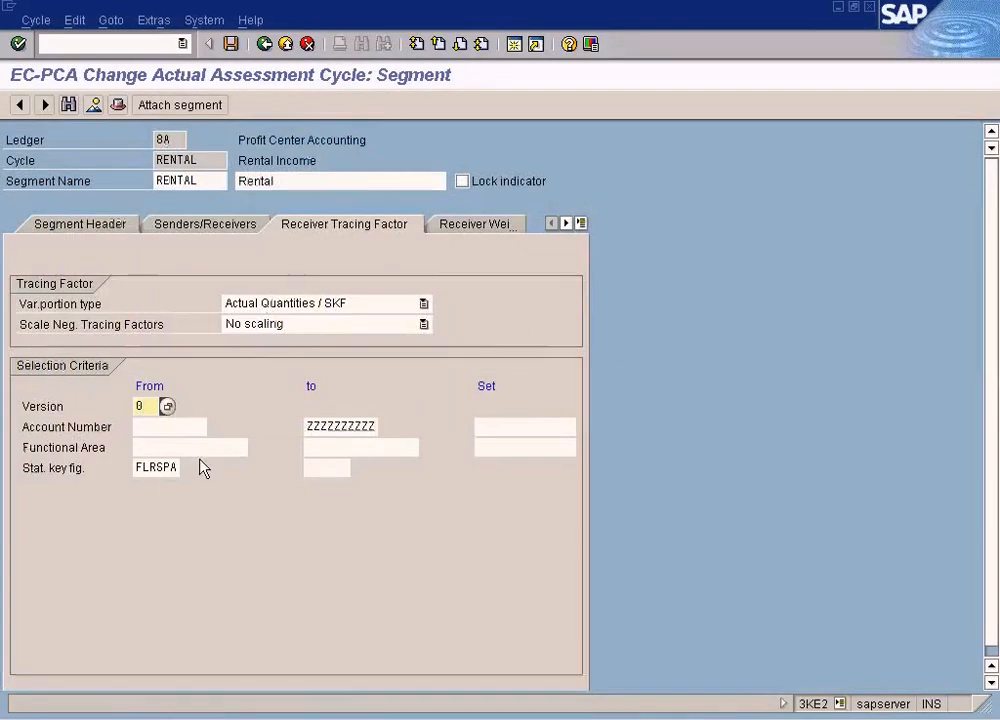
click(164, 428)
click(321, 427)
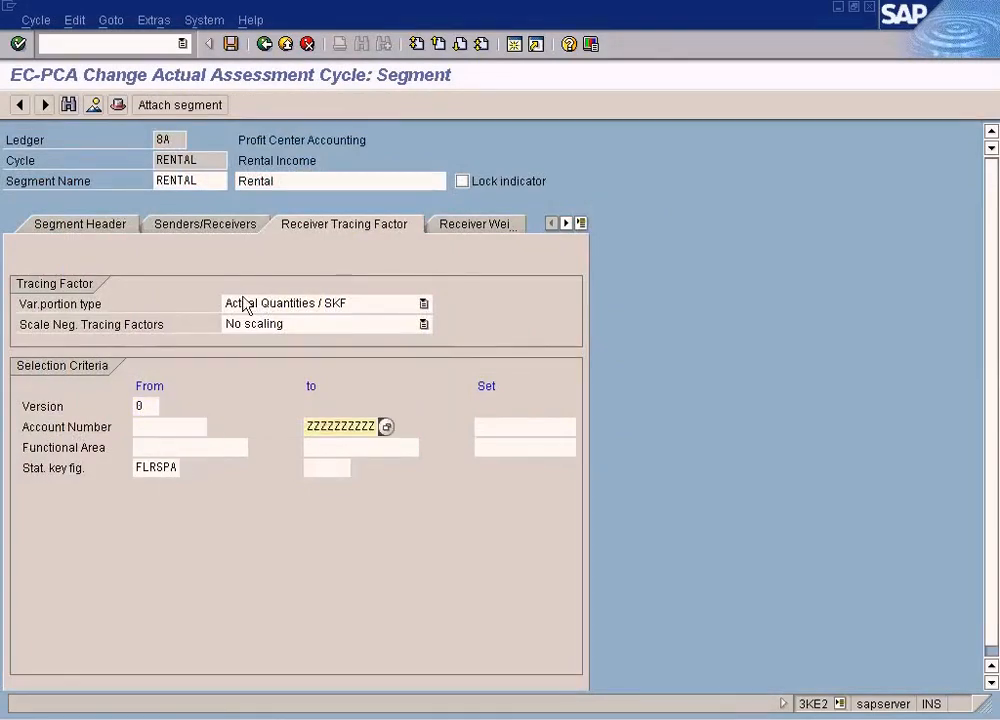
Review the segment's senders and receivers and its assessment cost element, and return to the receiver tracing factor.
click(196, 227)
click(94, 232)
click(180, 232)
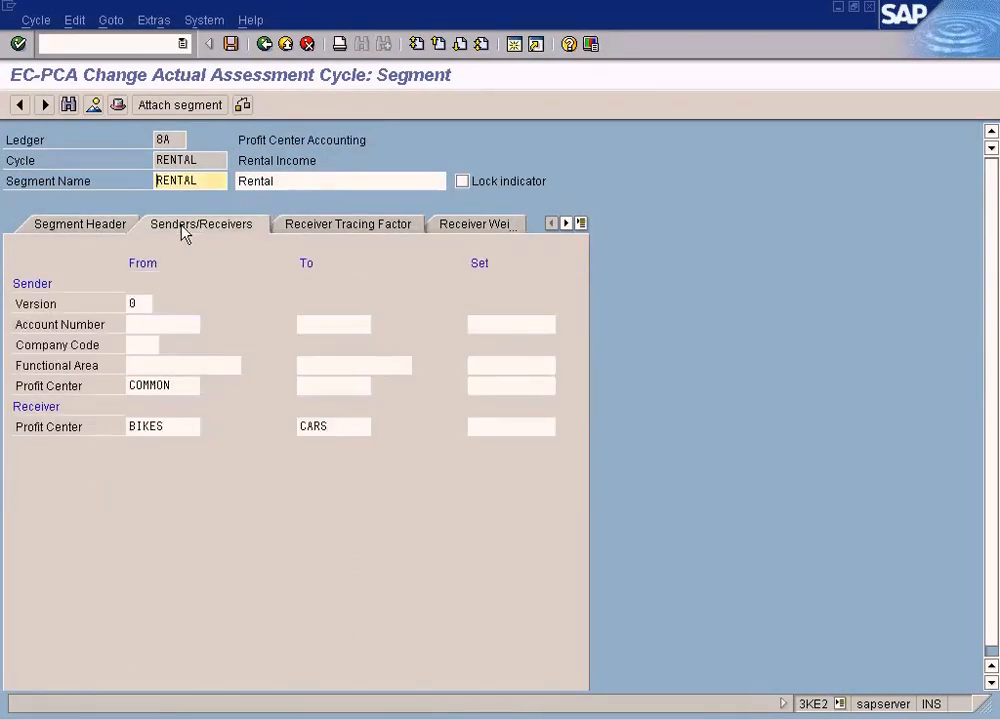
click(112, 231)
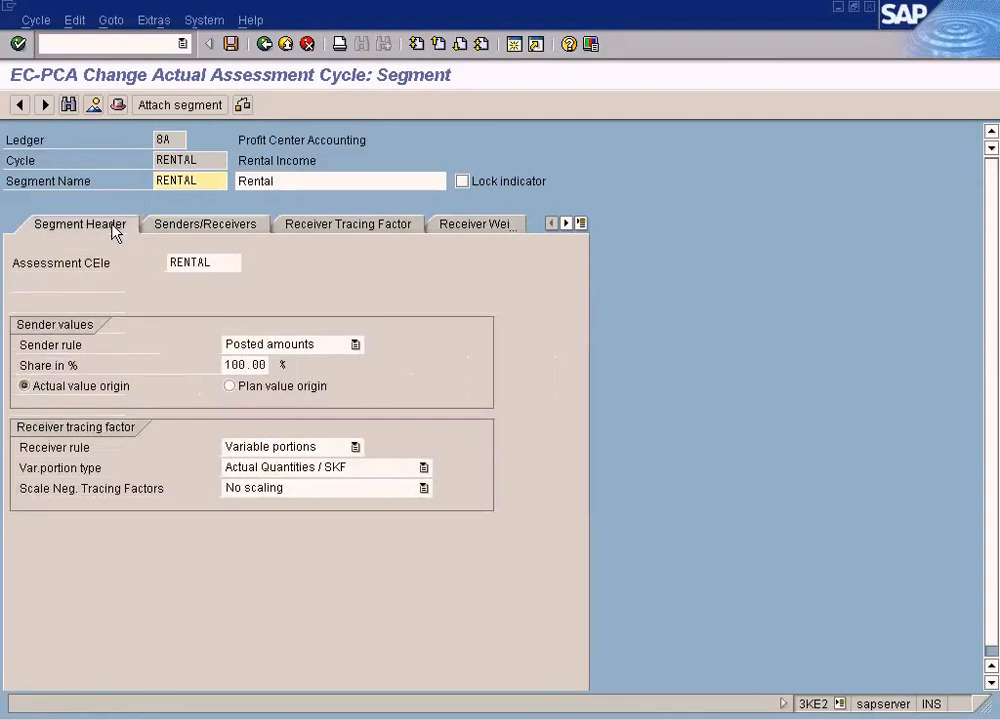
click(205, 261)
double_click(195, 262)
click(340, 228)
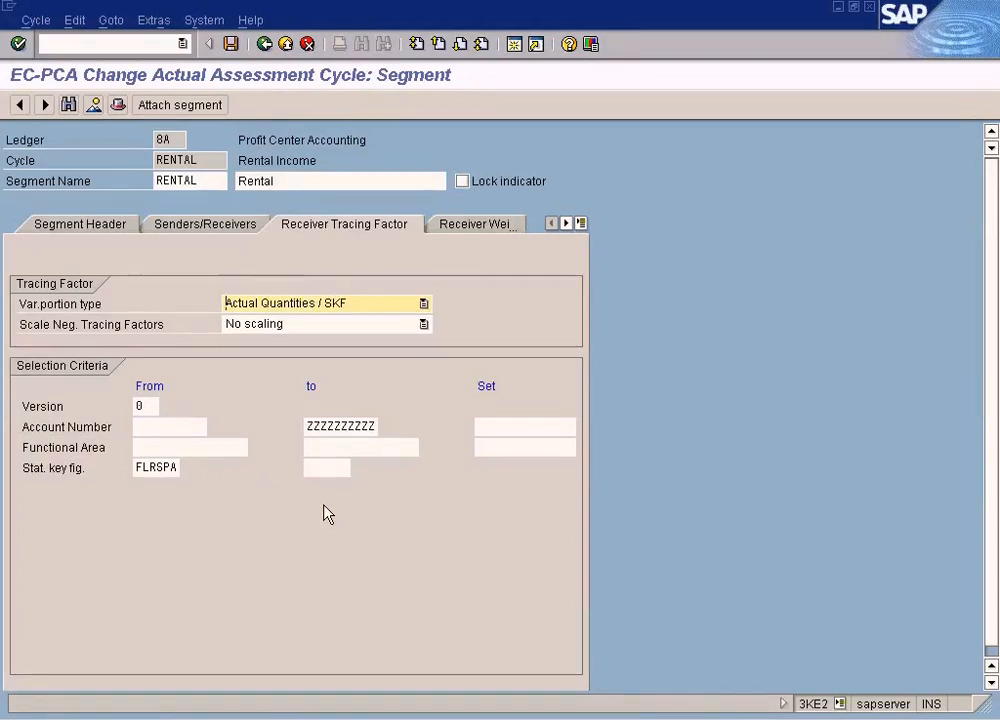
Compare the account number of the CARS entry with key figure FLRSPA in GLPCT against the segment's account number range.
key(alt+Tab)
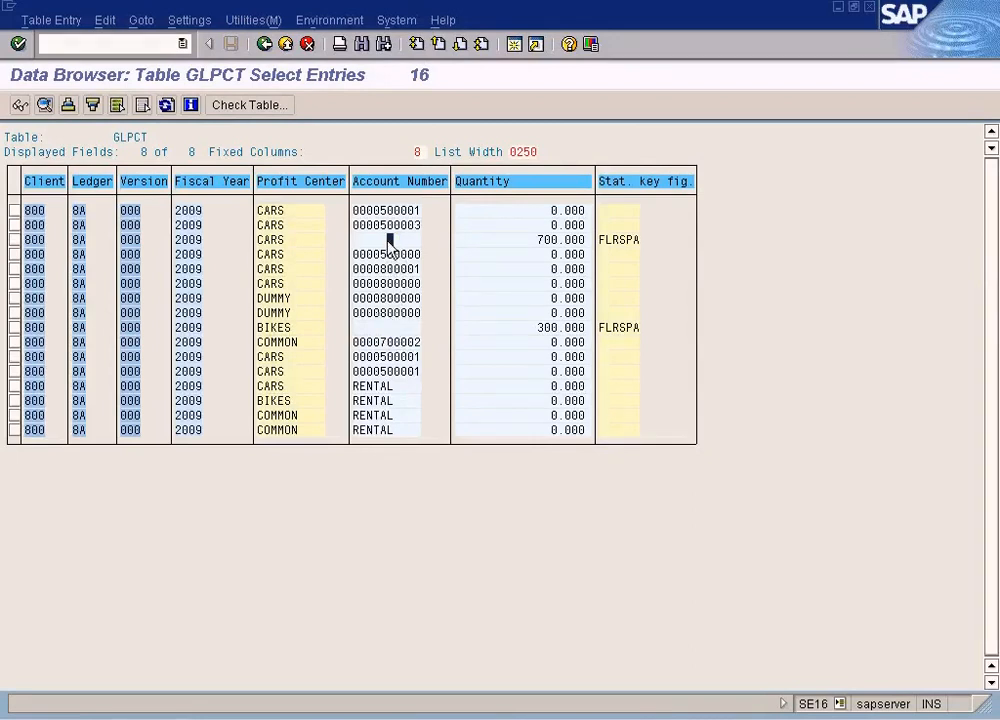
key(alt+Tab)
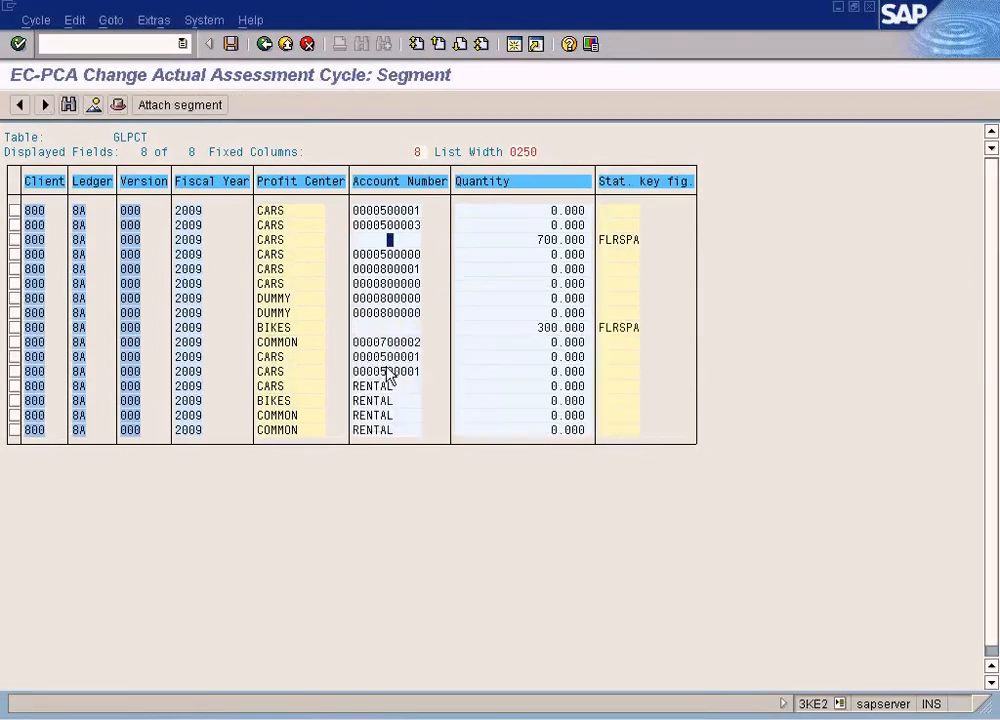
click(142, 426)
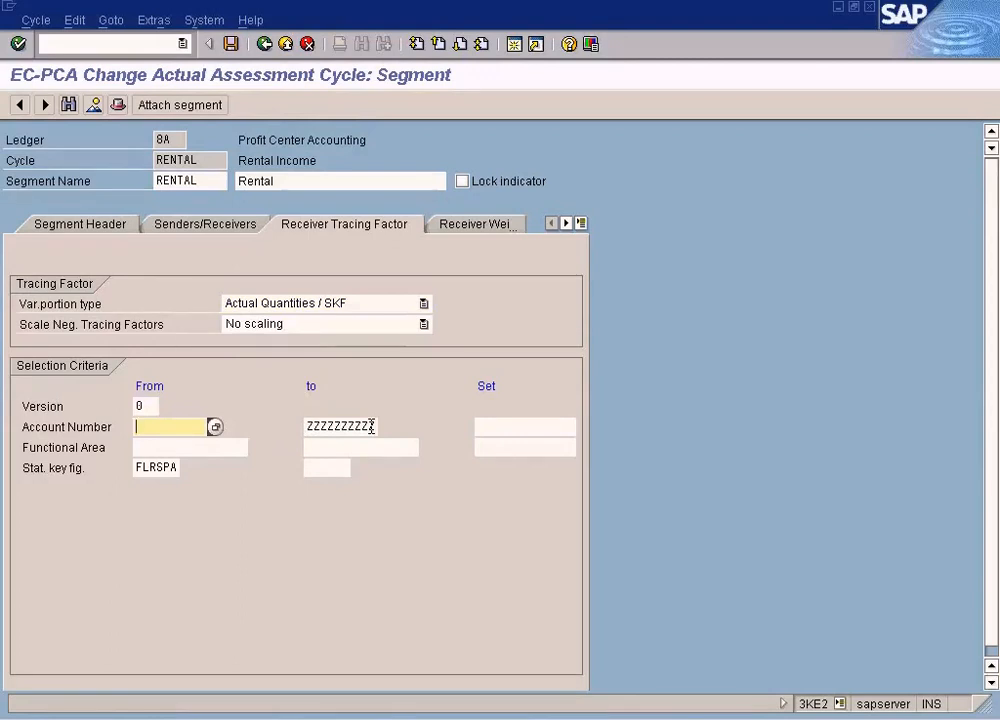
Compare the statistical key figure of the CARS and BIKES entries in GLPCT with the segment's version and key figure criteria.
key(alt+Tab)
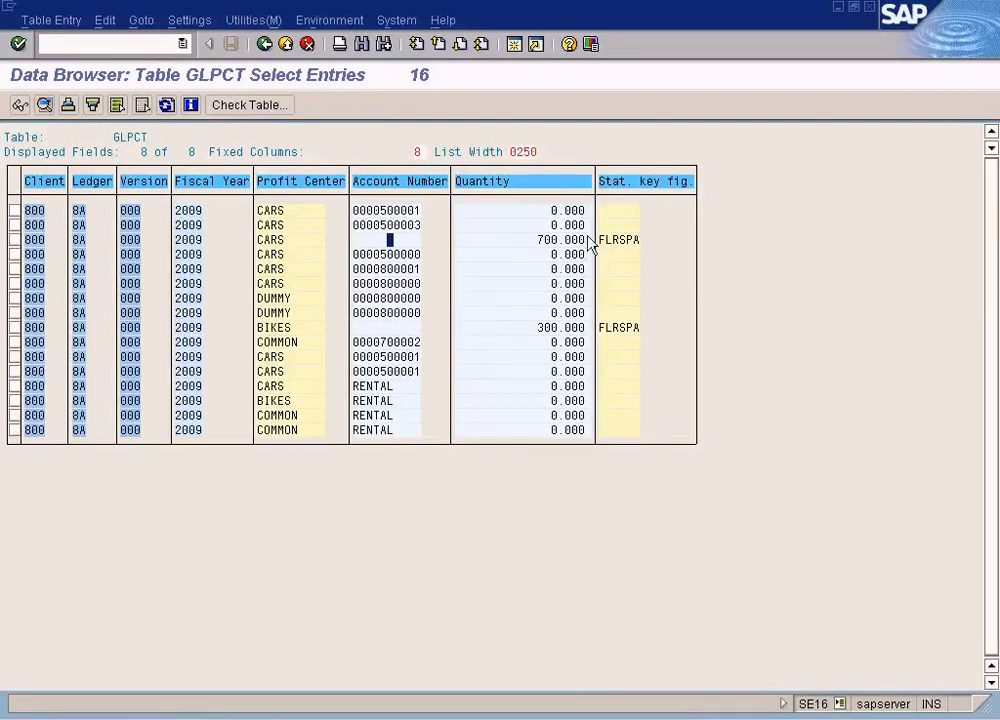
click(617, 243)
click(617, 330)
key(alt+Tab)
click(155, 470)
click(149, 407)
key(alt+Tab)
key(alt+Tab)
click(158, 465)
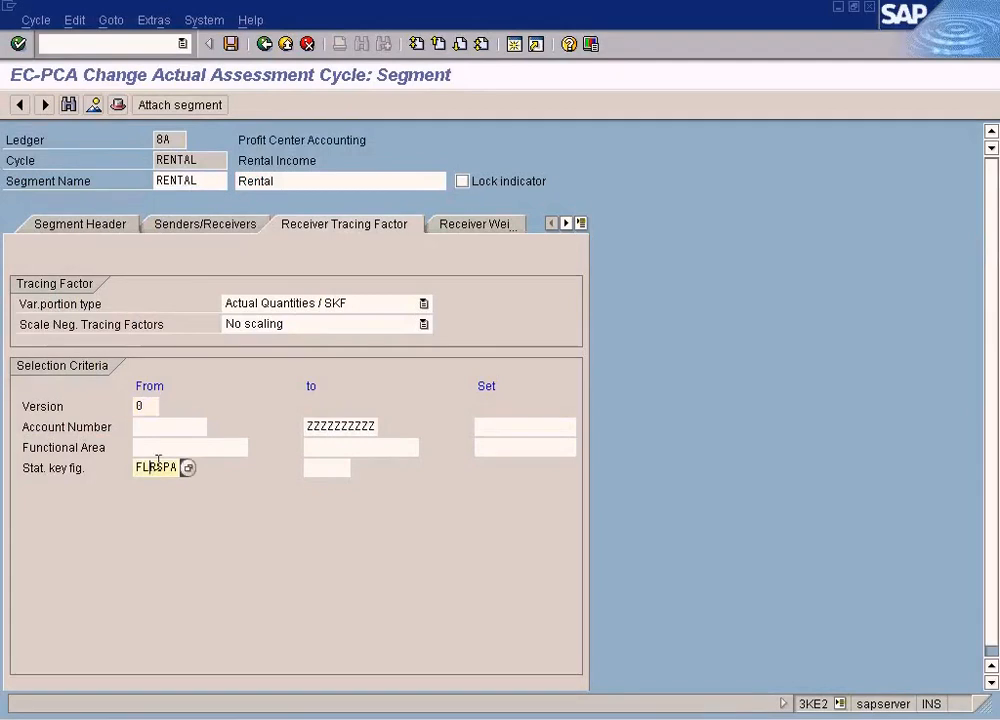
key(alt+Tab)
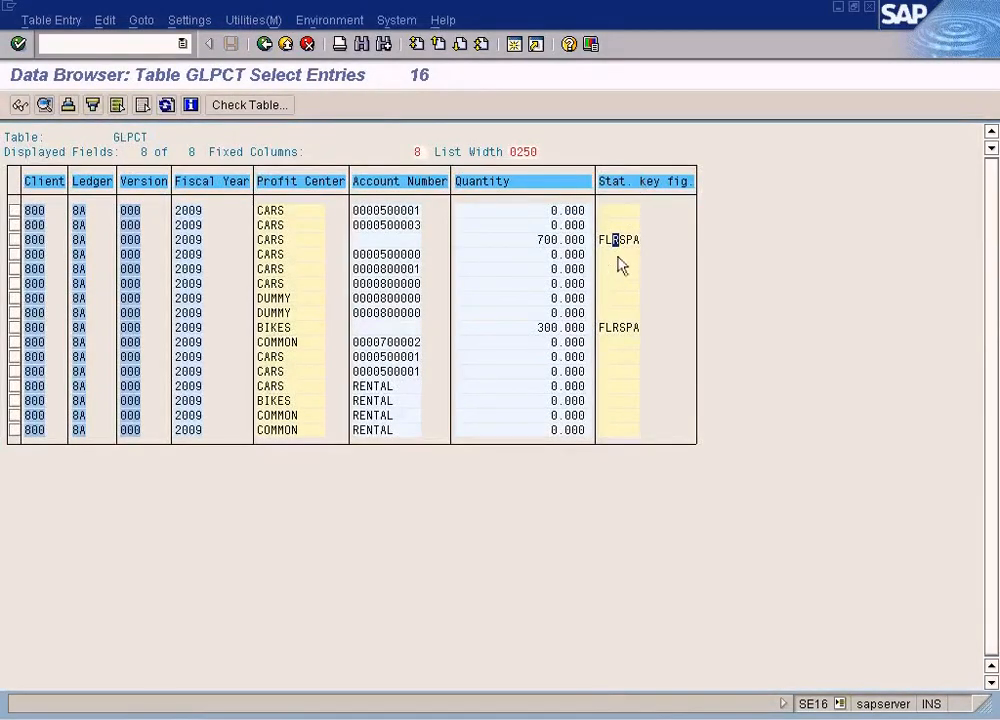
Check the account numbers of the FLRSPA entries in GLPCT, and clear the upper account number limit in the segment's tracing factor criteria.
click(396, 241)
click(386, 322)
key(alt+Tab)
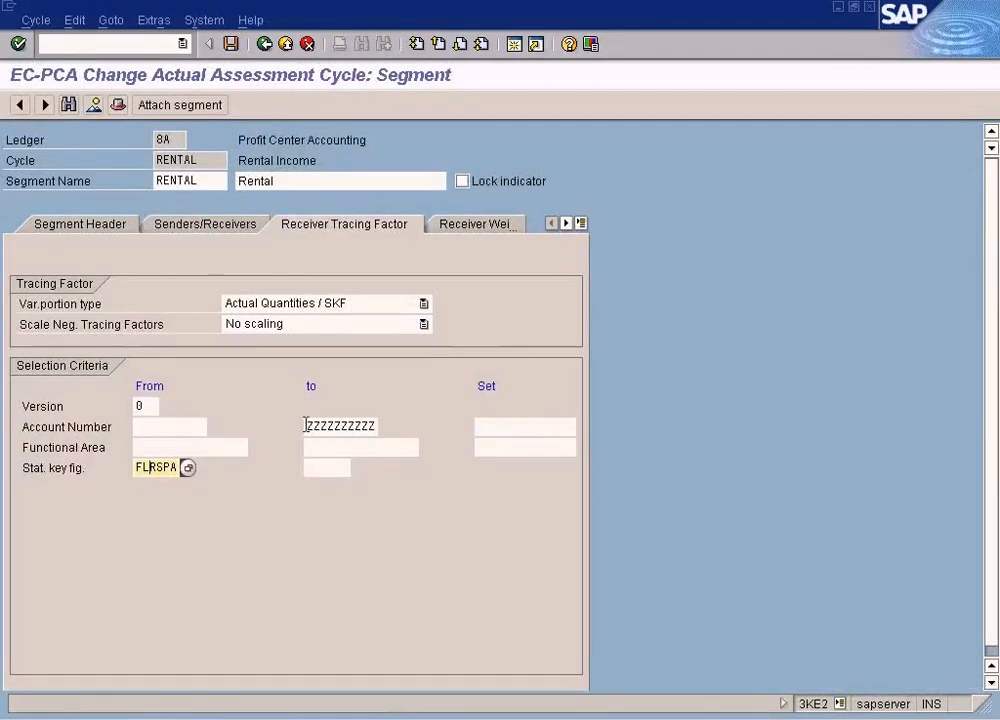
click(307, 426)
key(shift+End)
key(Delete)
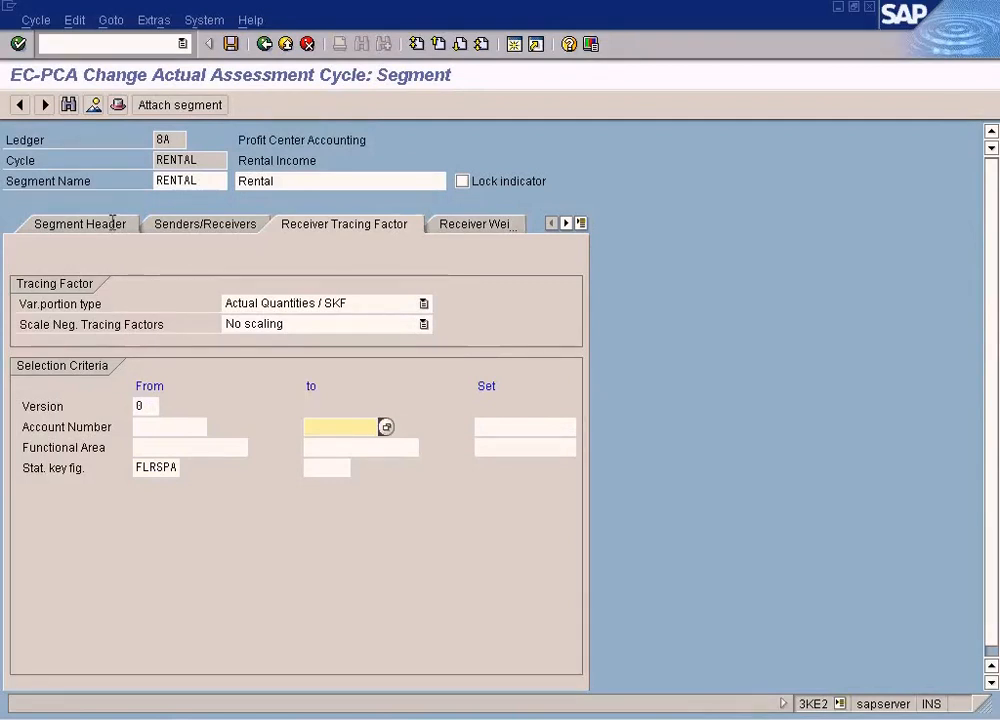
Recheck the account number cells of the CARS and BIKES entries with key figure FLRSPA in GLPCT, and return to the segment.
key(alt+Tab)
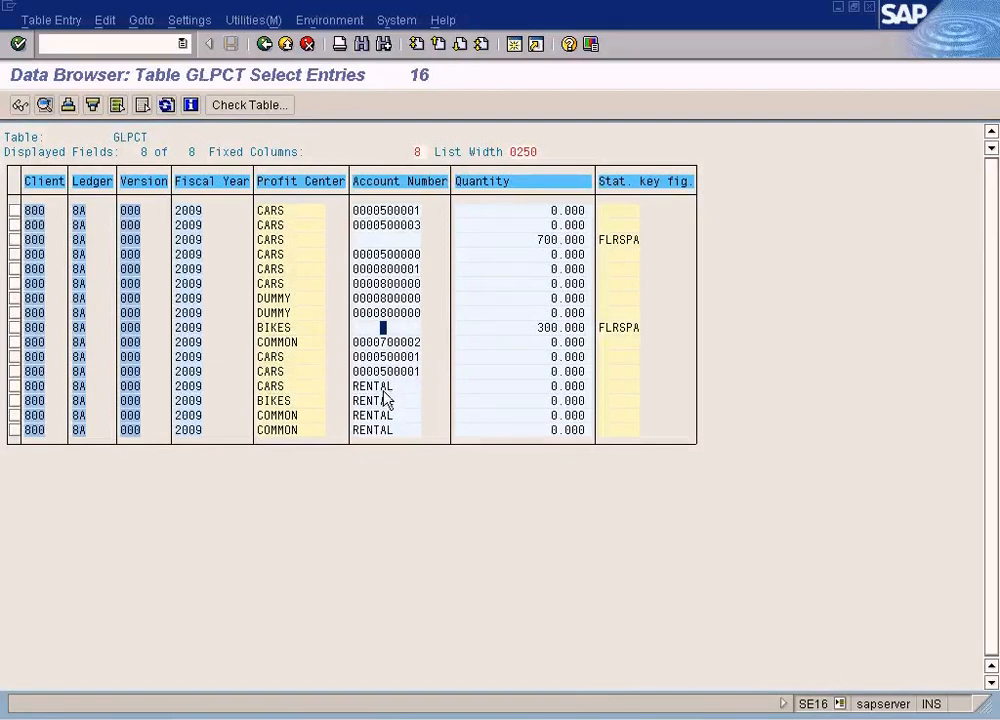
click(390, 240)
click(397, 240)
click(389, 328)
click(397, 240)
click(376, 328)
click(390, 241)
key(alt+Tab)
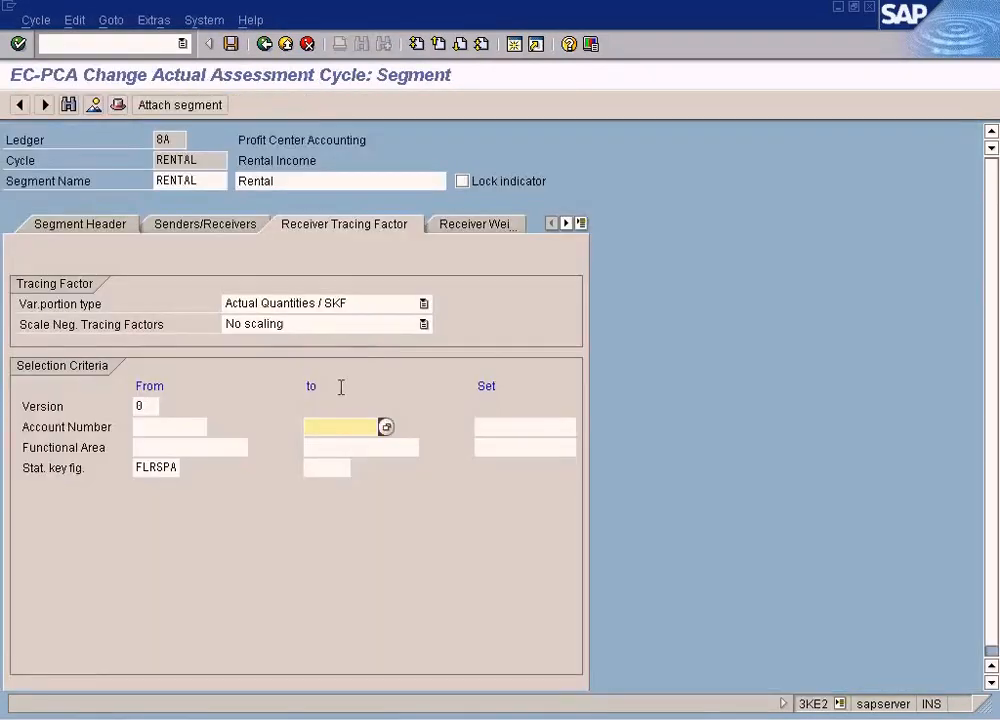
Check both ends of the account number range and delete the stray text "Profit Cen" from its upper limit.
click(313, 424)
key(BackSpace)
click(178, 424)
click(312, 427)
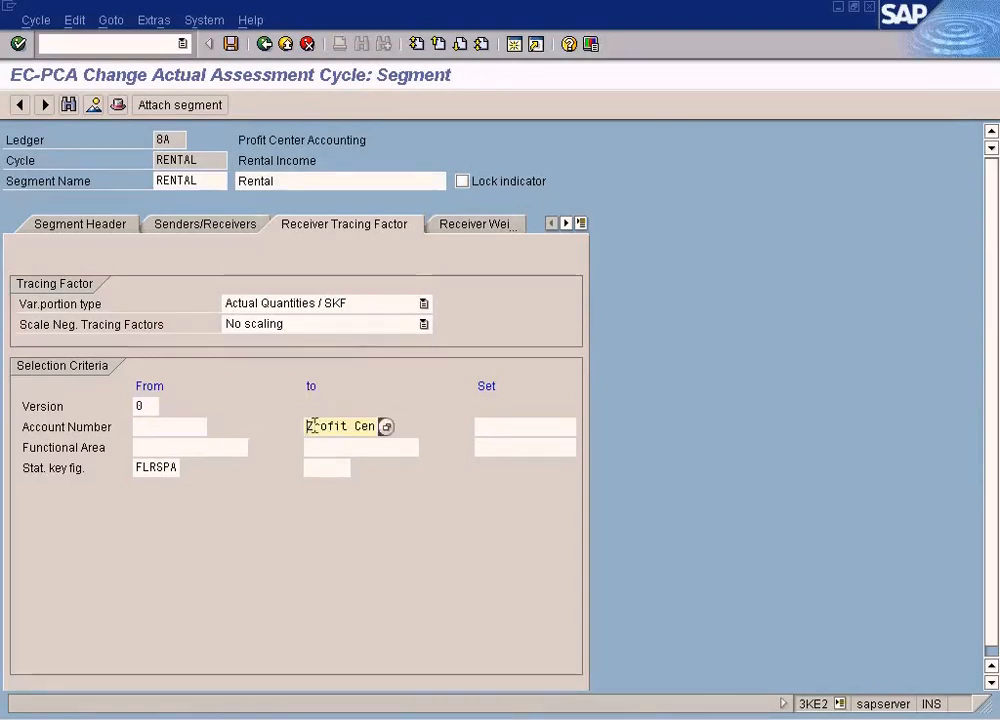
key(shift+End)
key(Delete)
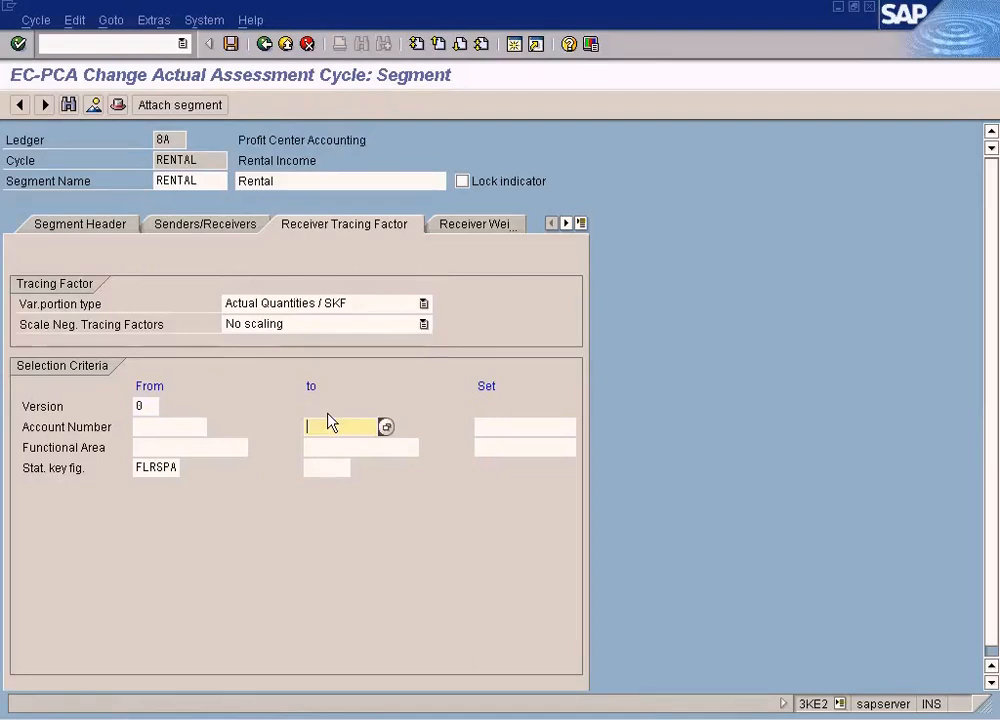
Set the upper account number limit to ZZZZZZZZZZ, keep the lower limit blank, and compare the range with the FLRSPA entries in GLPCT.
text(ZZZZZZZZZZ)
click(201, 427)
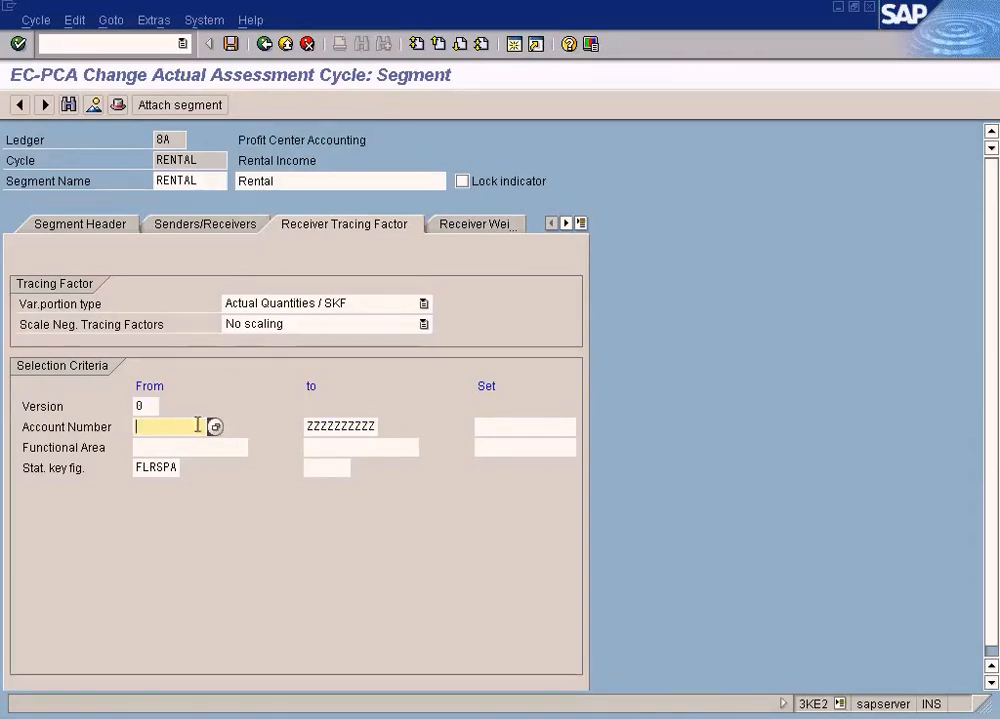
key(alt+Tab)
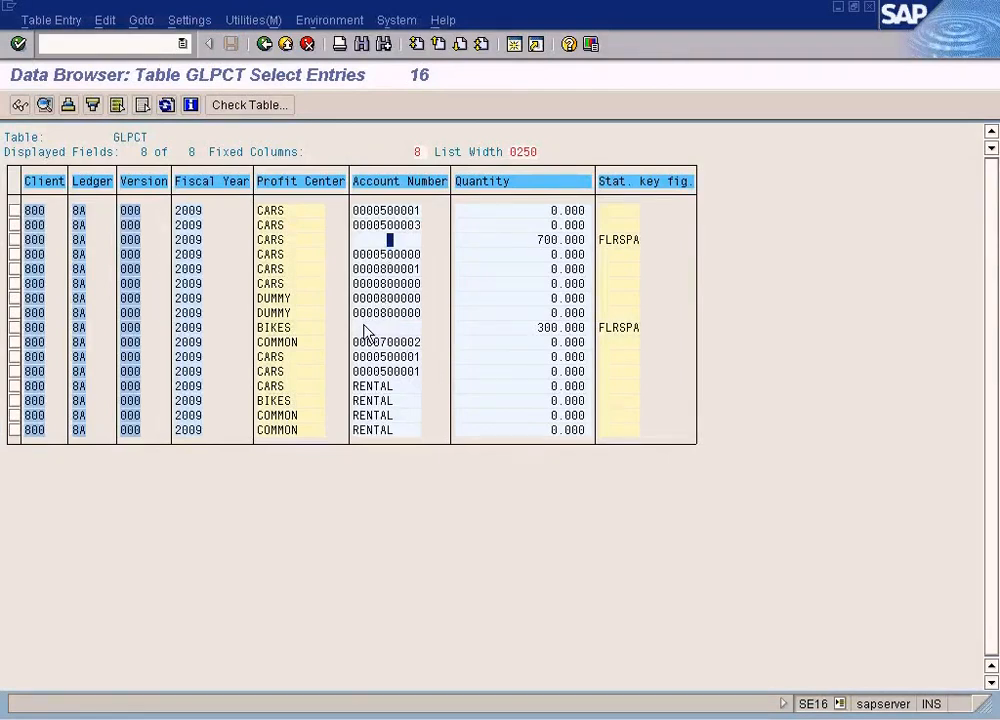
key(alt+Tab)
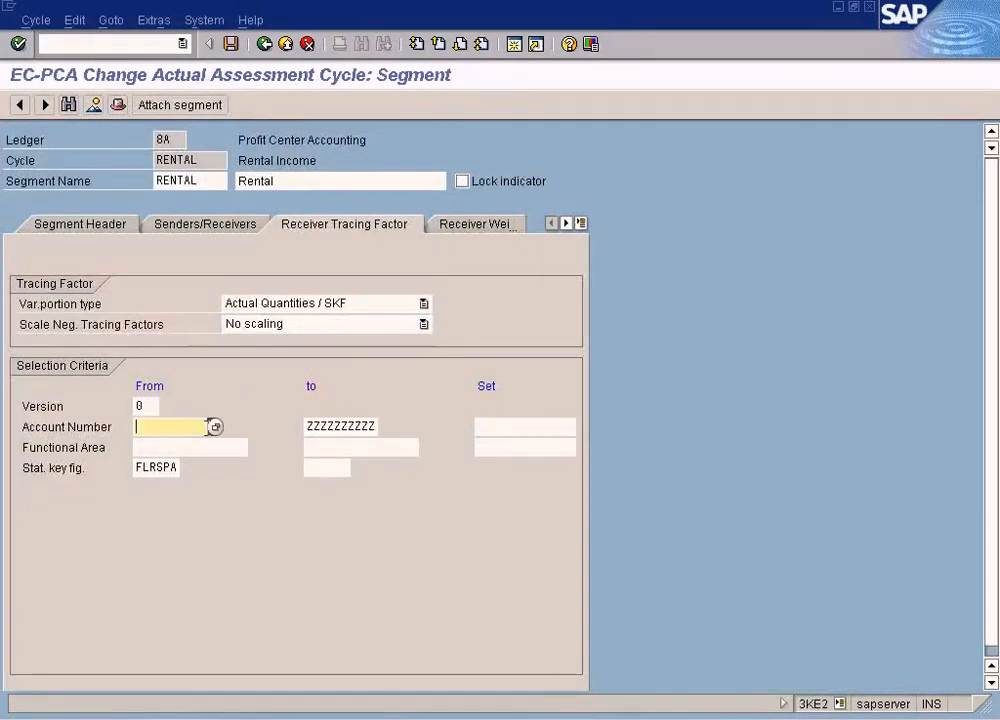
Examine the account number and quantity of the BIKES entry with key figure FLRSPA in GLPCT.
key(alt+Tab)
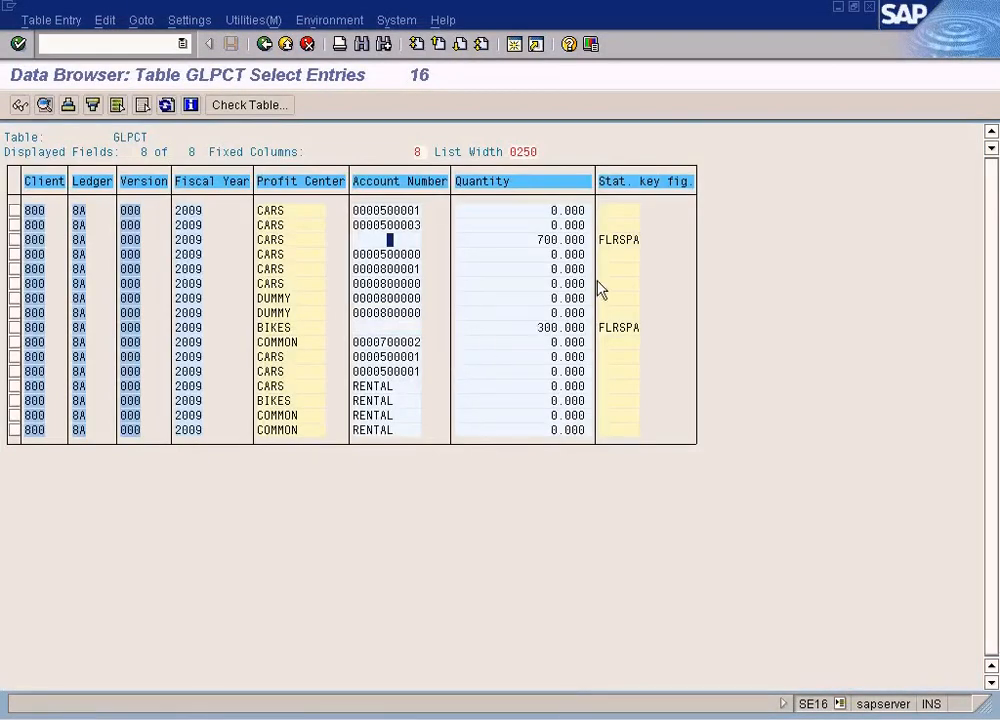
click(540, 327)
key(Right)
key(Right)
key(Right)
click(558, 327)
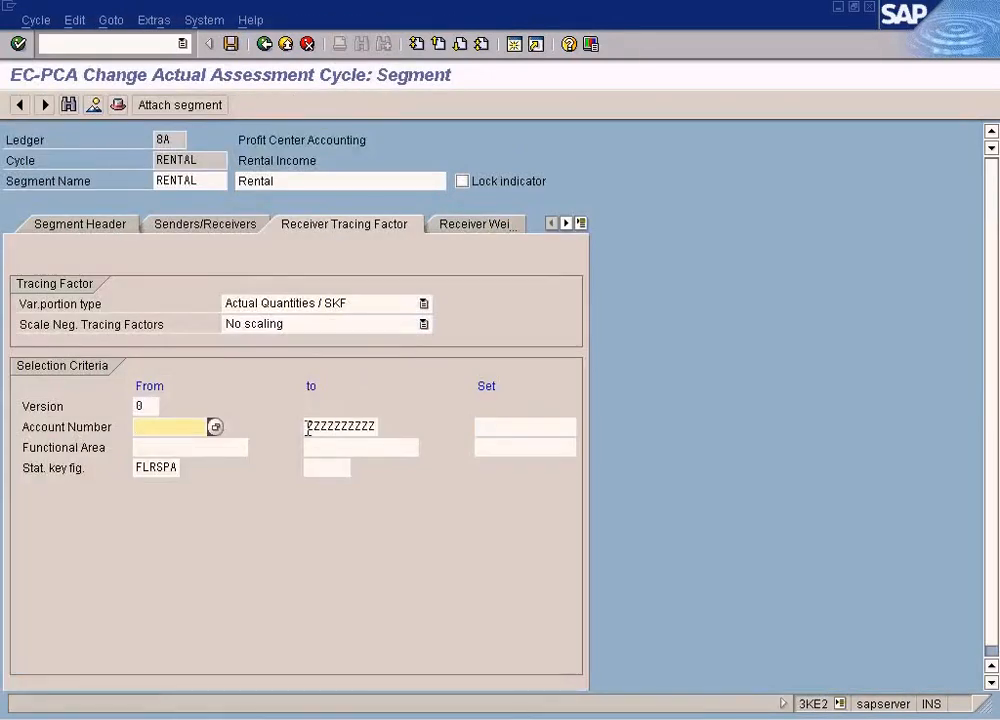
Clear the segment's upper account number limit and recheck the account number cells of the FLRSPA entries in GLPCT.
drag(308, 430, 408, 410)
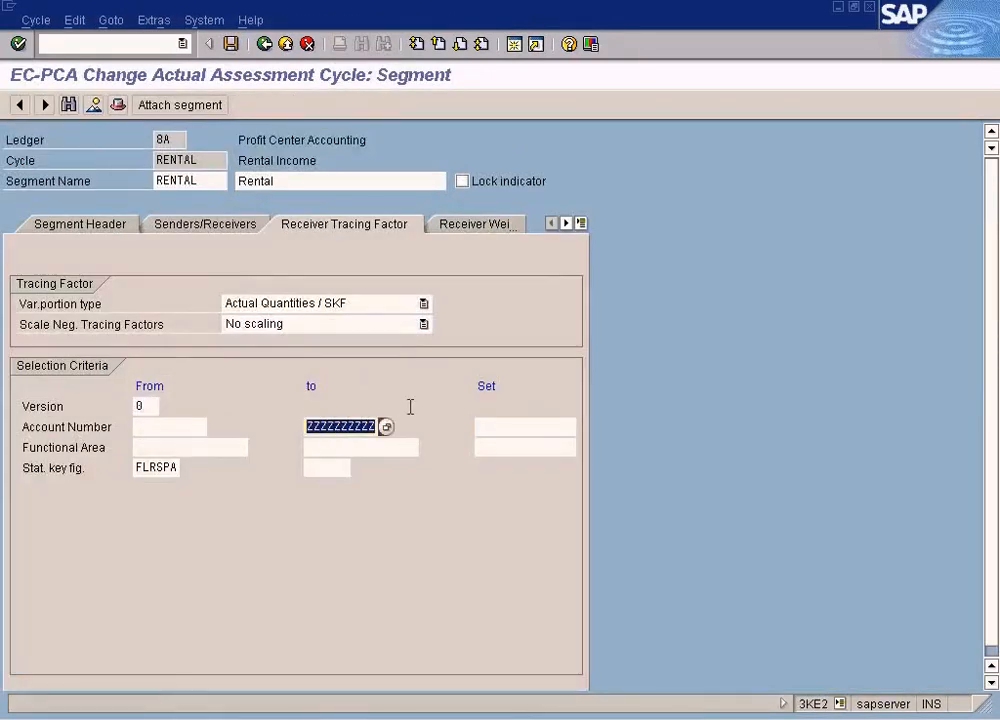
key(Delete)
click(186, 427)
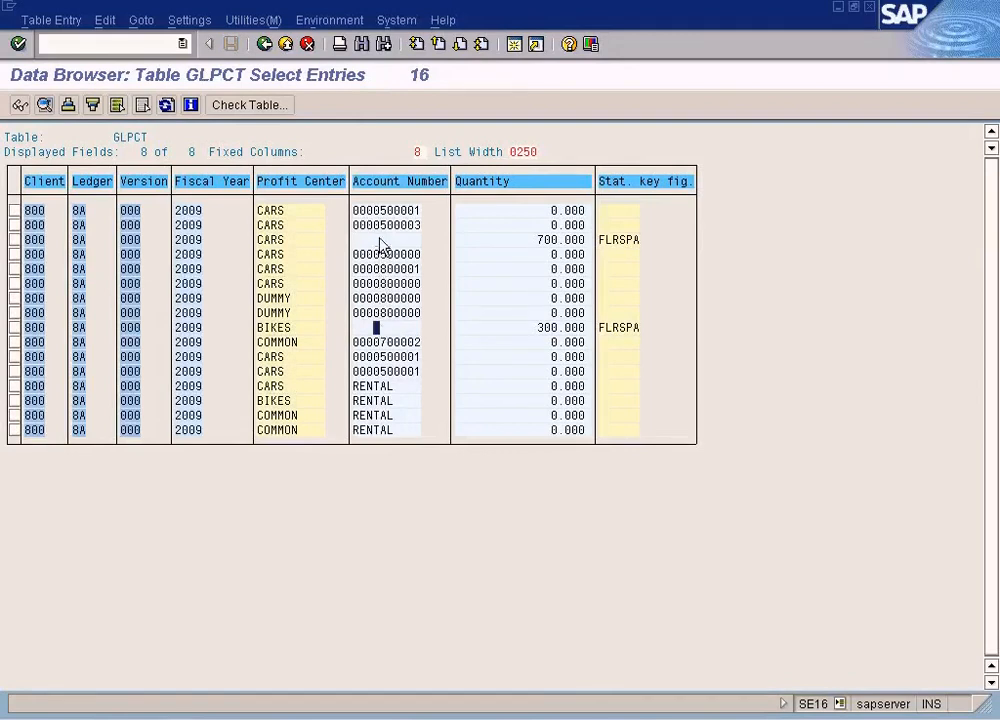
key(alt+Tab)
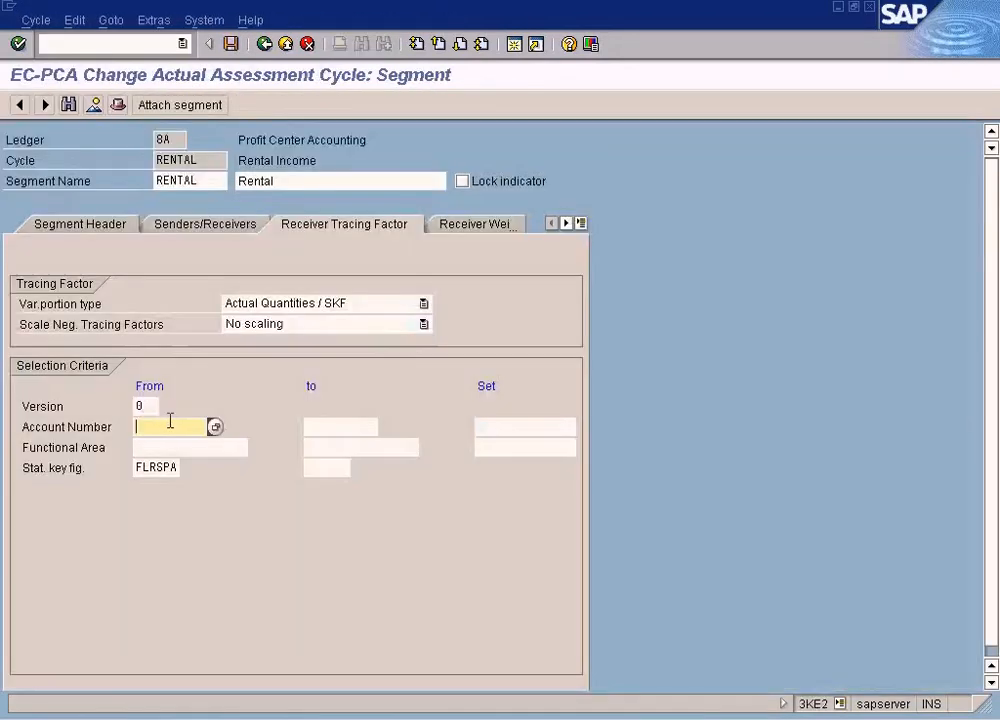
Set the segment's account number range to run from blank to ZZZZZZZZZZ.
click(318, 426)
click(186, 426)
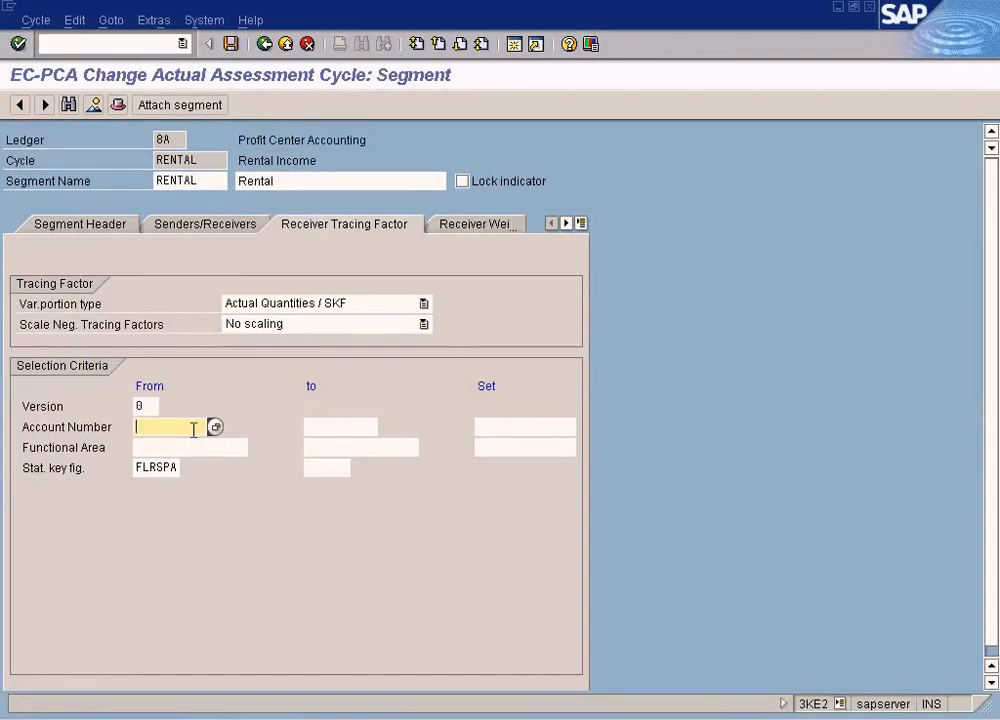
click(364, 430)
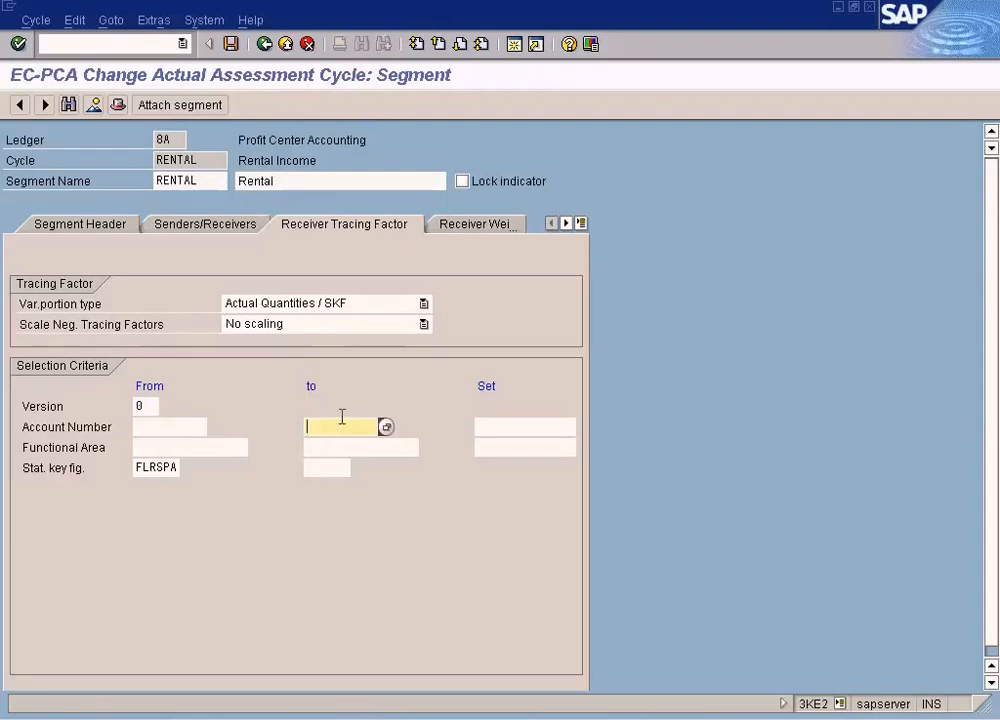
text(ZZZZZZZZZZ)
click(170, 428)
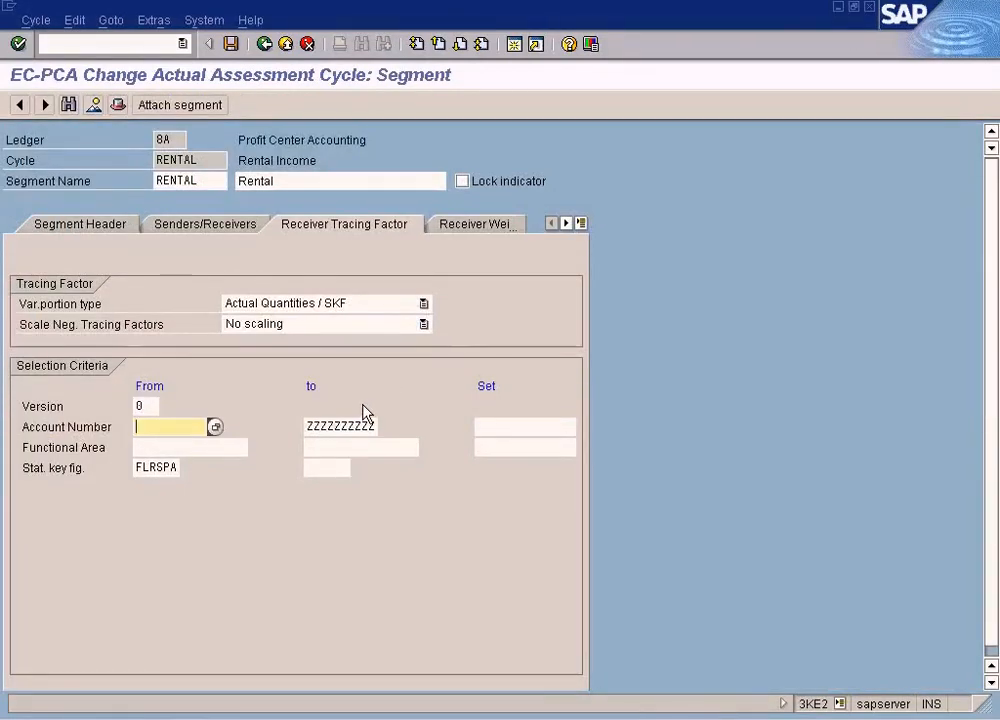
Exit the RENTAL segment and close the selection of actual assessment activities.
click(285, 44)
click(350, 336)
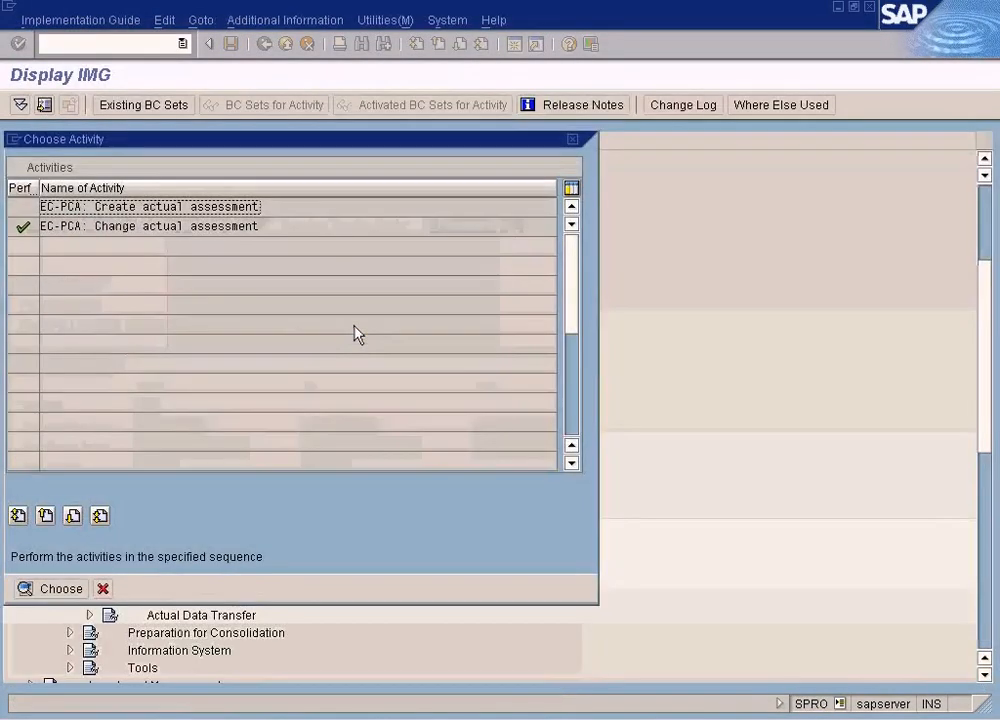
click(102, 588)
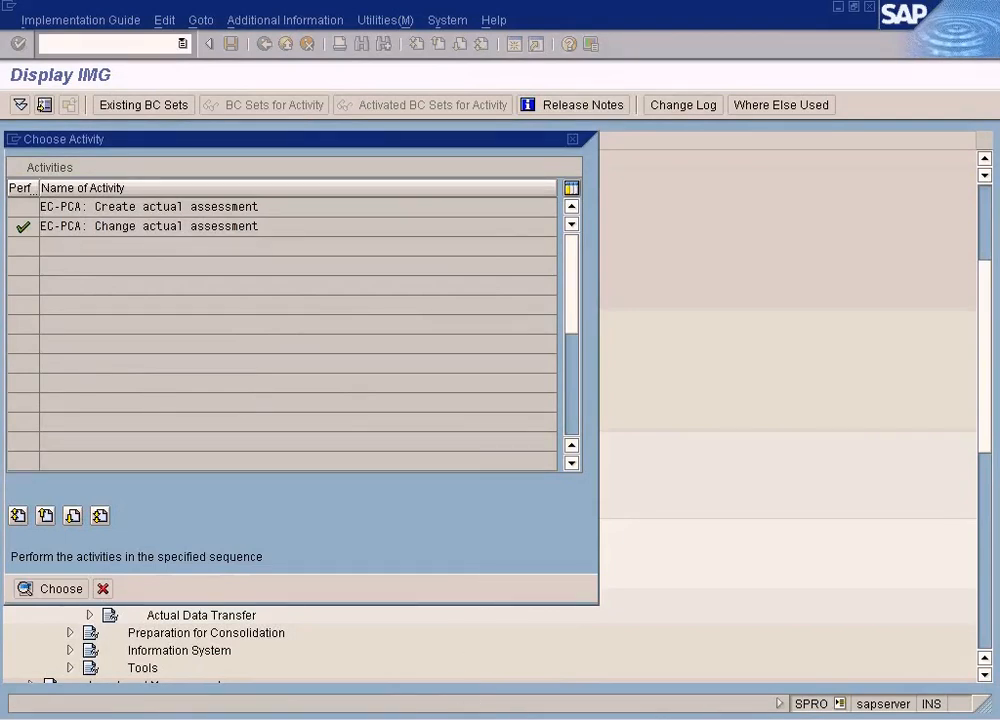
Switch to SAP Training2.doc in Word and select the line "Profit Center Assessments - Part 2" under Profit Center Accounting.
click(460, 718)
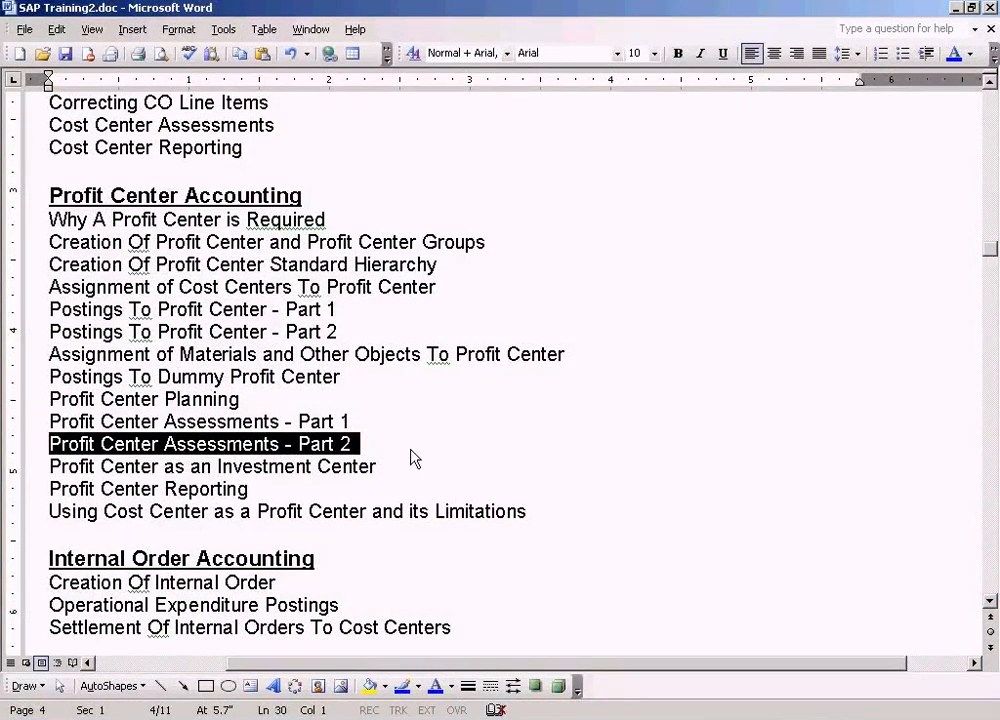
click(401, 448)
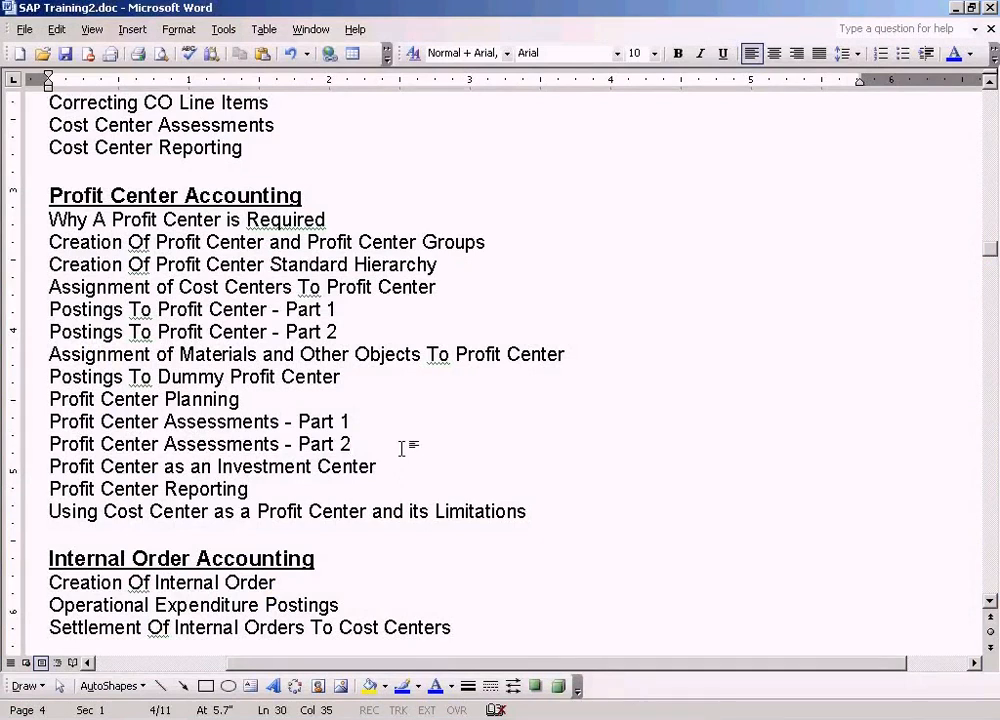
triple_click(401, 448)
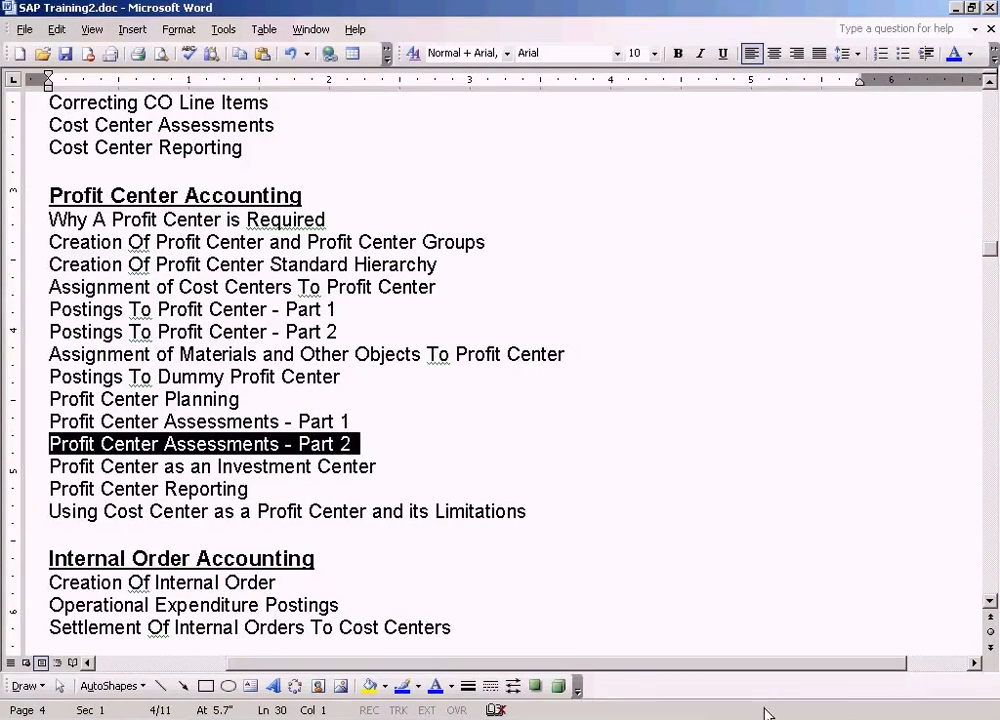
click(680, 719)
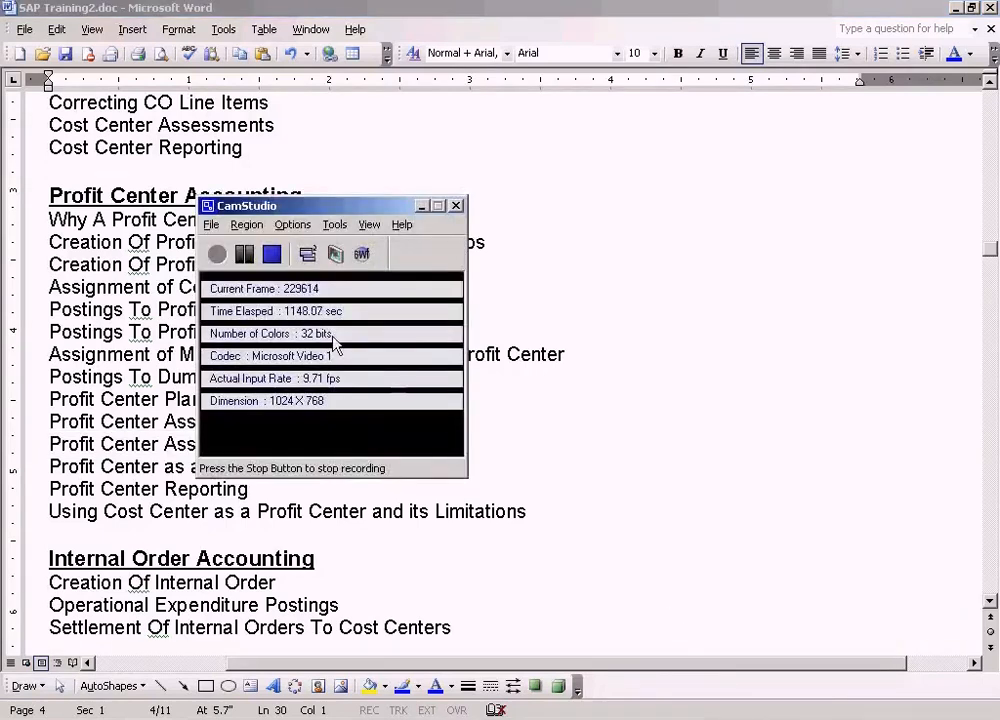
click(272, 255)
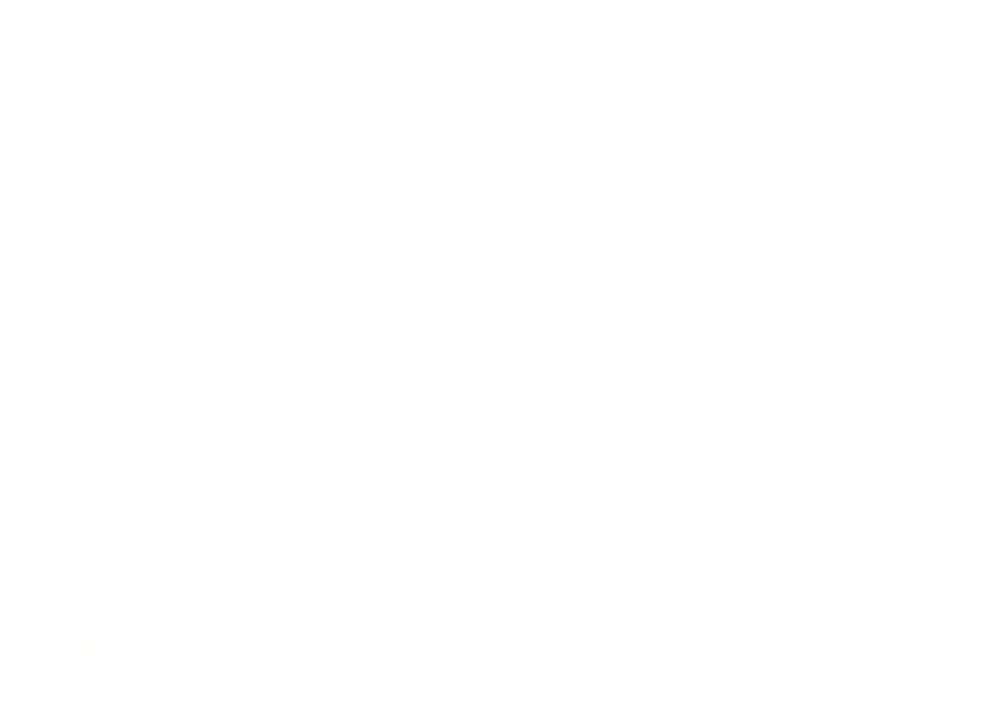